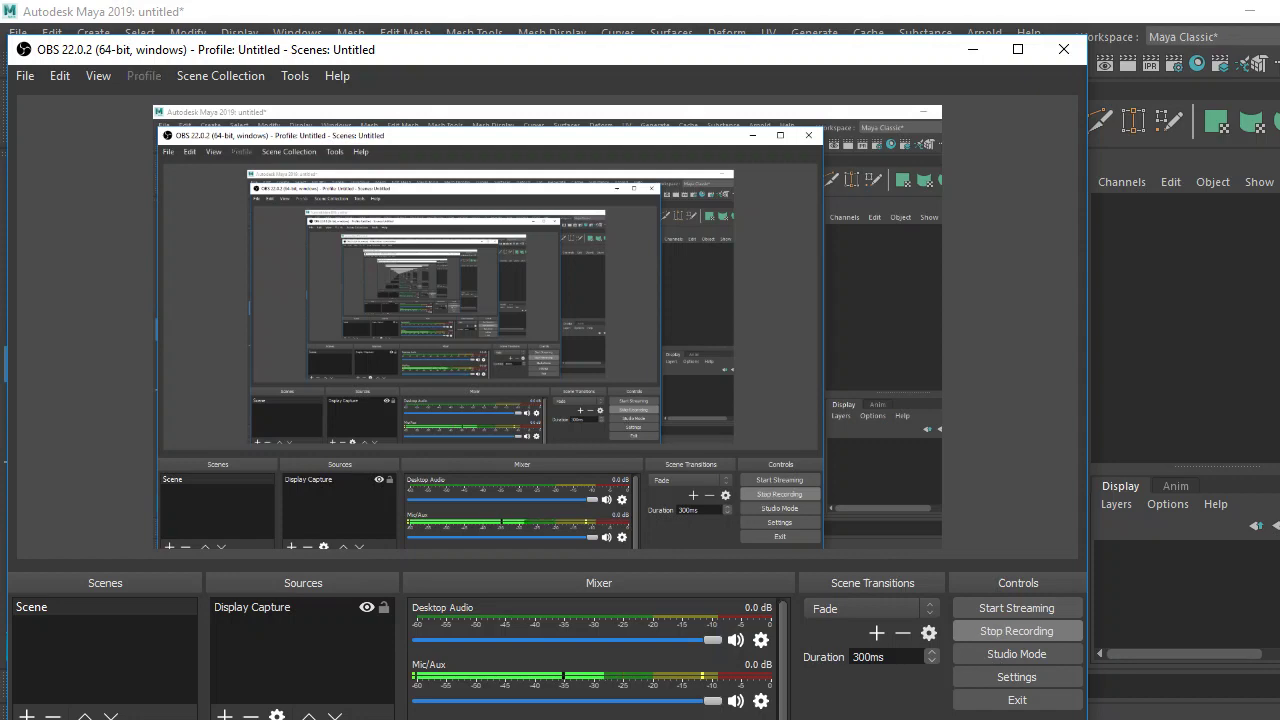
Orbit around the finished wagon wheel model to inspect it.
left_click(735, 701)
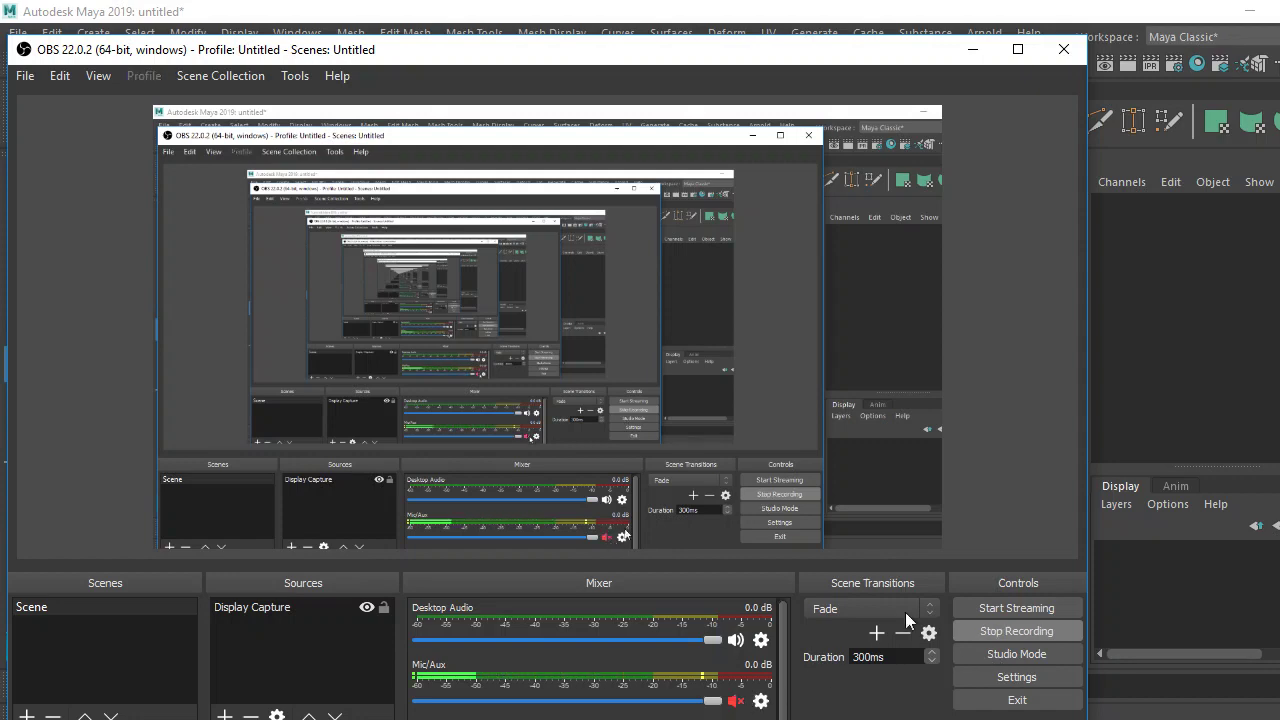
left_click(971, 49)
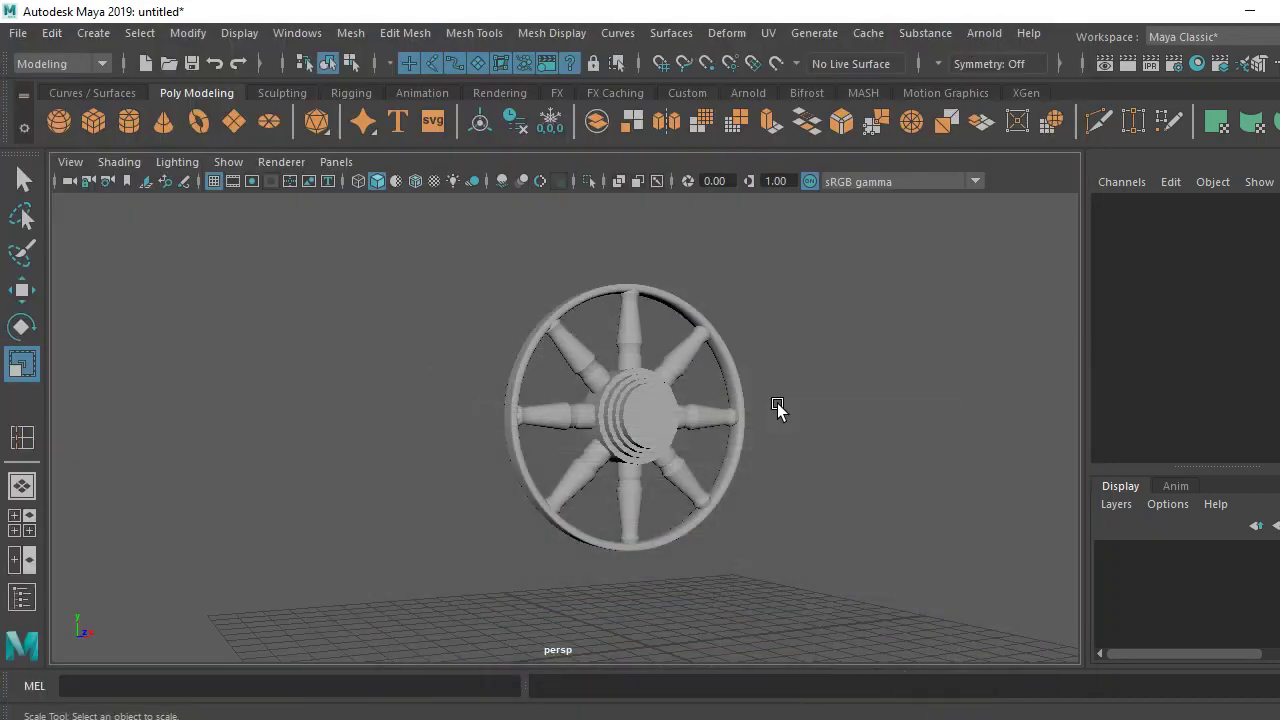
mouse_move(778, 408)
left_mouse_down("alt")
mouse_move(874, 443)
mouse_move(803, 623)
mouse_move(814, 491)
mouse_move(609, 449)
mouse_move(663, 451)
mouse_move(491, 514)
mouse_move(658, 524)
mouse_move(620, 423)
mouse_move(600, 466)
mouse_move(581, 434)
mouse_move(555, 507)
left_mouse_up("alt")
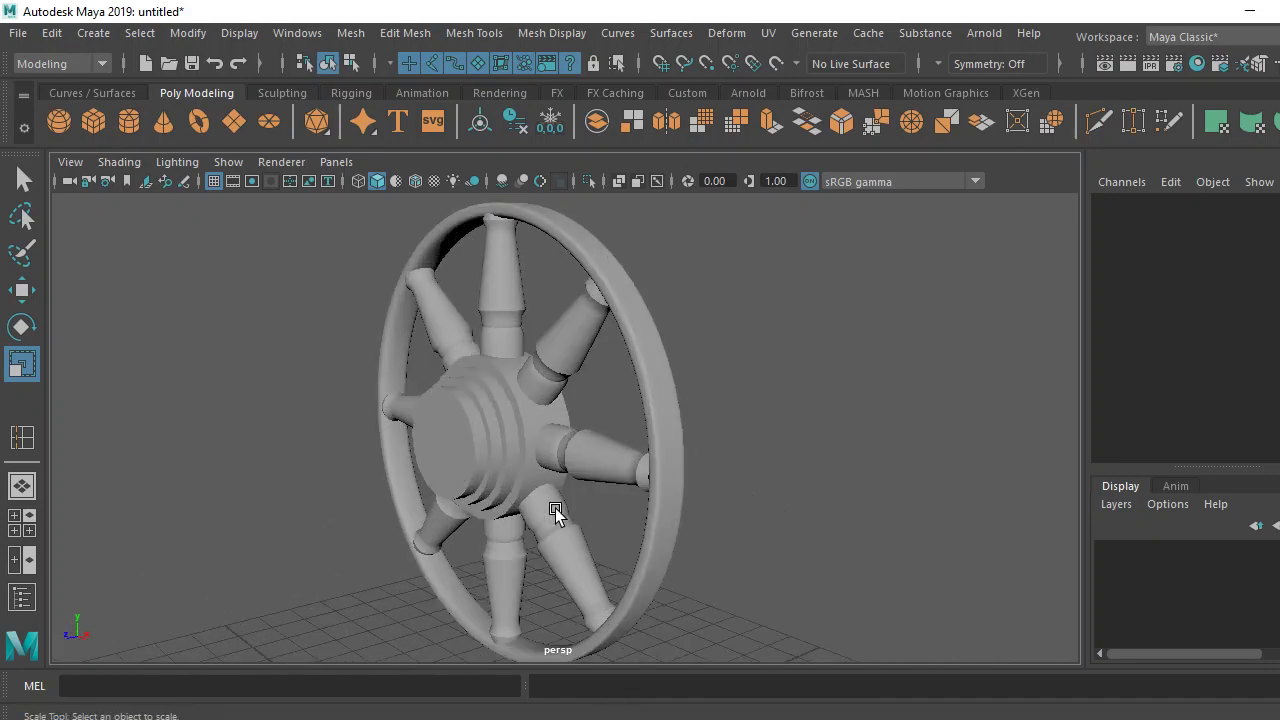
scroll(555, 507, "up", 4)
scroll(574, 463, "down", 3)
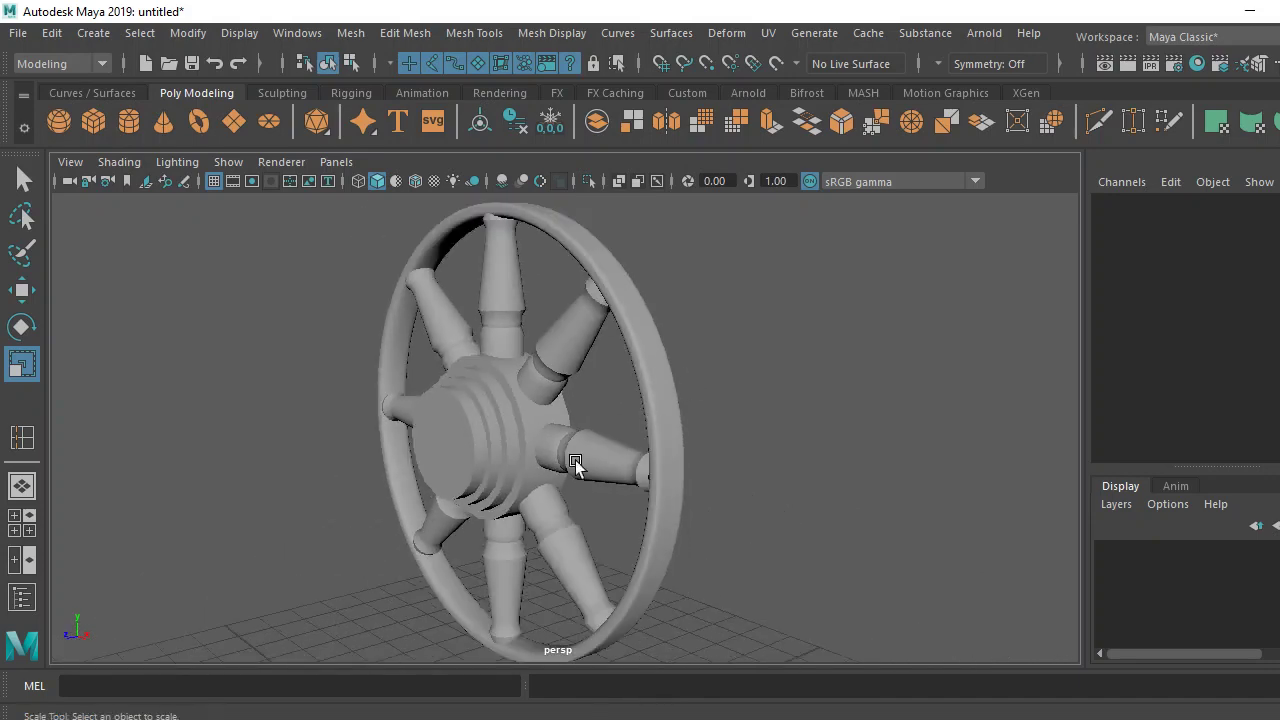
left_click(632, 498)
left_click(737, 435)
scroll(712, 434, "down", 3)
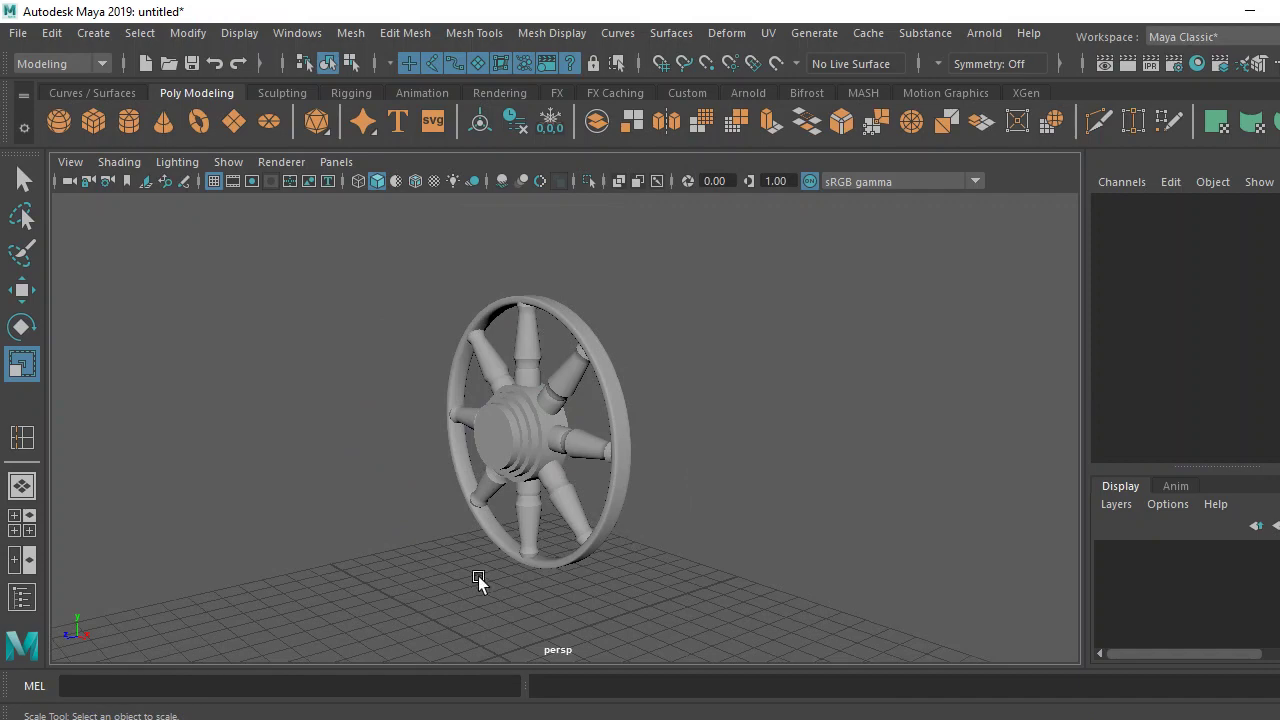
left_click_drag(478, 580, 603, 589, "alt")
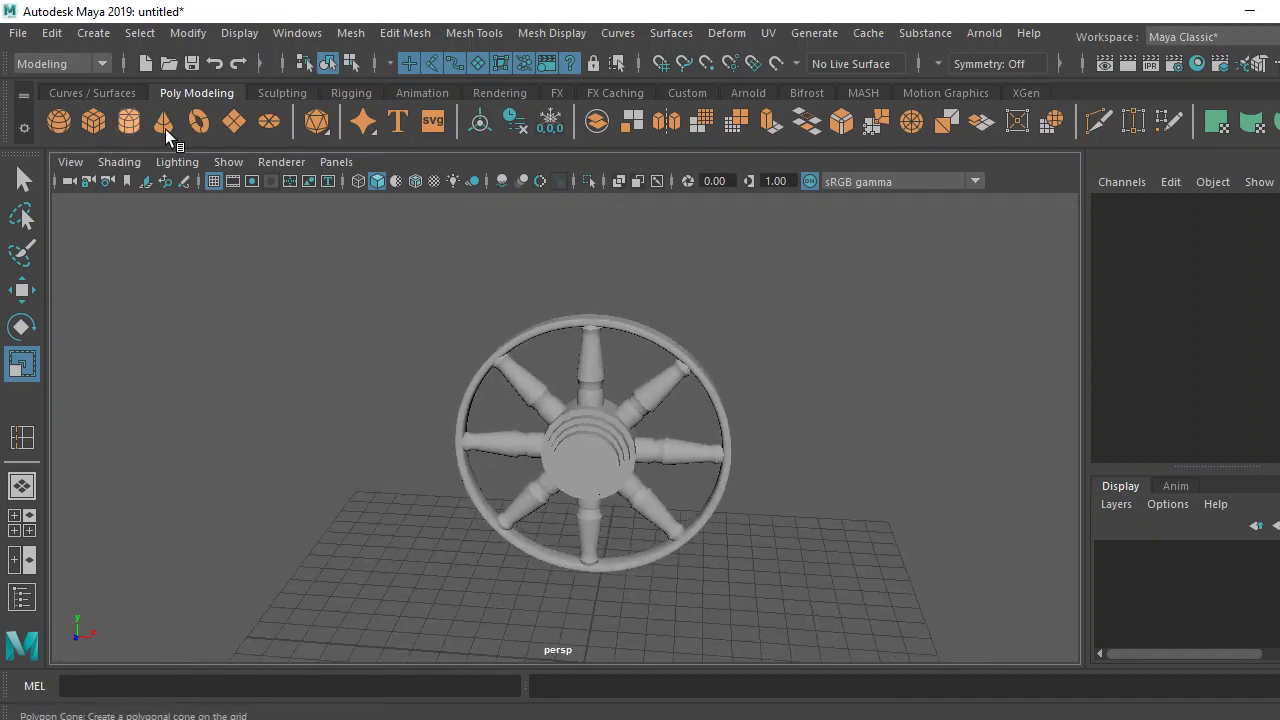
key("alt+Tab")
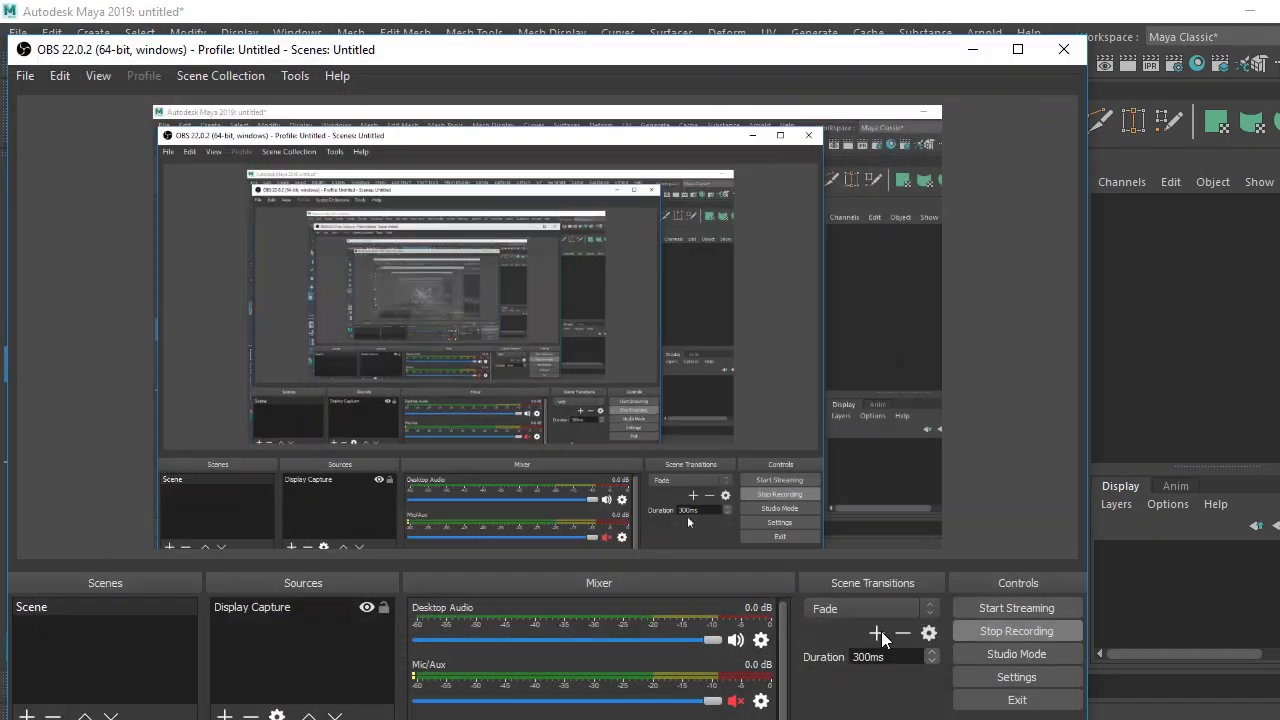
left_click(973, 47)
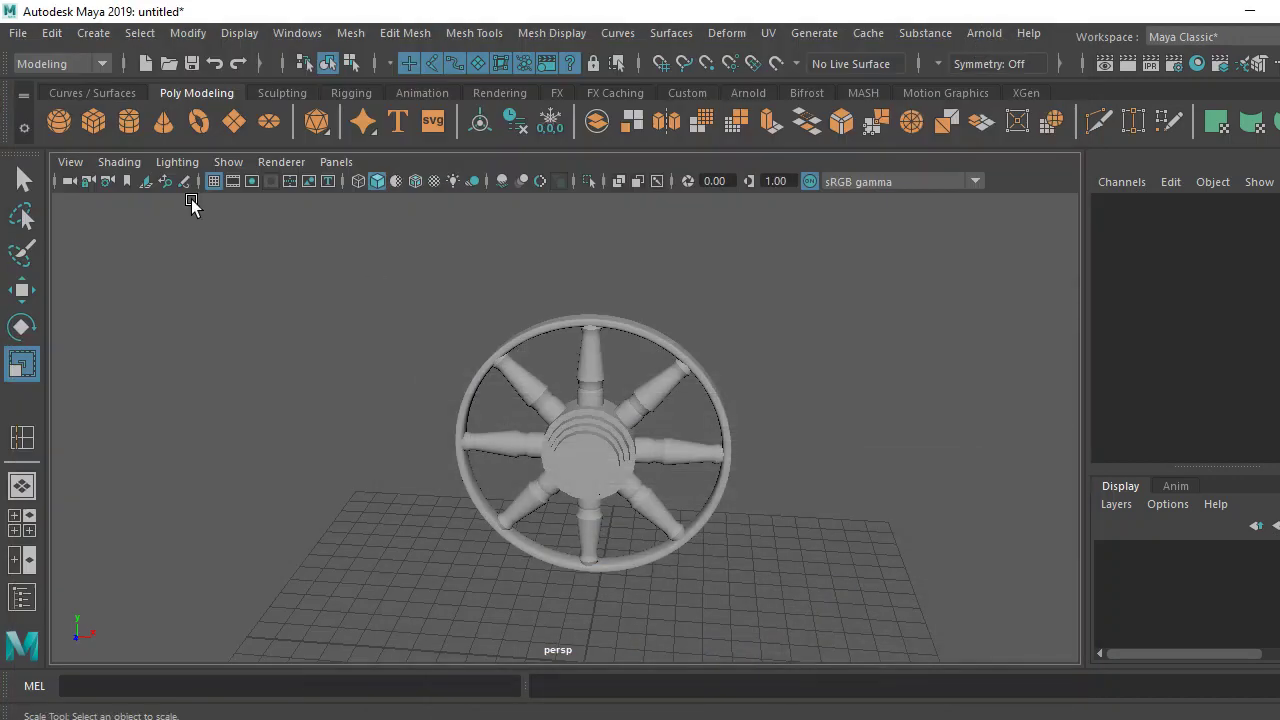
Start a new scene without saving the wheel and maximize the front view.
left_click(143, 66)
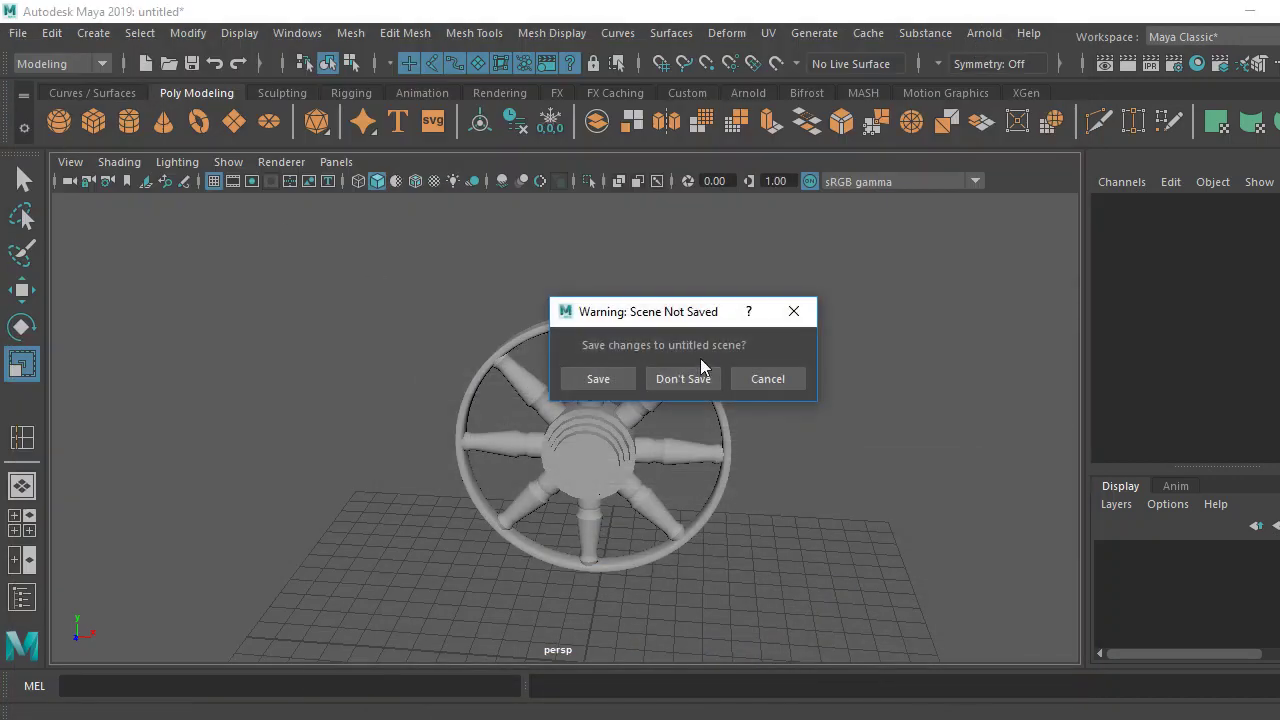
left_click(675, 381)
key("space")
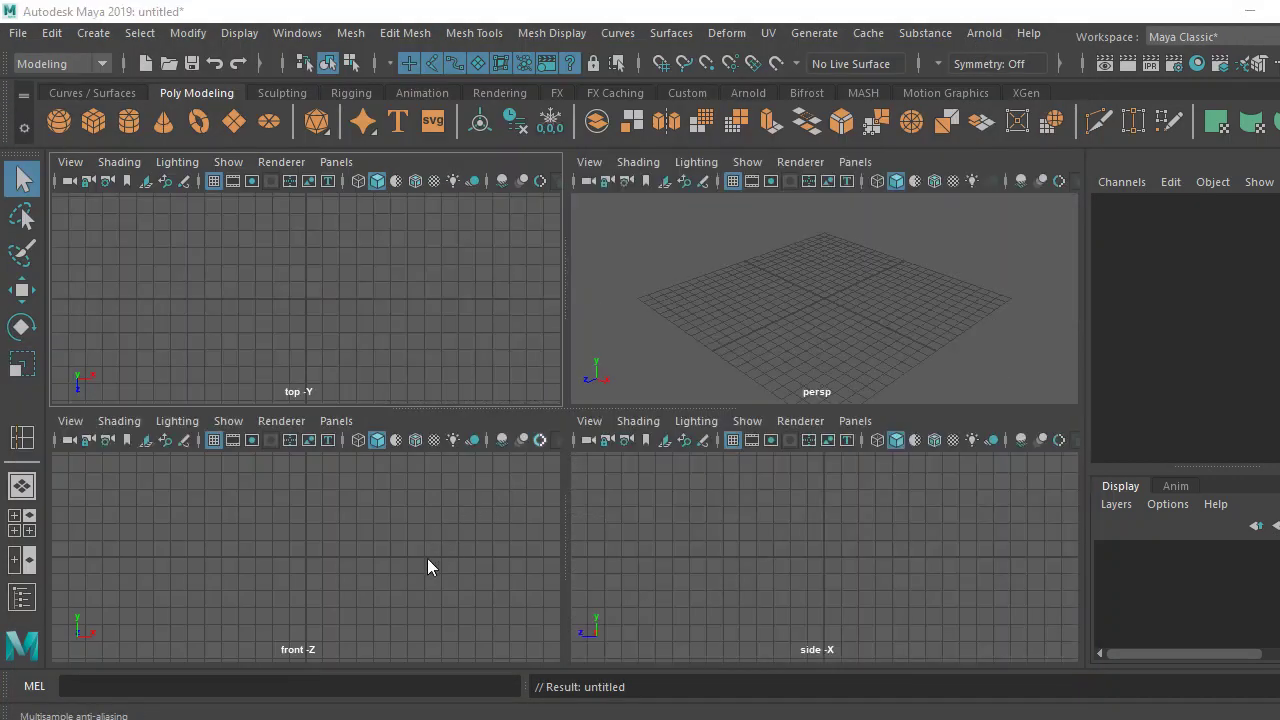
key("space")
scroll(605, 470, "up", 4)
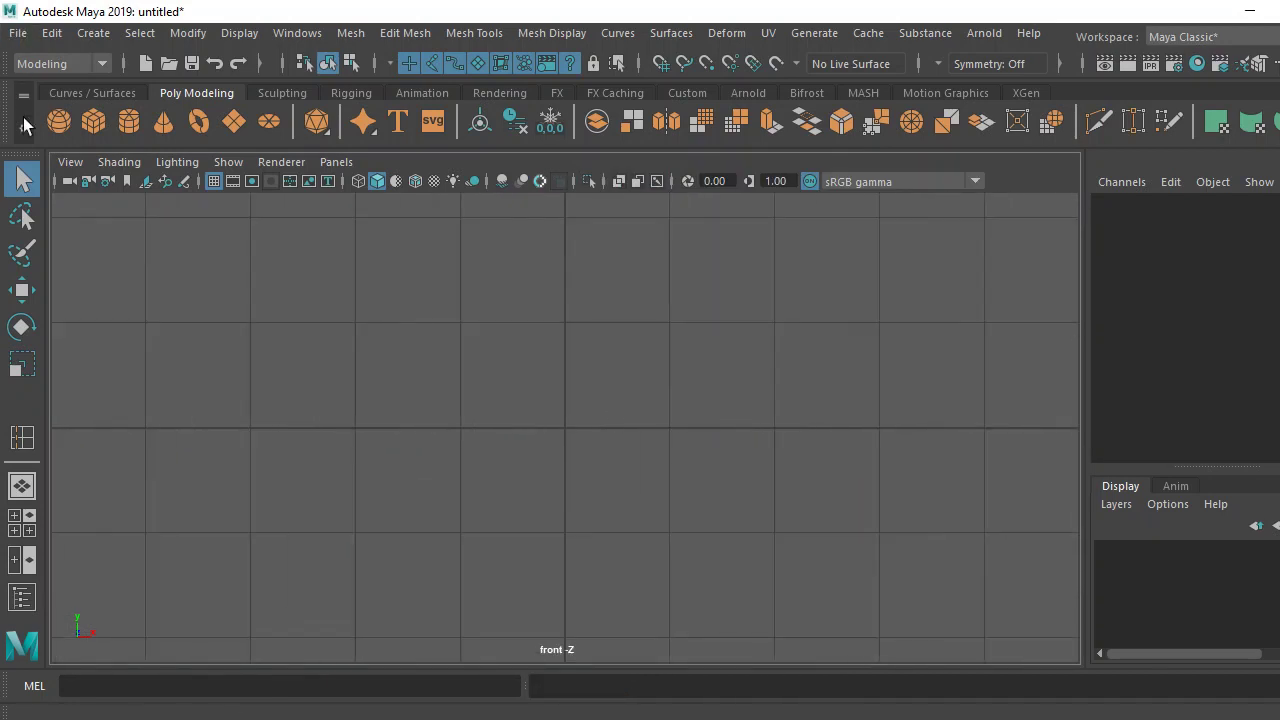
Draw a short, flat disc-shaped cylinder at the grid origin.
left_click(128, 121)
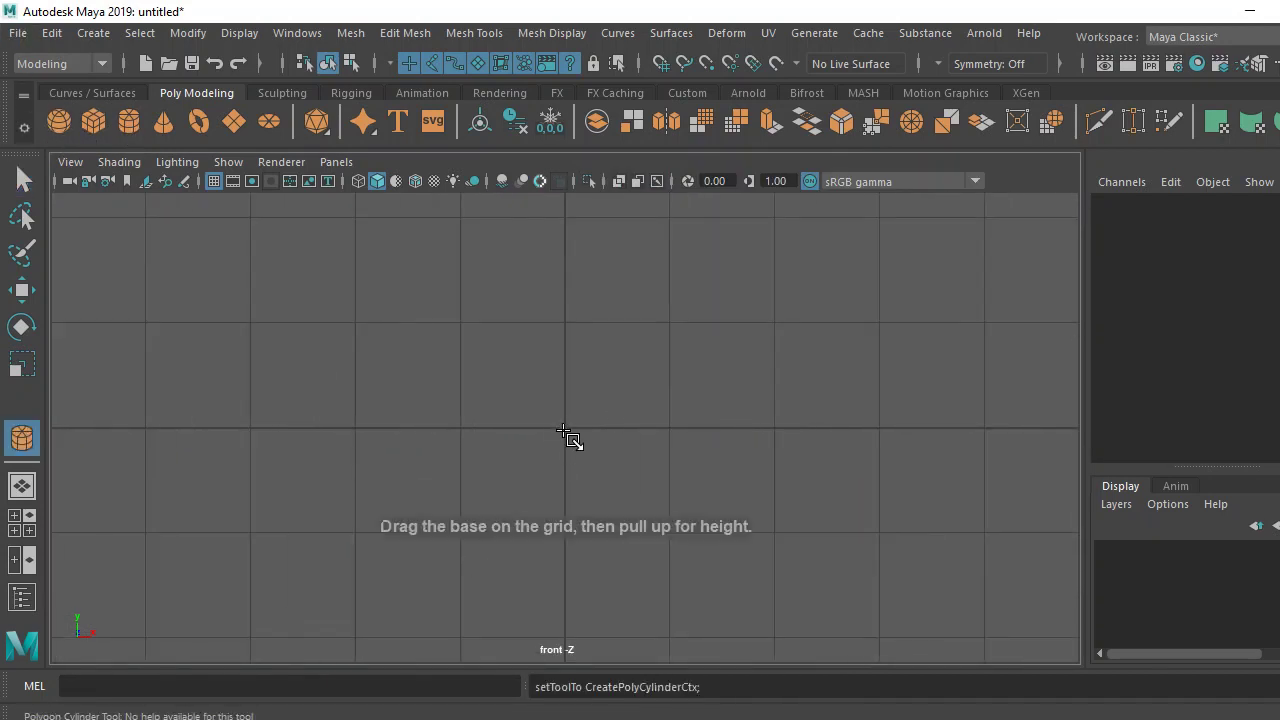
mouse_move(564, 429)
left_mouse_down()
mouse_move(607, 472)
mouse_move(652, 398)
left_mouse_up()
key("space")
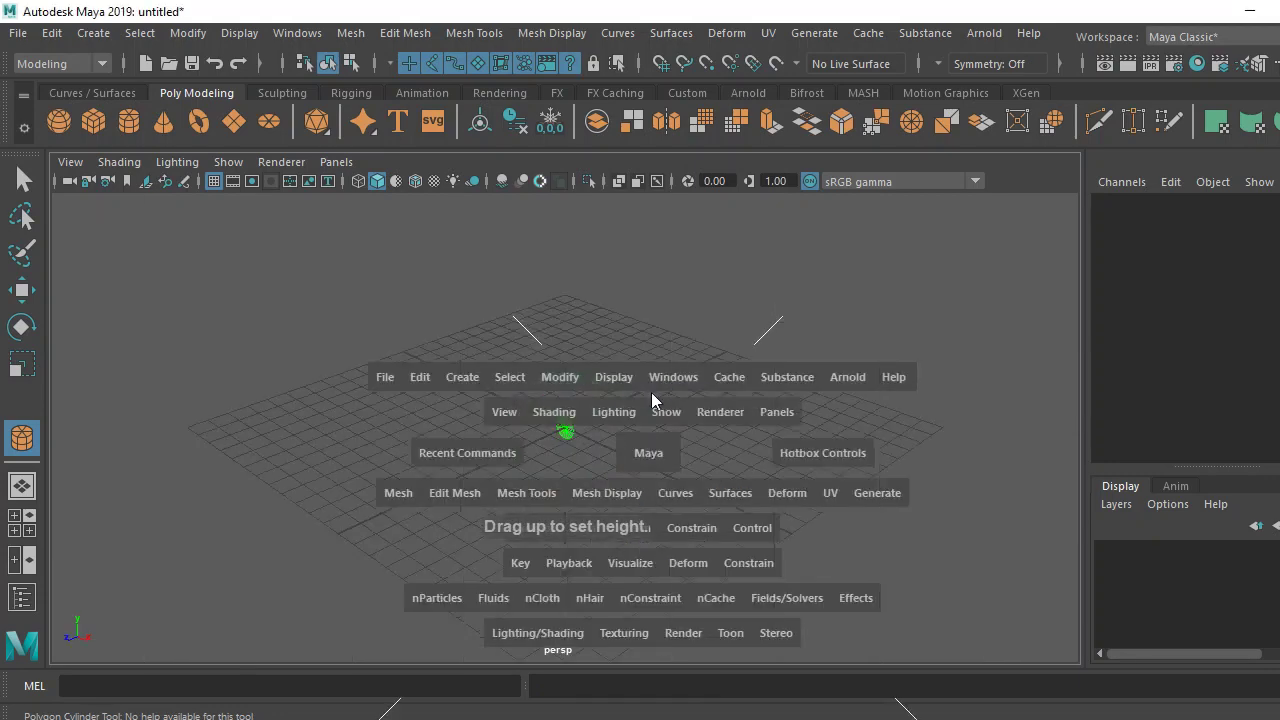
left_click_drag(569, 423, 562, 438)
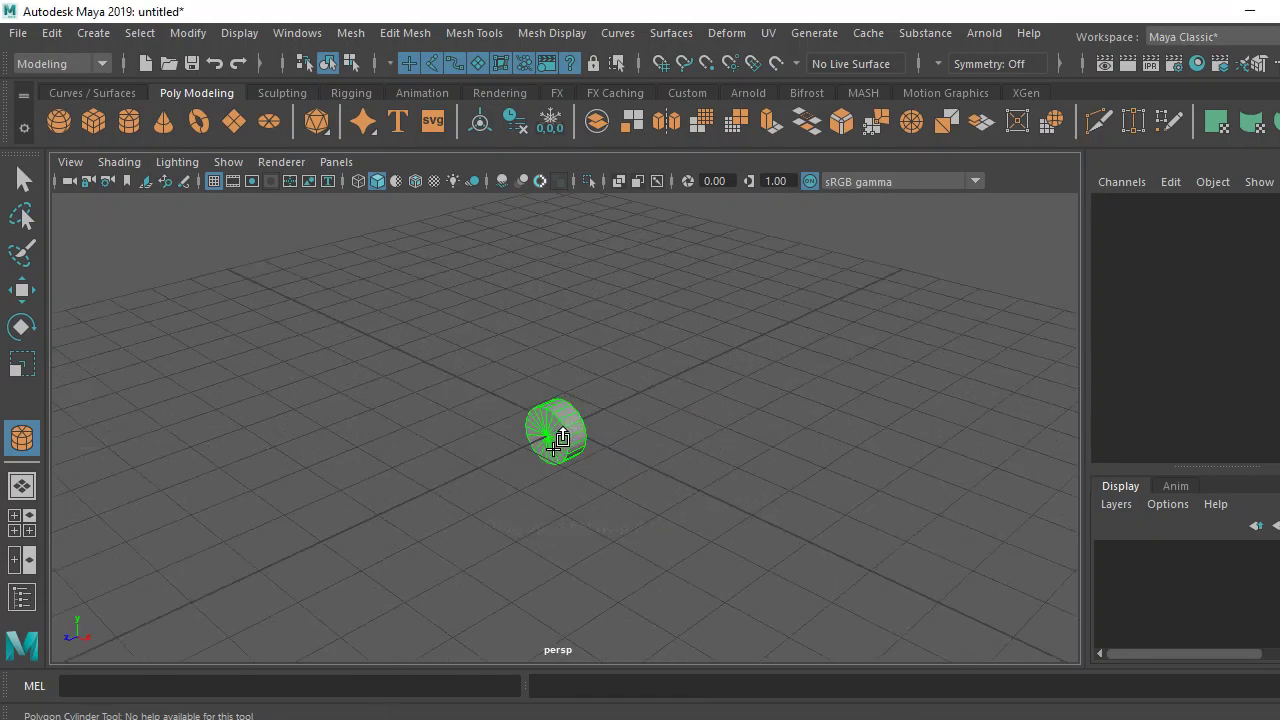
Convert the front cap's centre vertex to its faces and delete that cap.
key("q")
scroll(564, 396, "up", 3)
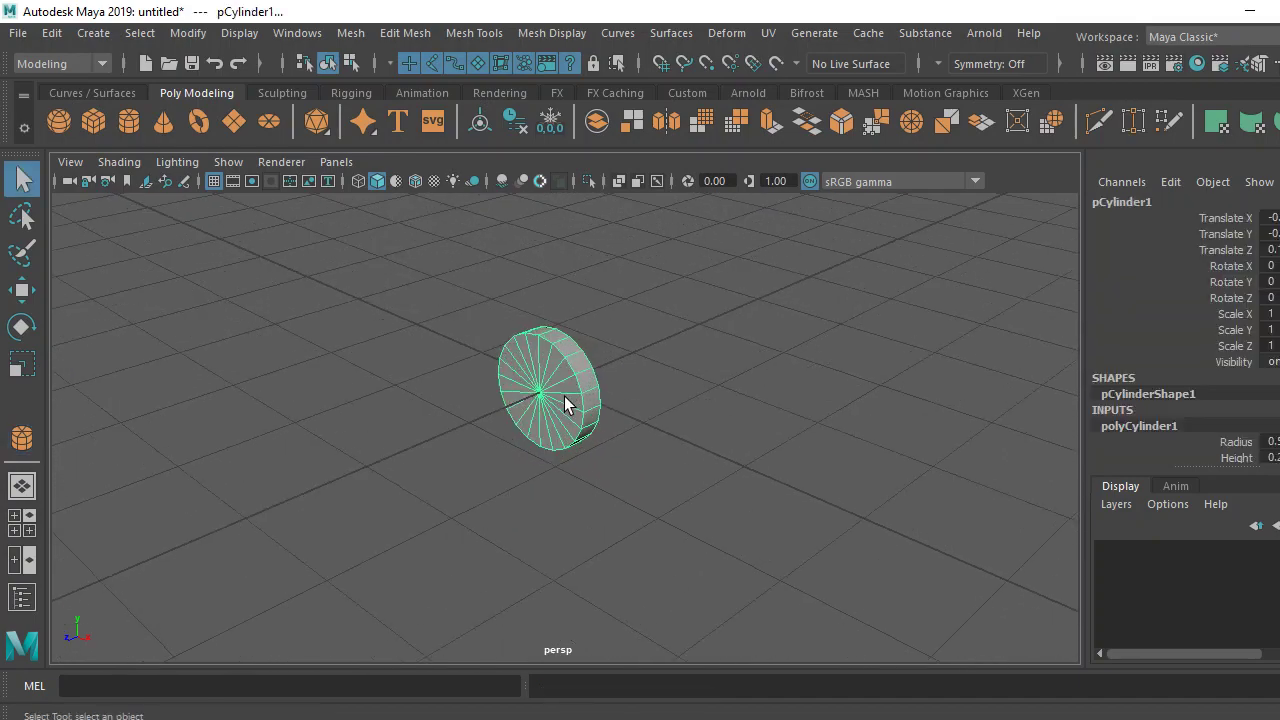
scroll(564, 396, "up", 3)
mouse_move(585, 401)
left_mouse_down("alt")
mouse_move(606, 429)
mouse_move(446, 423)
left_mouse_up("alt")
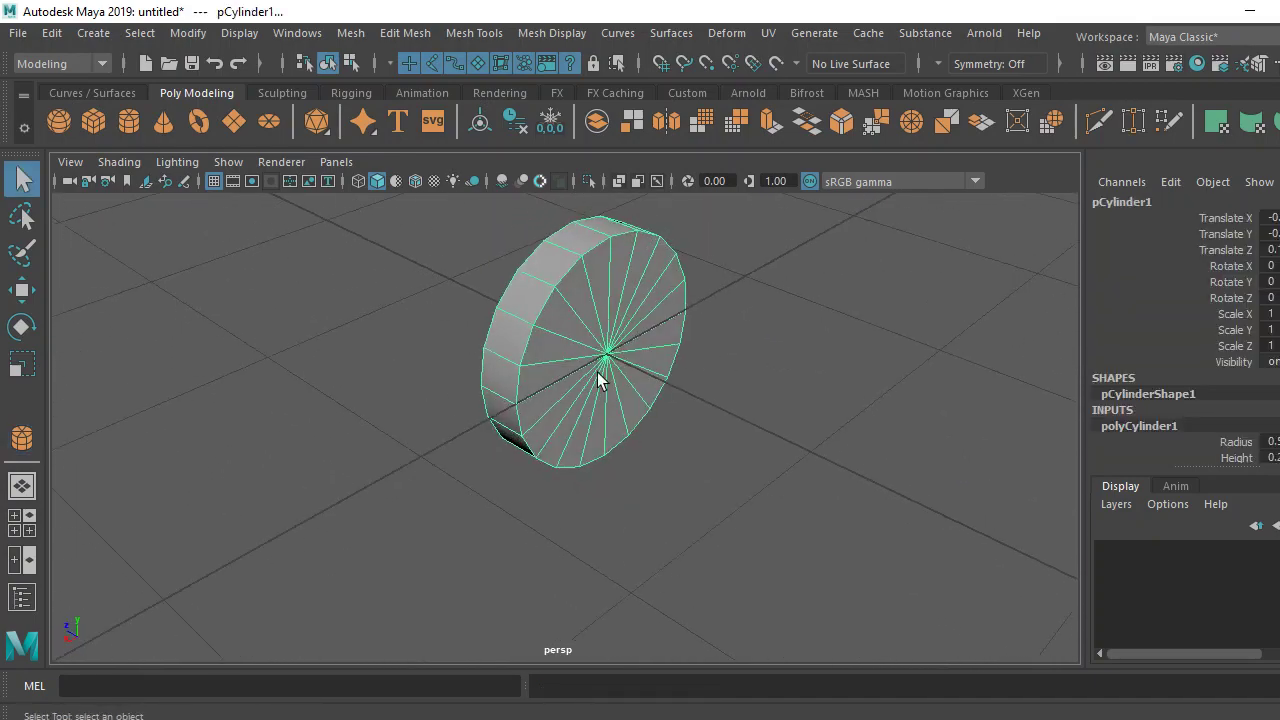
right_click_drag(605, 368, 503, 220)
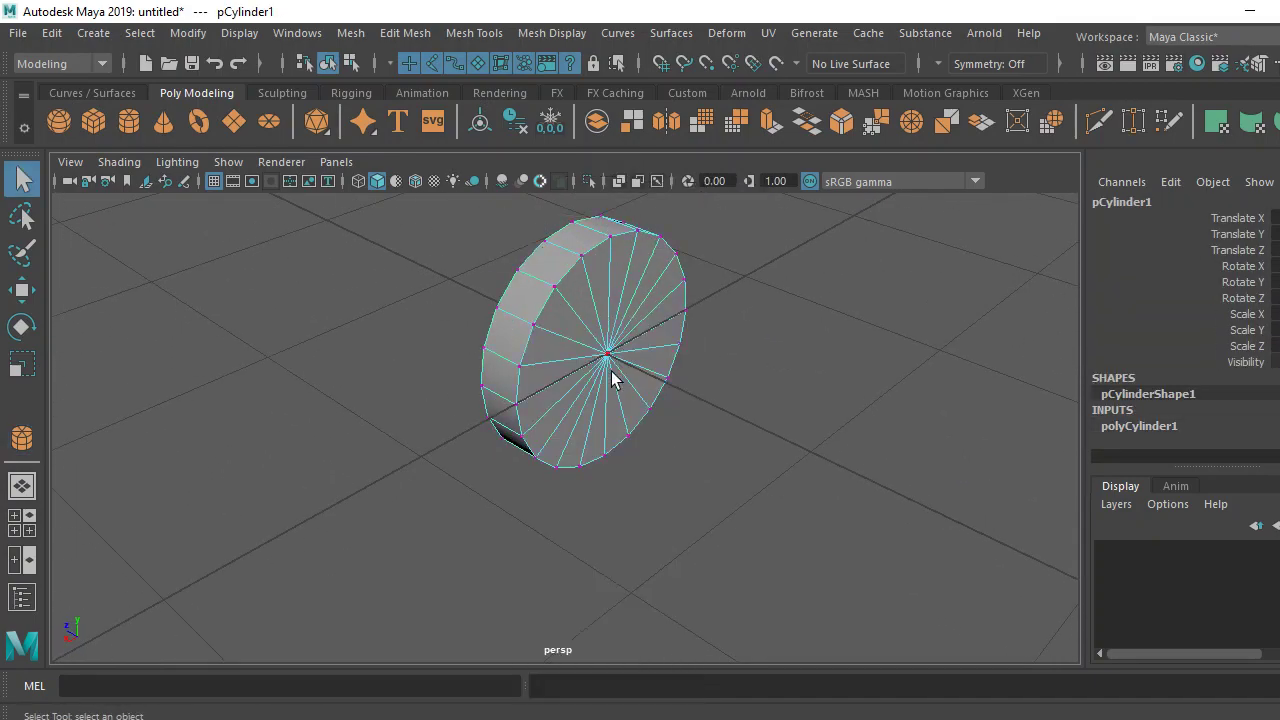
left_click(612, 358)
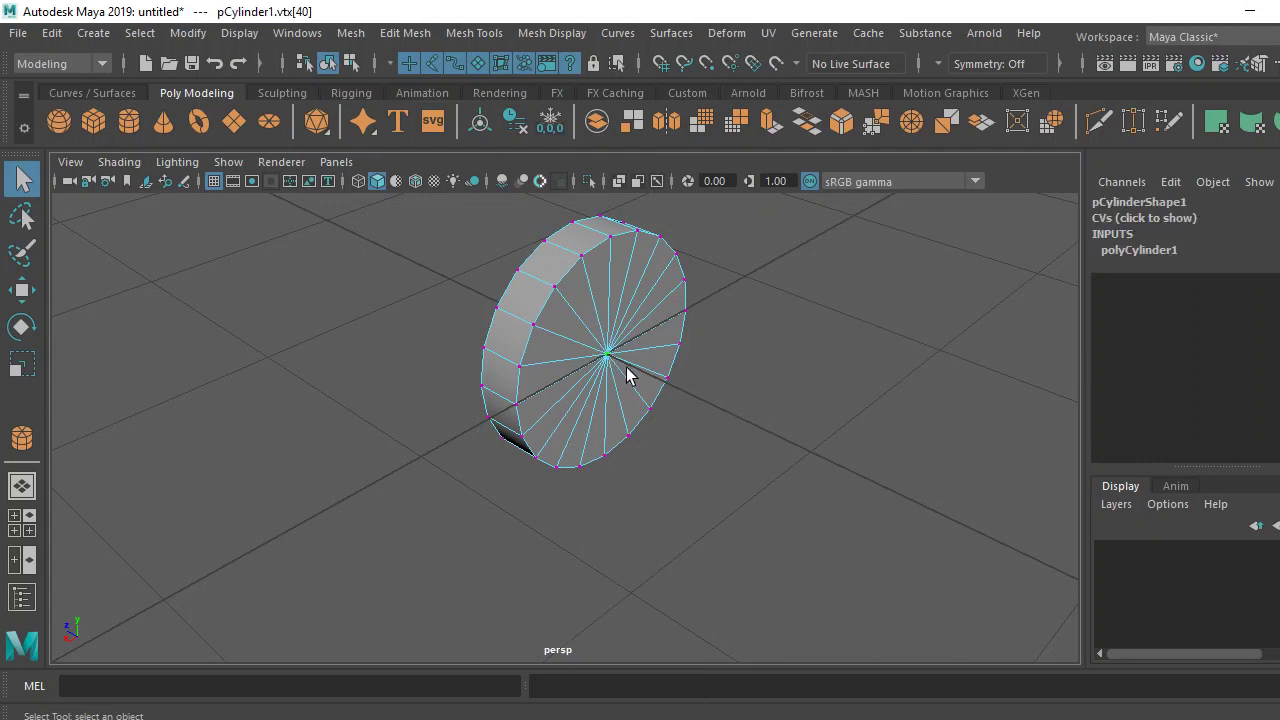
mouse_move(719, 370)
right_mouse_down("shift")
mouse_move(695, 368)
mouse_move(705, 484)
right_mouse_up("shift")
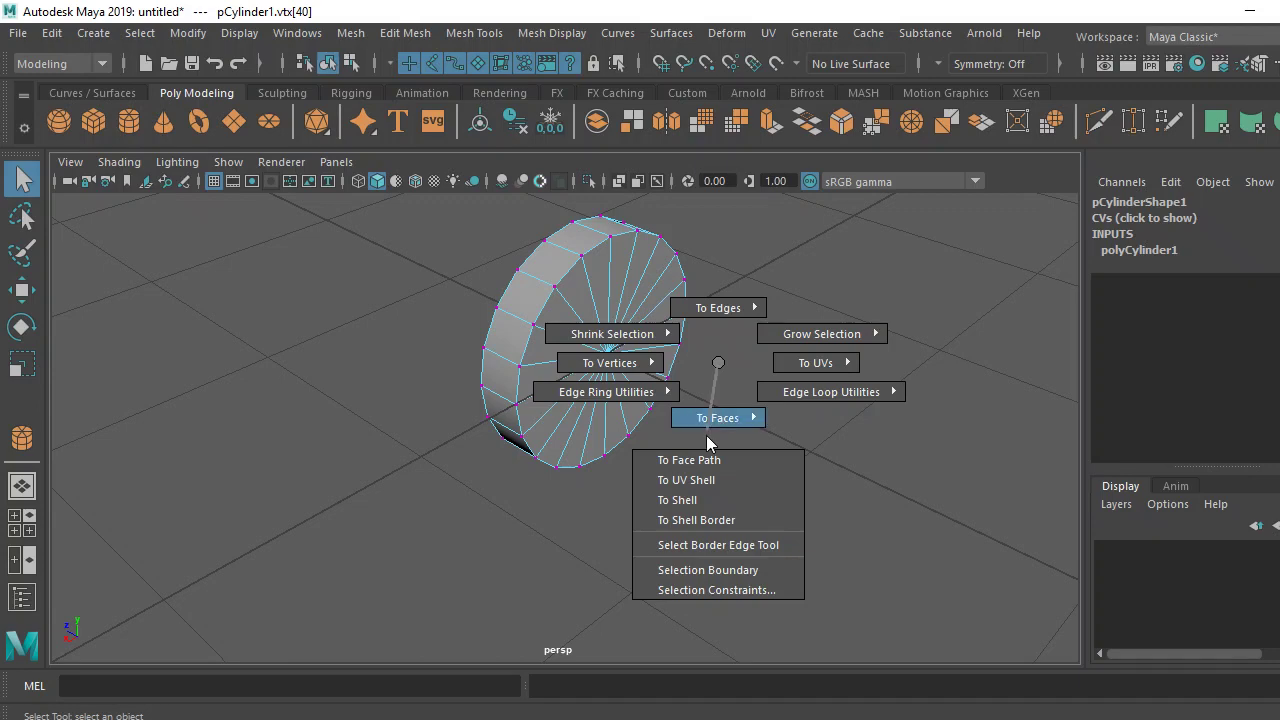
key("Delete")
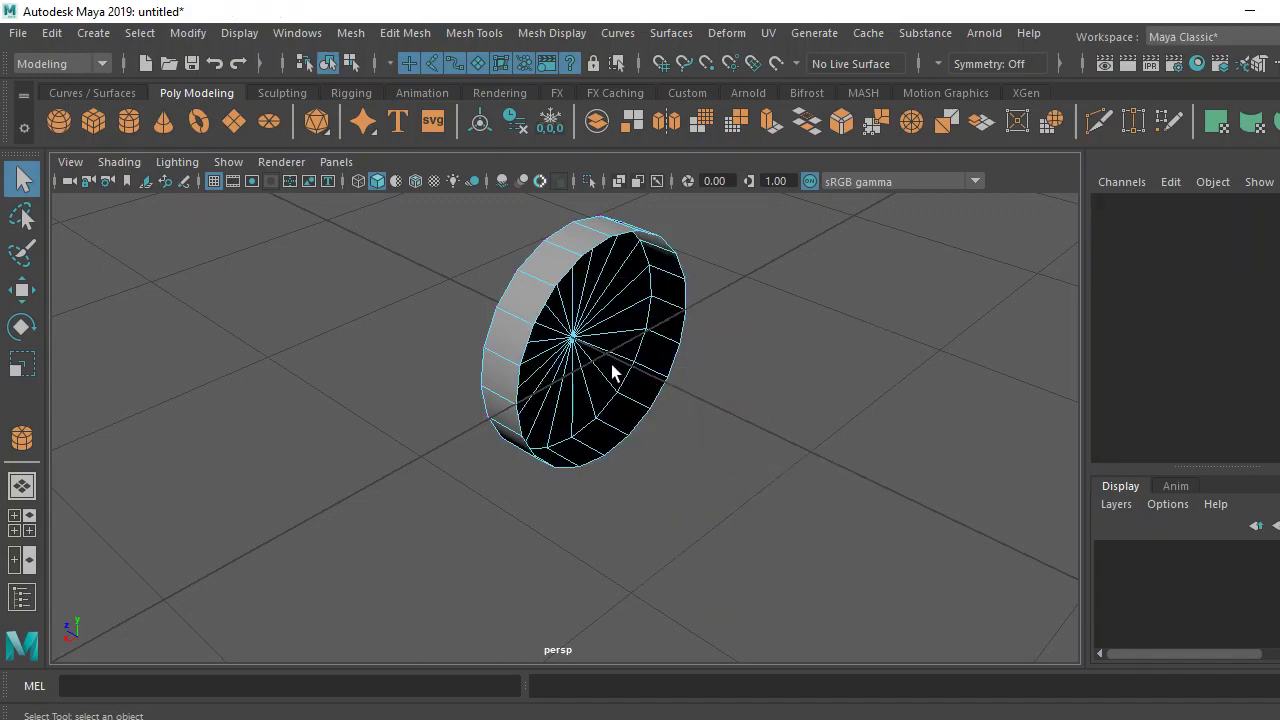
Select the open border edge loop of the disc in edge mode.
mouse_move(611, 364)
left_mouse_down("alt")
mouse_move(700, 418)
mouse_move(601, 377)
left_mouse_up("alt")
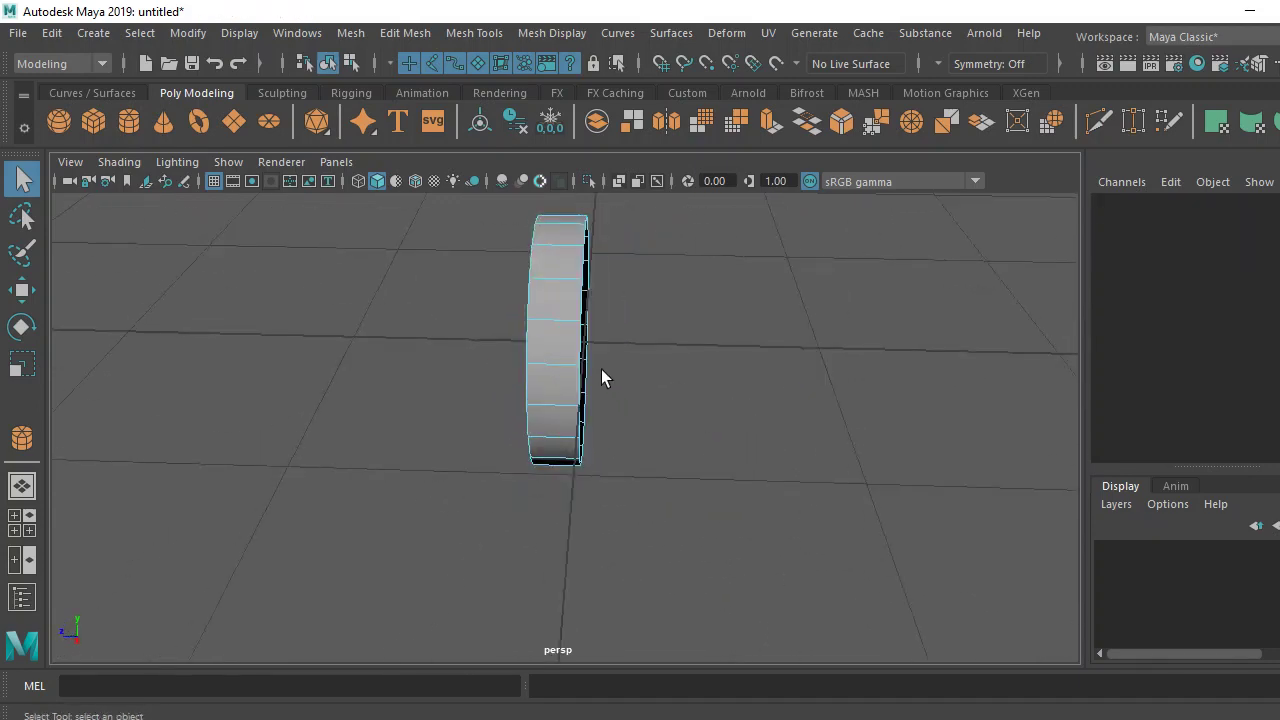
right_click_drag(580, 222, 580, 166)
left_click(581, 345)
left_click_drag(583, 445, 668, 435, "alt")
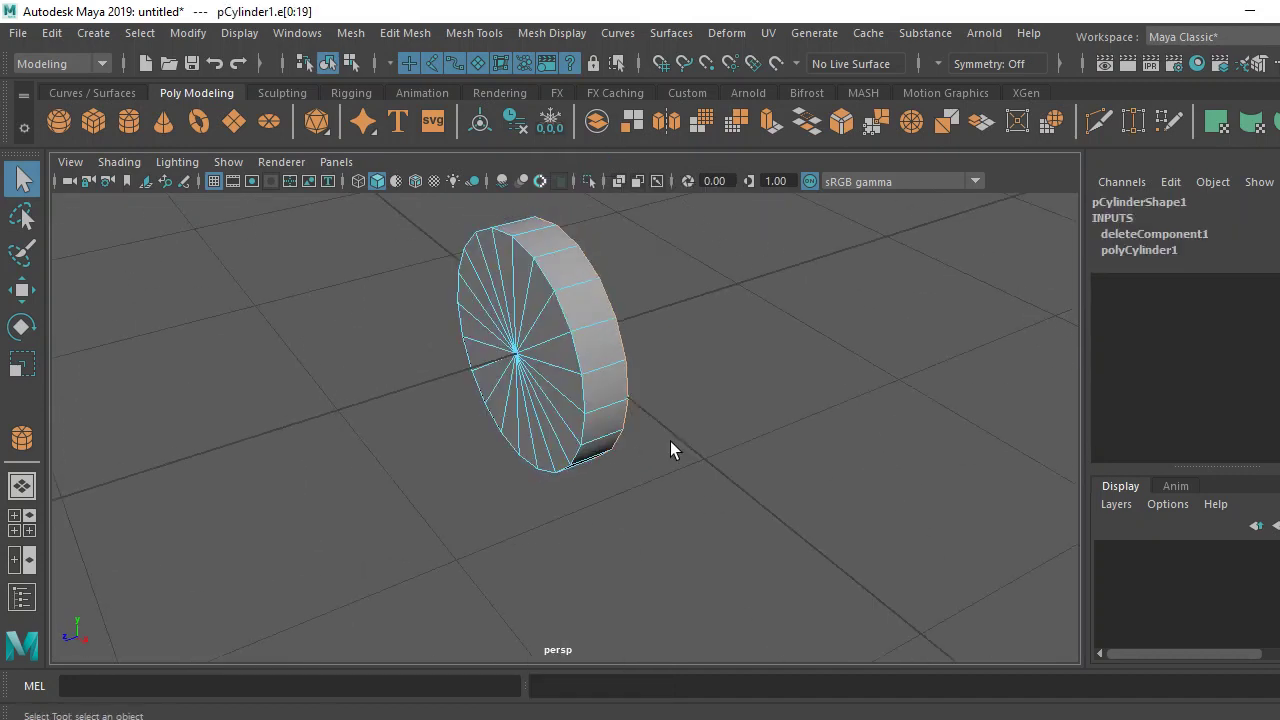
Extrude the border ring and scale it outward, then extrude again and move it forward along Z.
left_click(768, 121)
left_click_drag(720, 363, 724, 375, "alt")
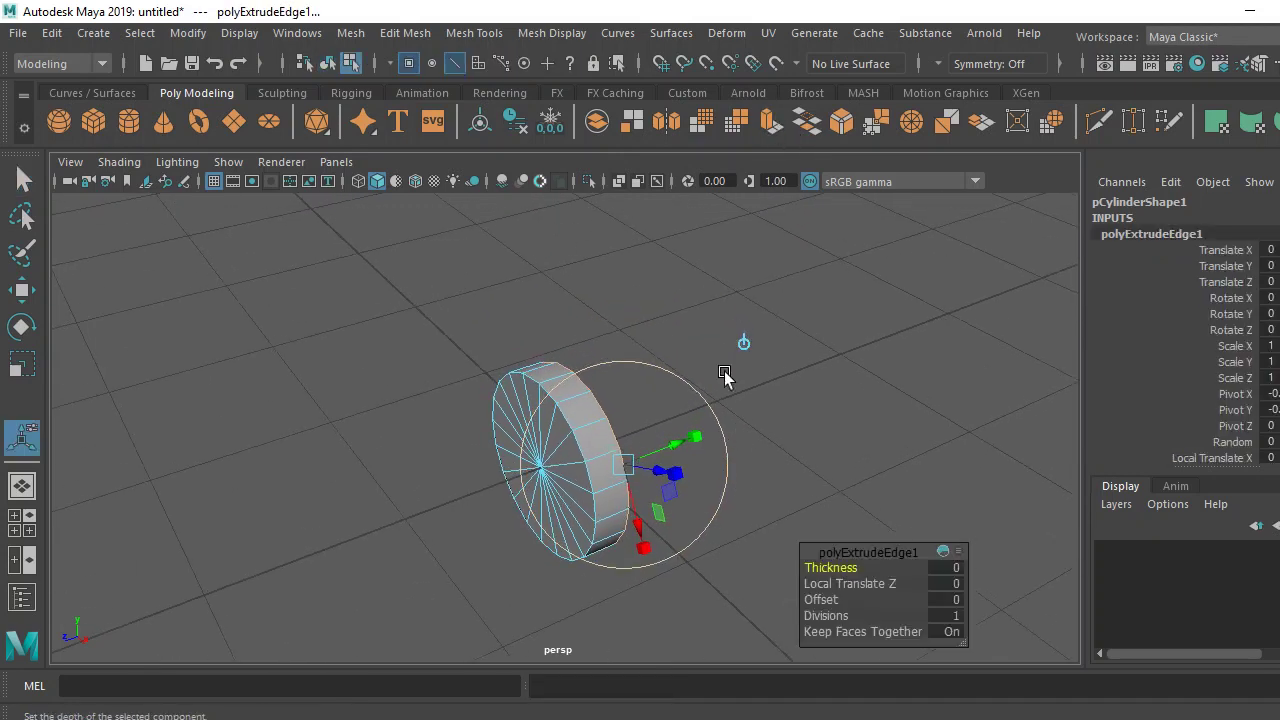
left_click(744, 345)
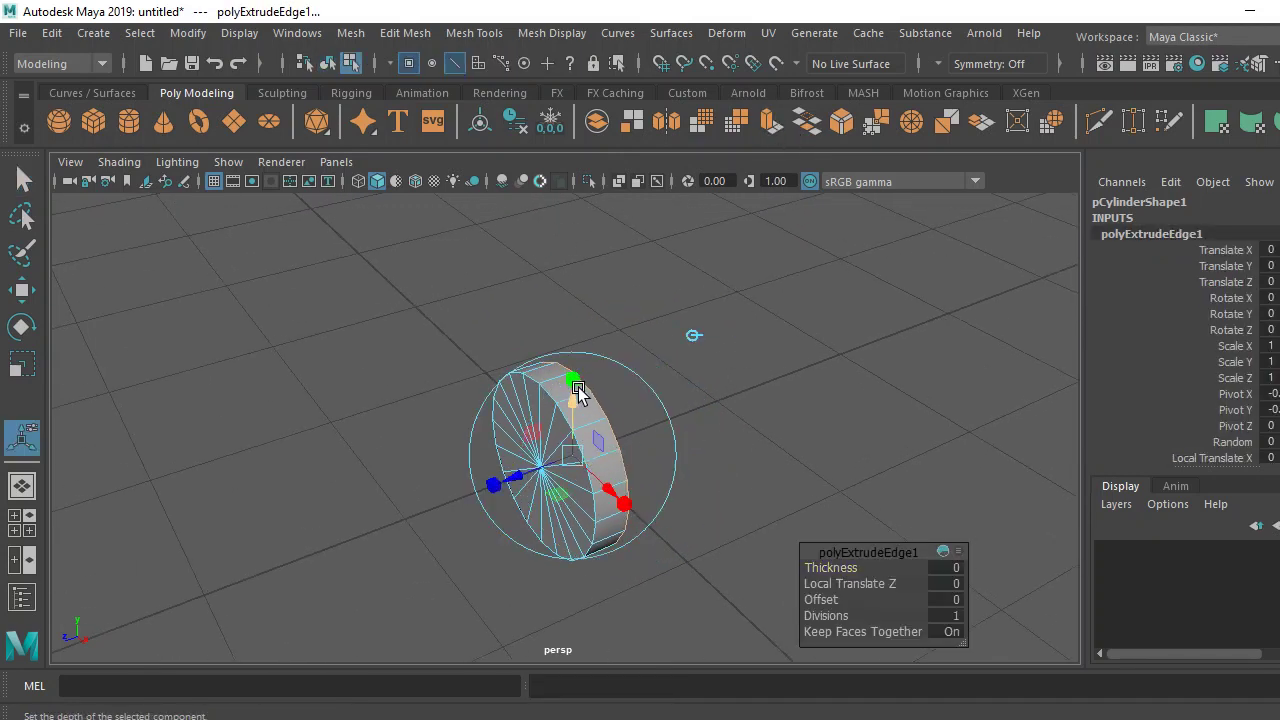
left_click_drag(584, 463, 580, 465)
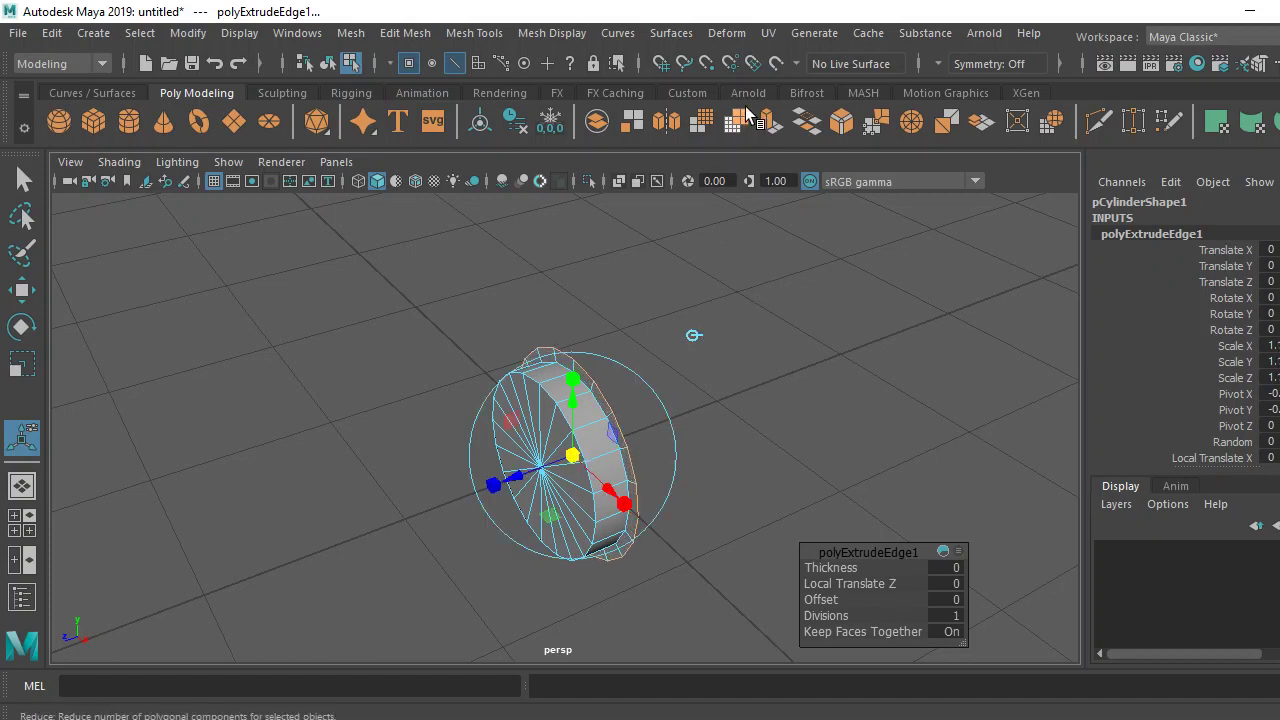
key("ctrl+e")
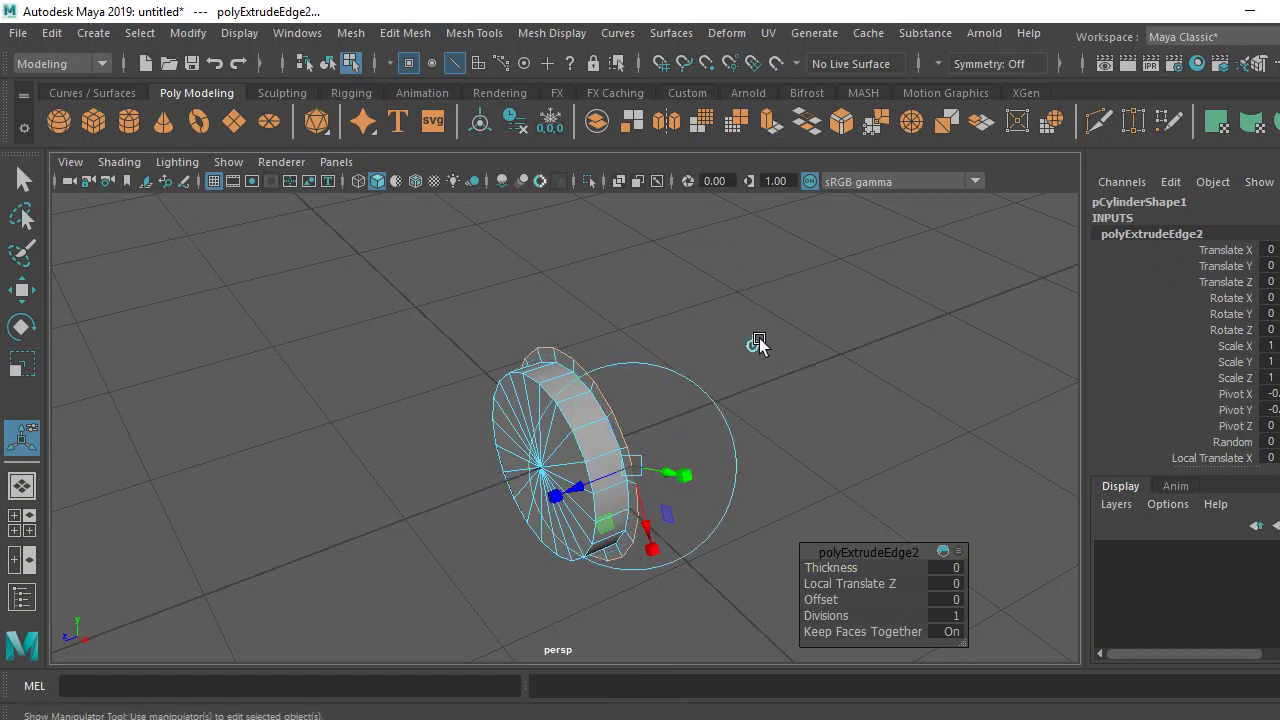
left_click(752, 345)
left_click_drag(531, 466, 537, 468)
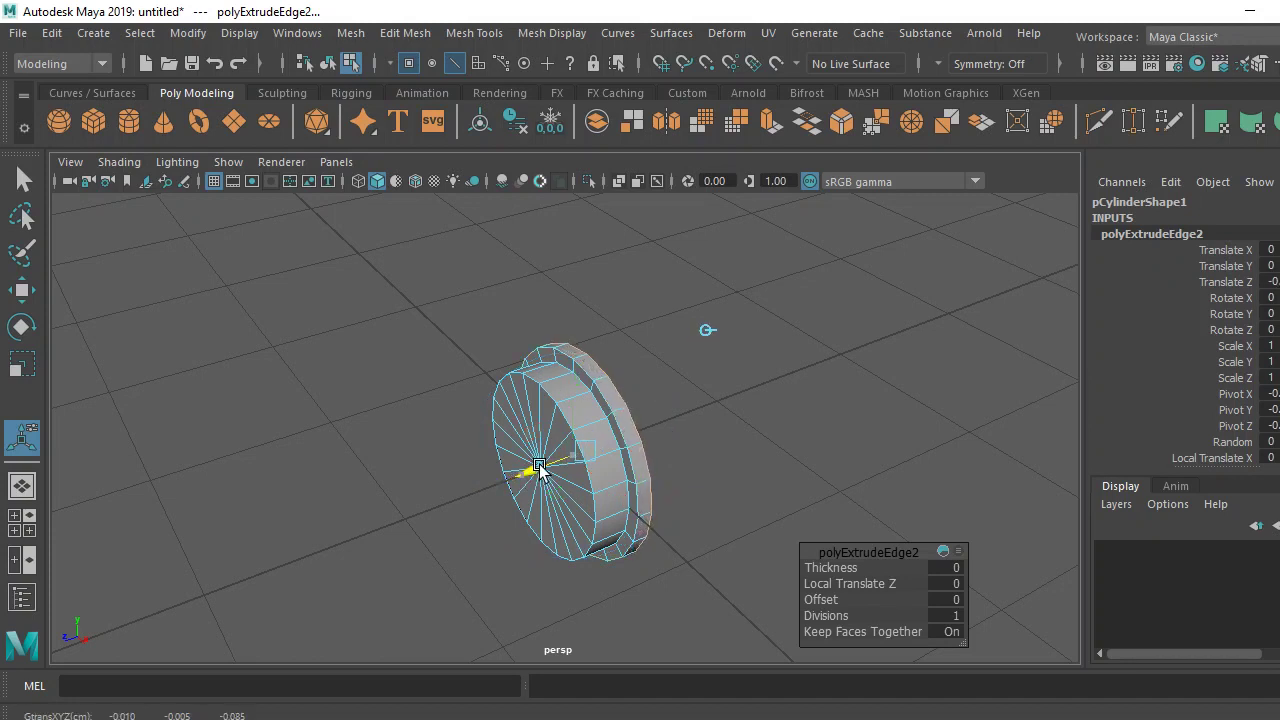
Extrude the edge ring twice more, widening and pushing it outward to form the grooves.
left_click(770, 123)
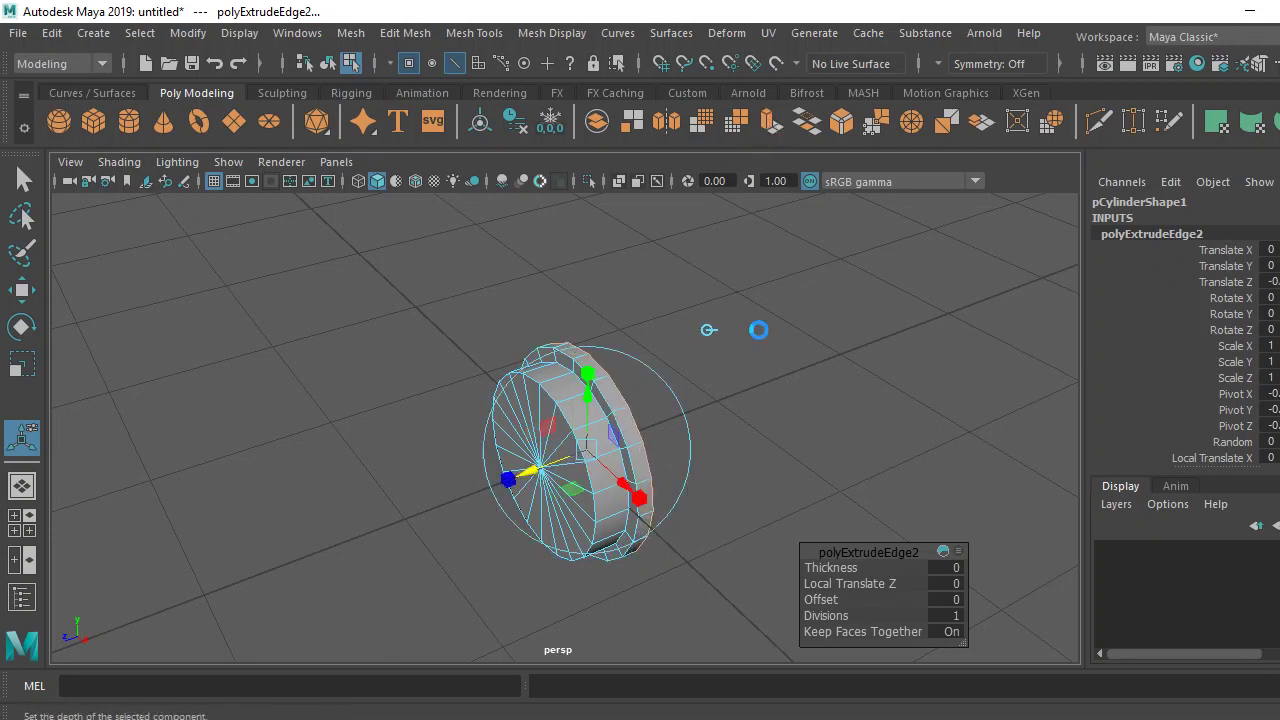
left_click(765, 341)
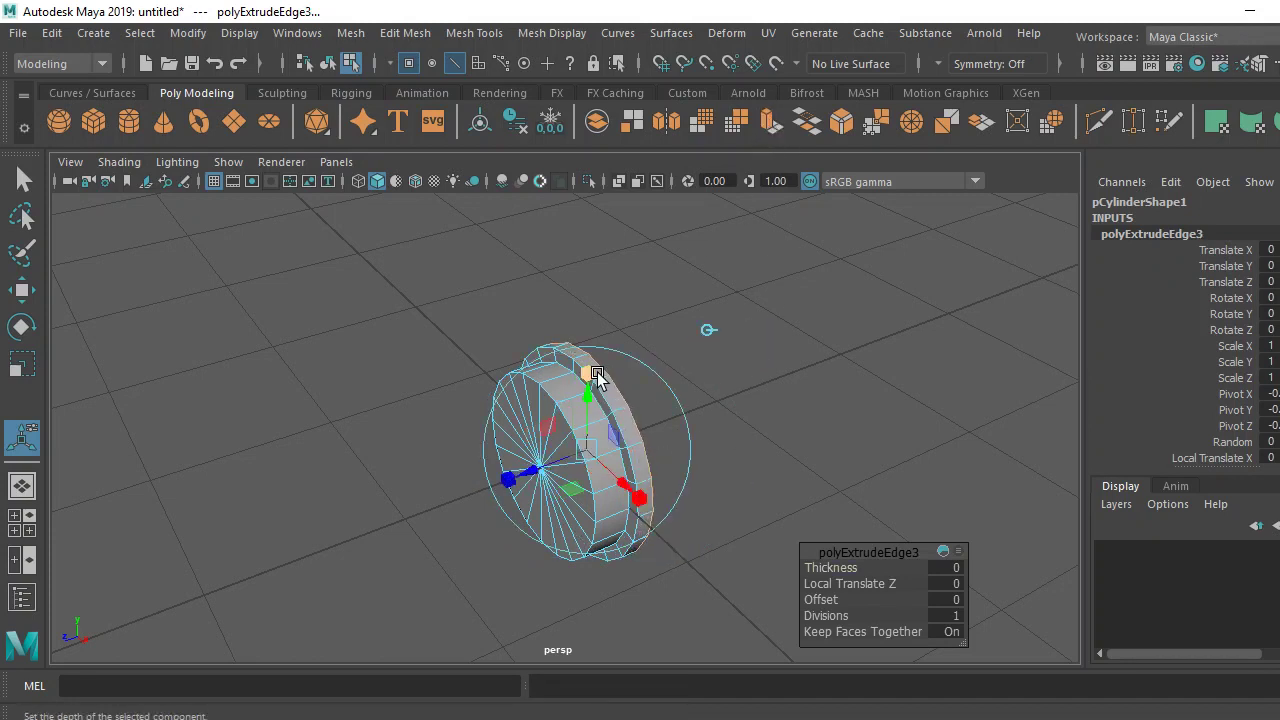
left_click_drag(591, 458, 602, 453)
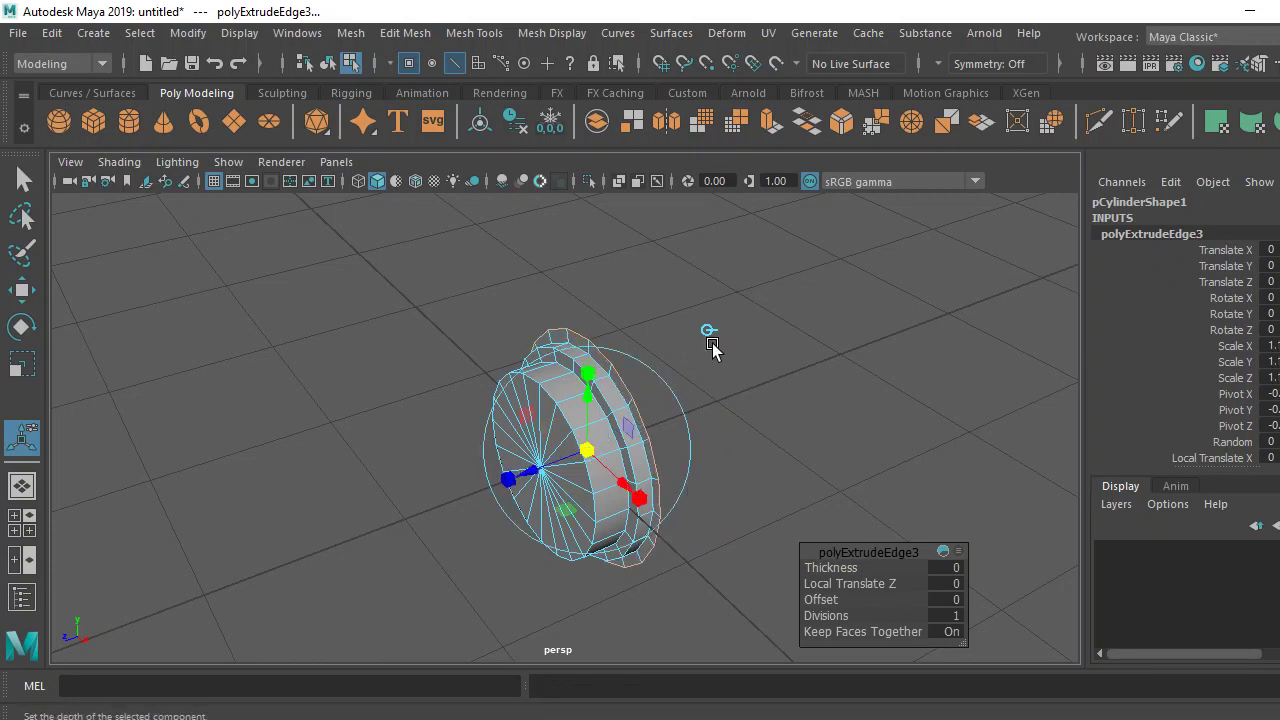
left_click(770, 123)
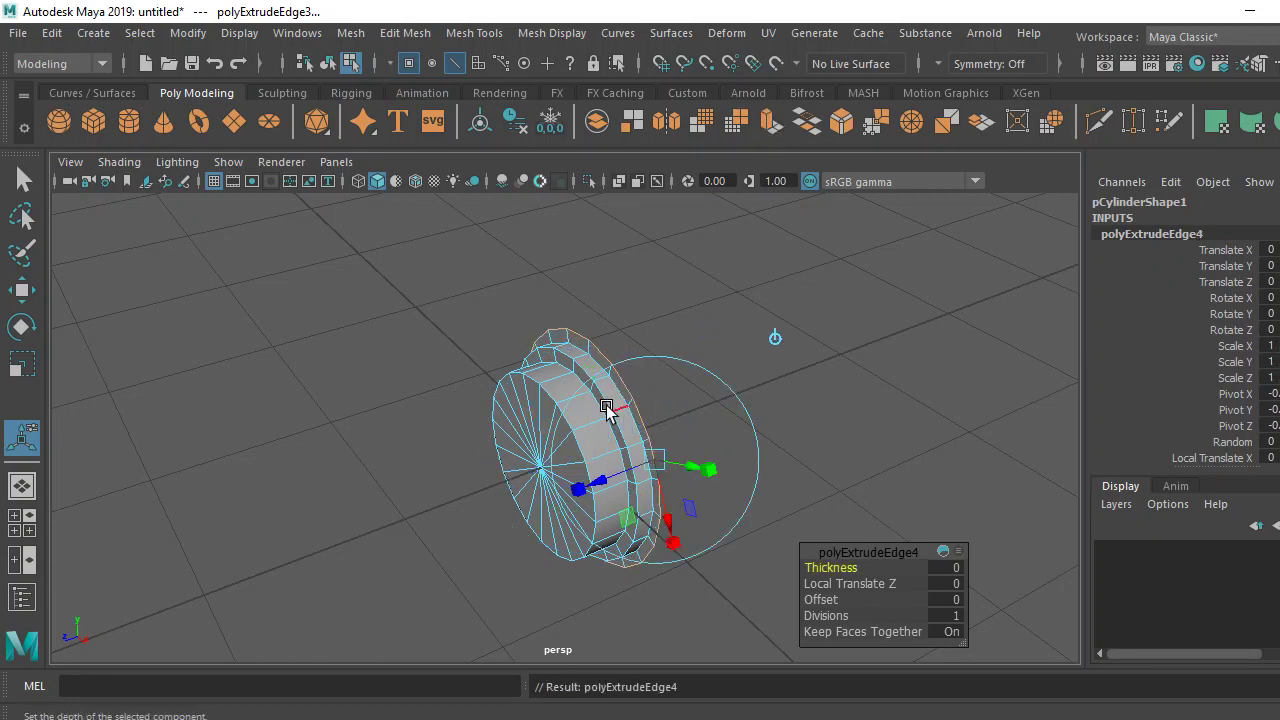
left_click(777, 335)
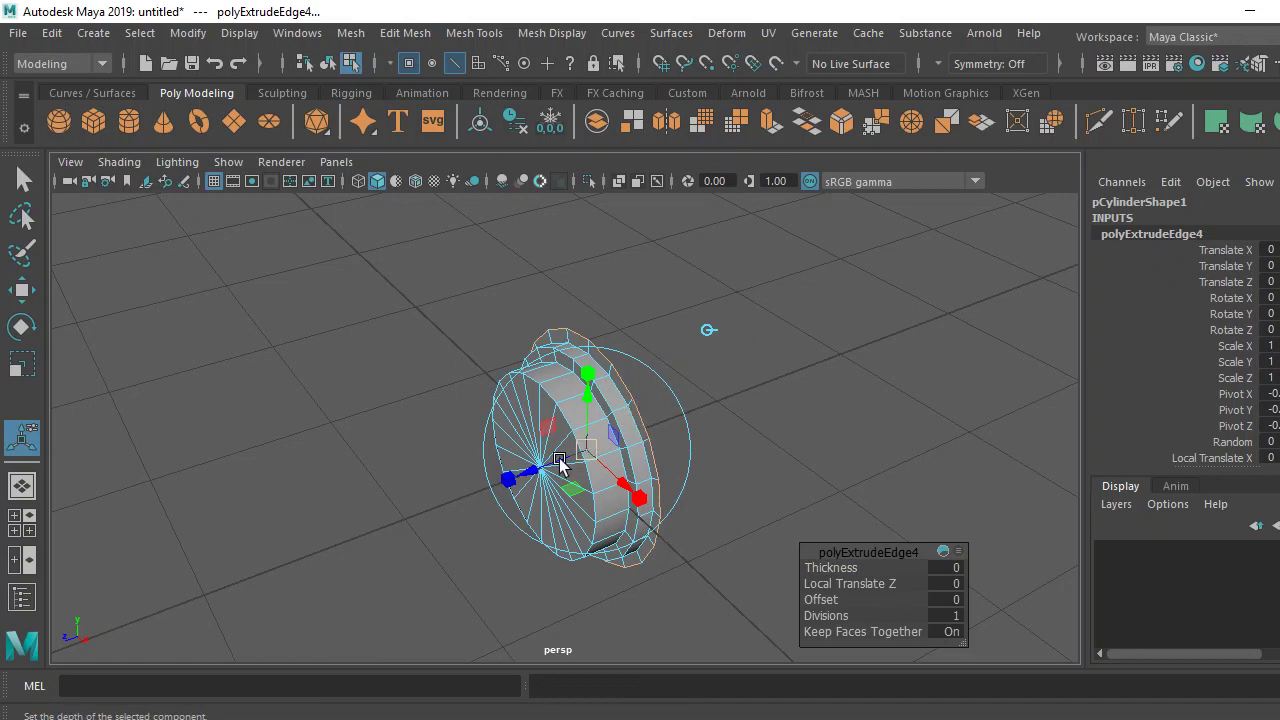
left_click_drag(531, 474, 552, 466)
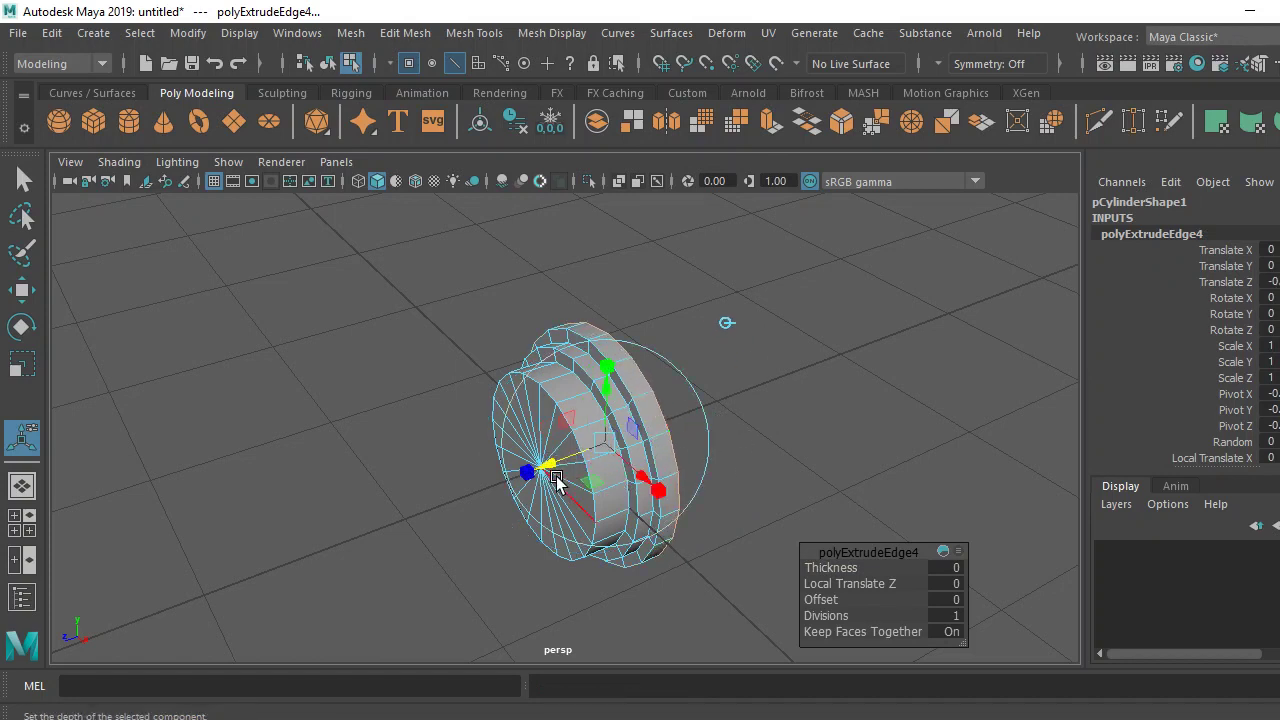
left_click_drag(552, 470, 582, 452)
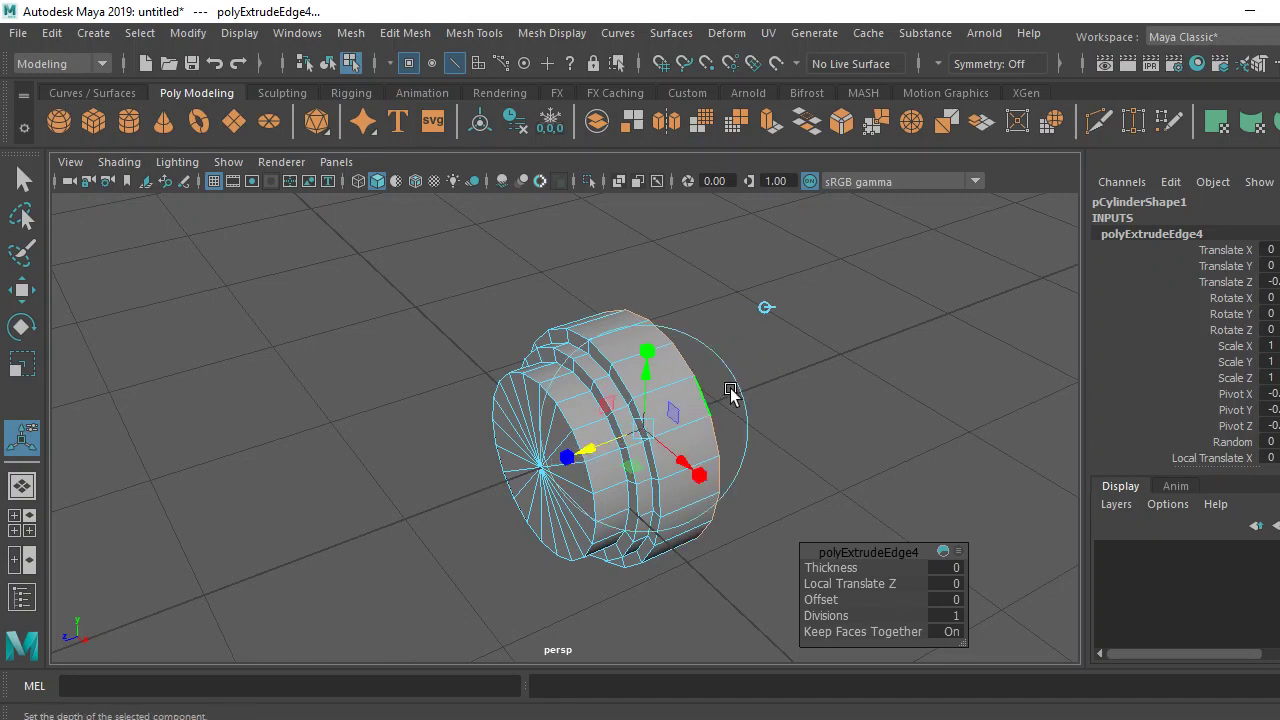
right_click_drag(793, 221, 849, 168)
Select the hub and frame it at the bottom of a maximized front view.
left_click(749, 401)
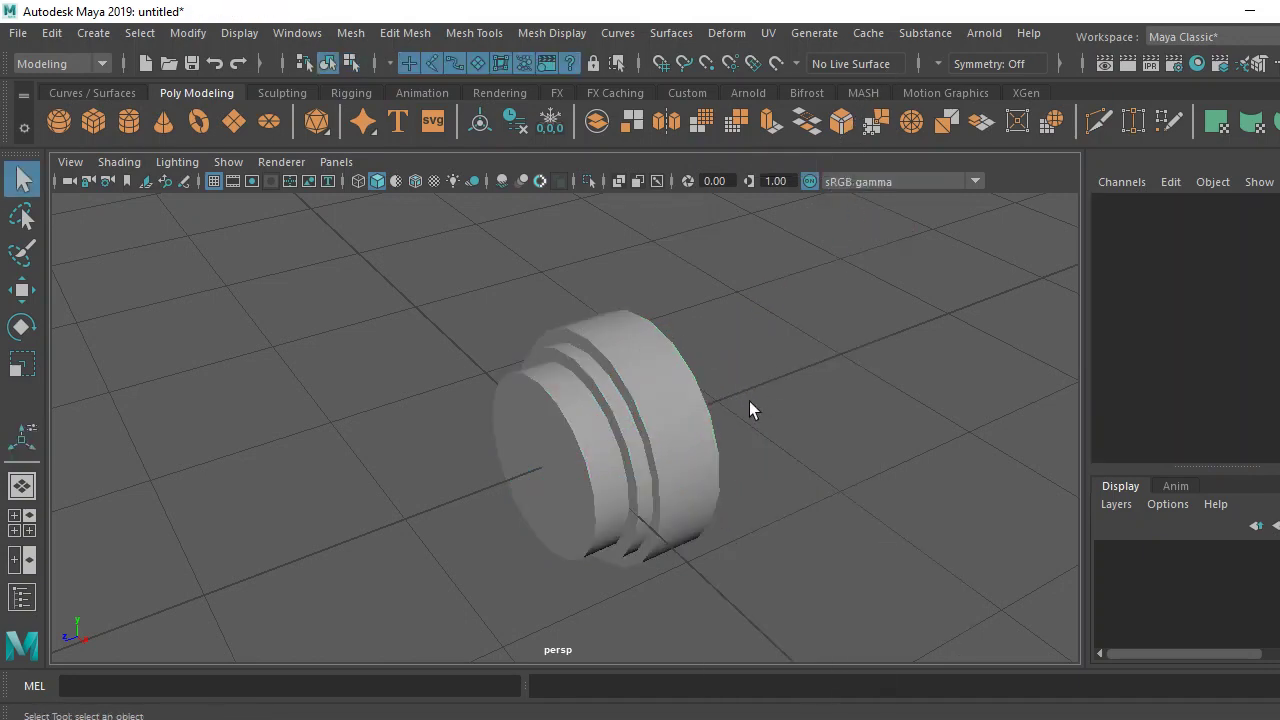
mouse_move(749, 401)
left_mouse_down("alt")
mouse_move(906, 317)
mouse_move(881, 413)
left_mouse_up("alt")
left_click(643, 397)
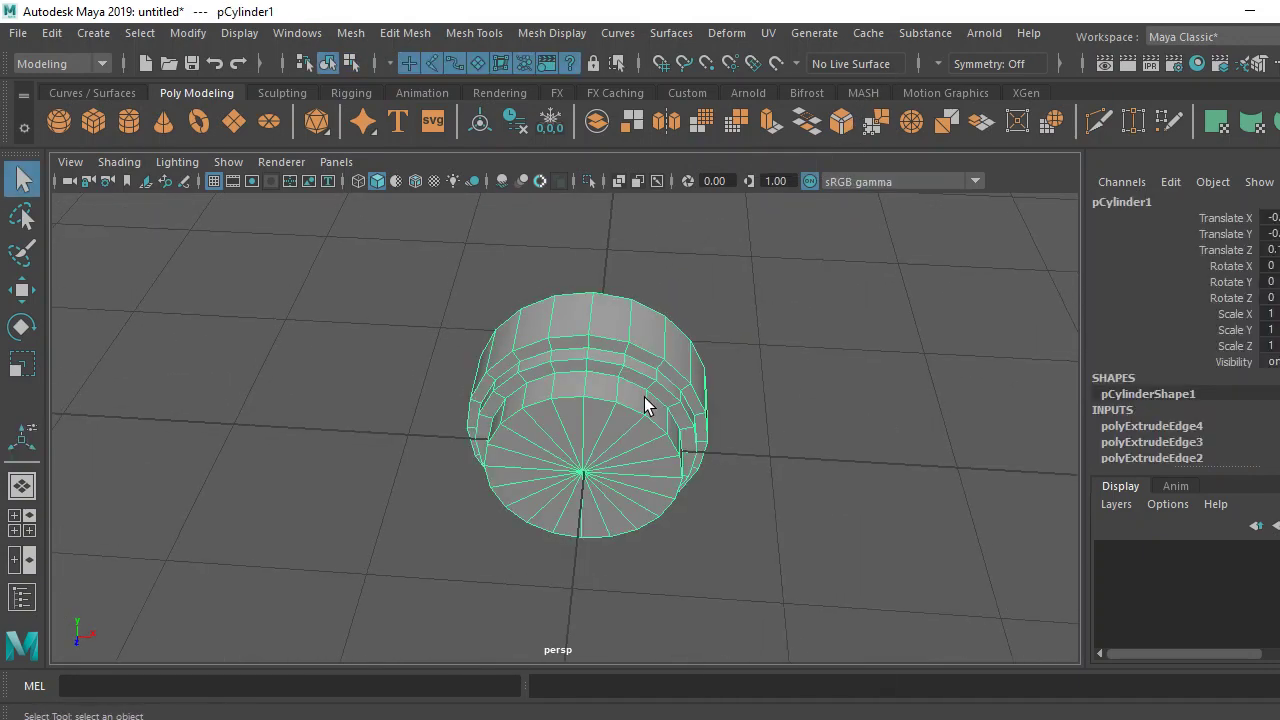
key("space")
key("space")
left_click_drag(318, 560, 320, 608)
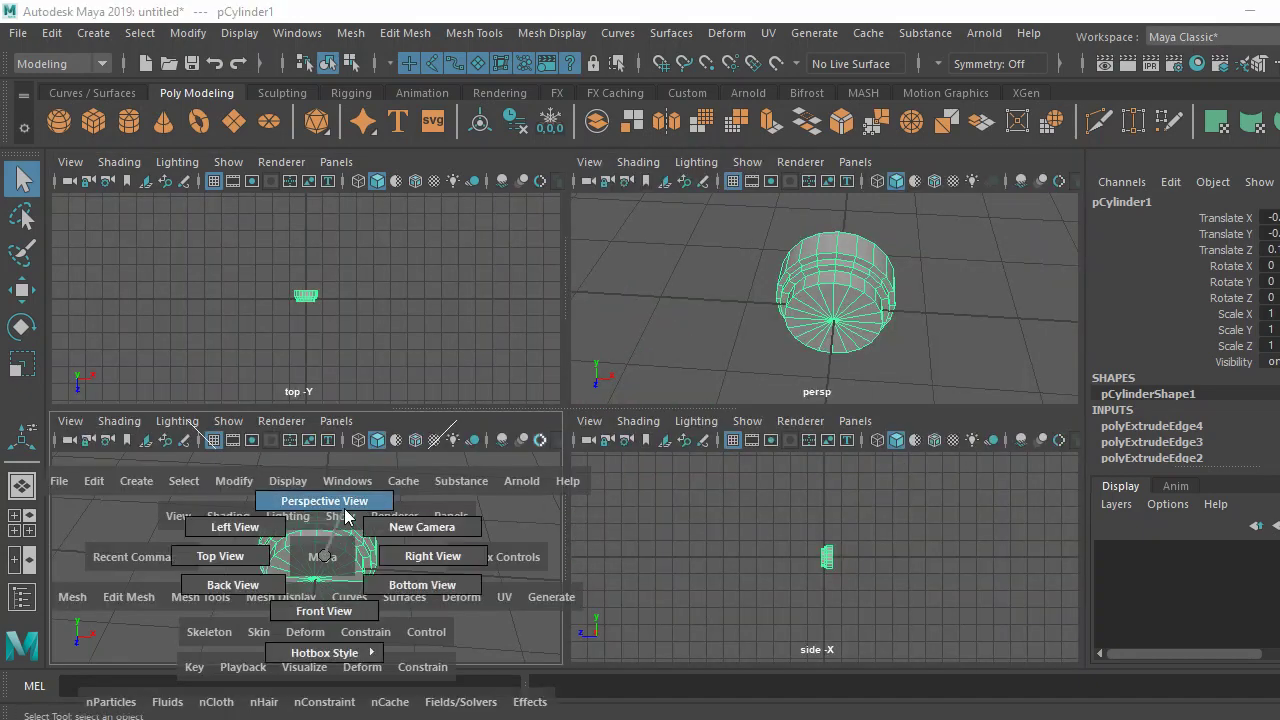
key("space")
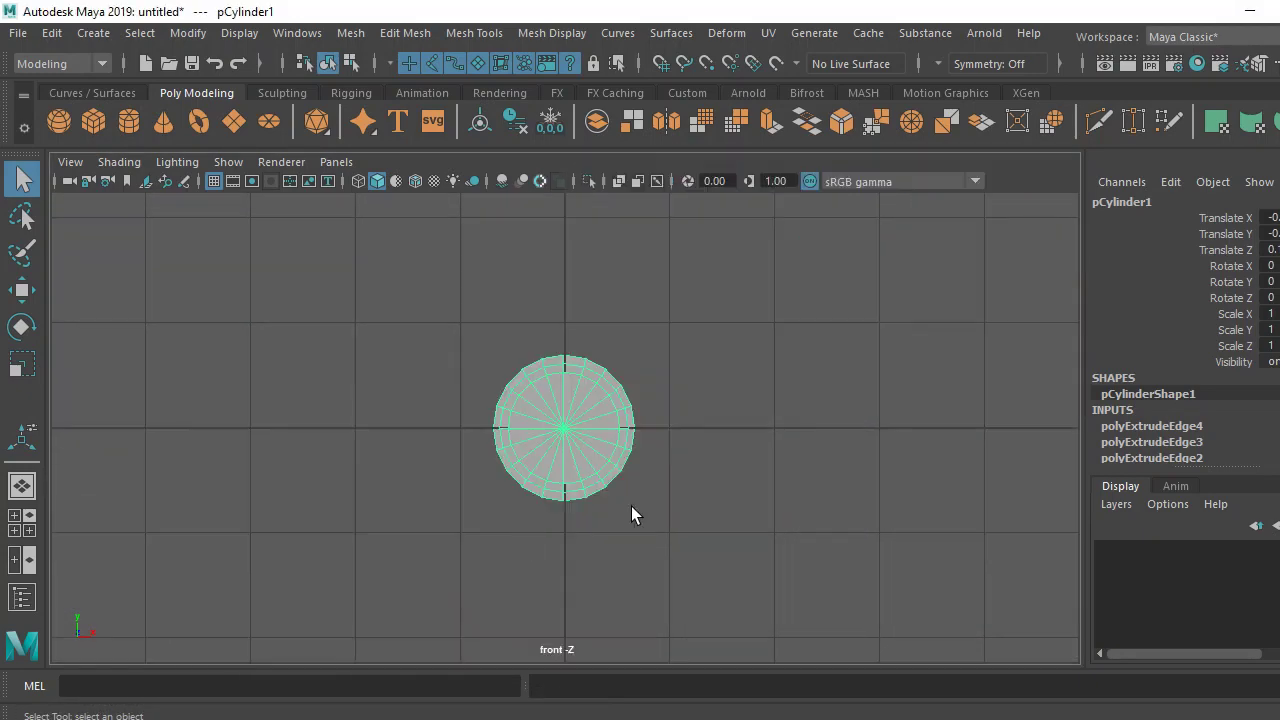
scroll(646, 414, "up", 1)
scroll(600, 445, "up", 2)
middle_click_drag(388, 498, 471, 547, "alt")
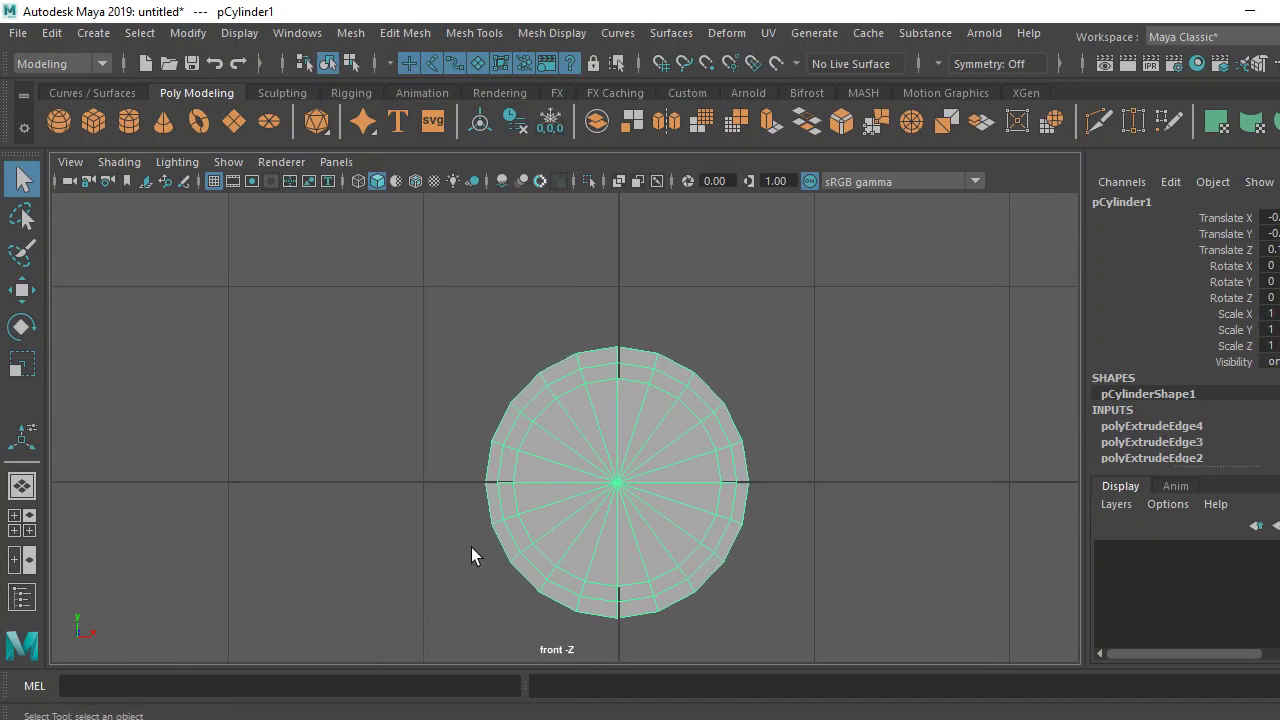
mouse_move(652, 372)
middle_mouse_down("alt")
mouse_move(629, 426)
mouse_move(660, 452)
middle_mouse_up("alt")
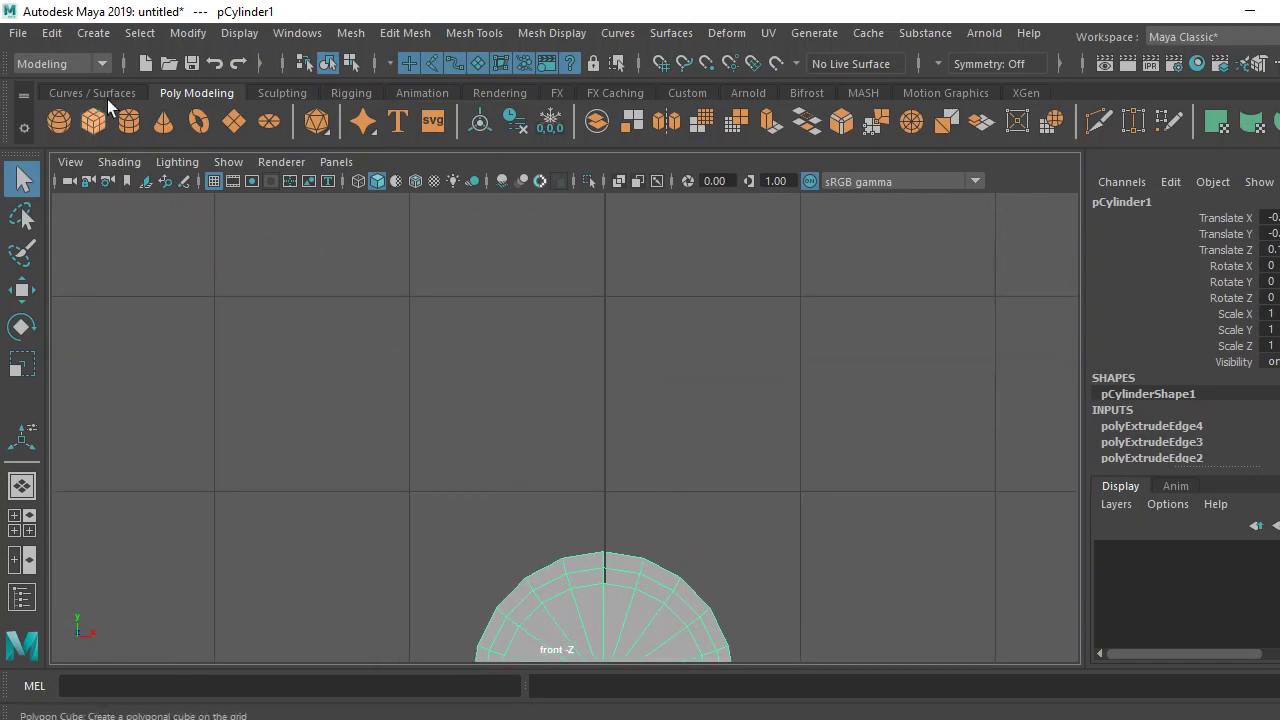
Draw a small cylinder below the hub with Subdivisions Caps set to 0.
left_click(125, 121)
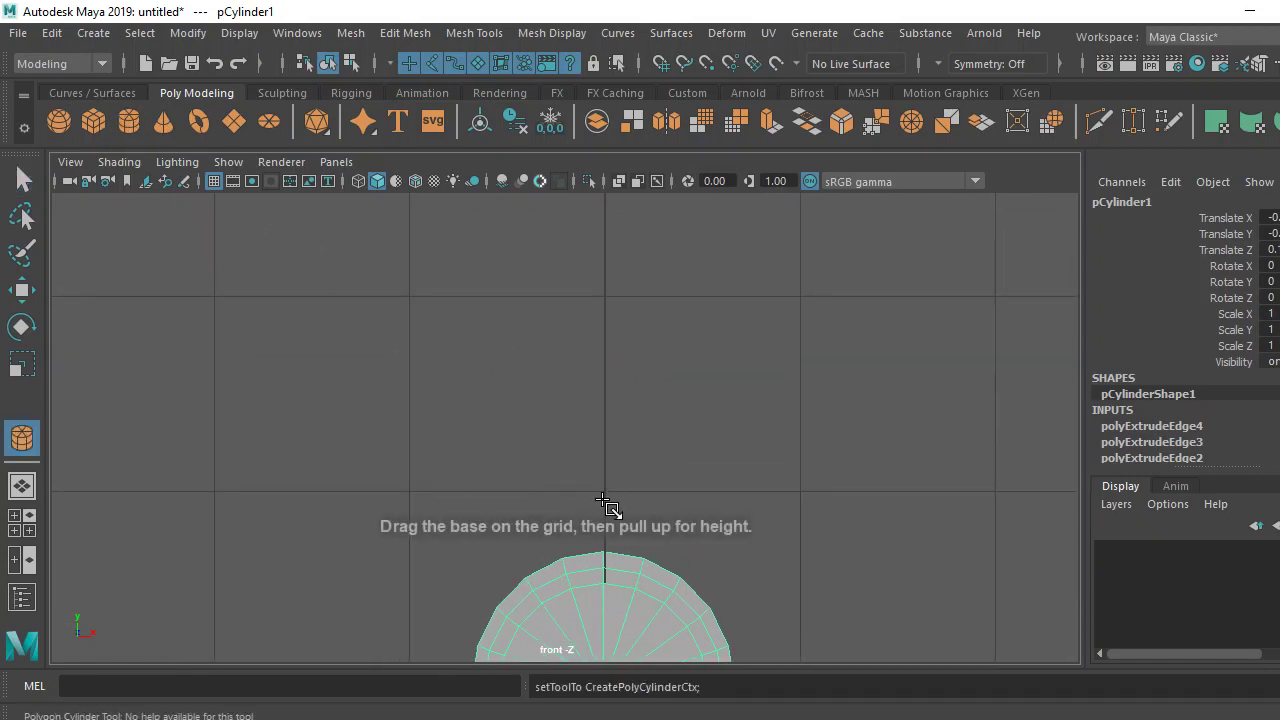
key("space")
key("space")
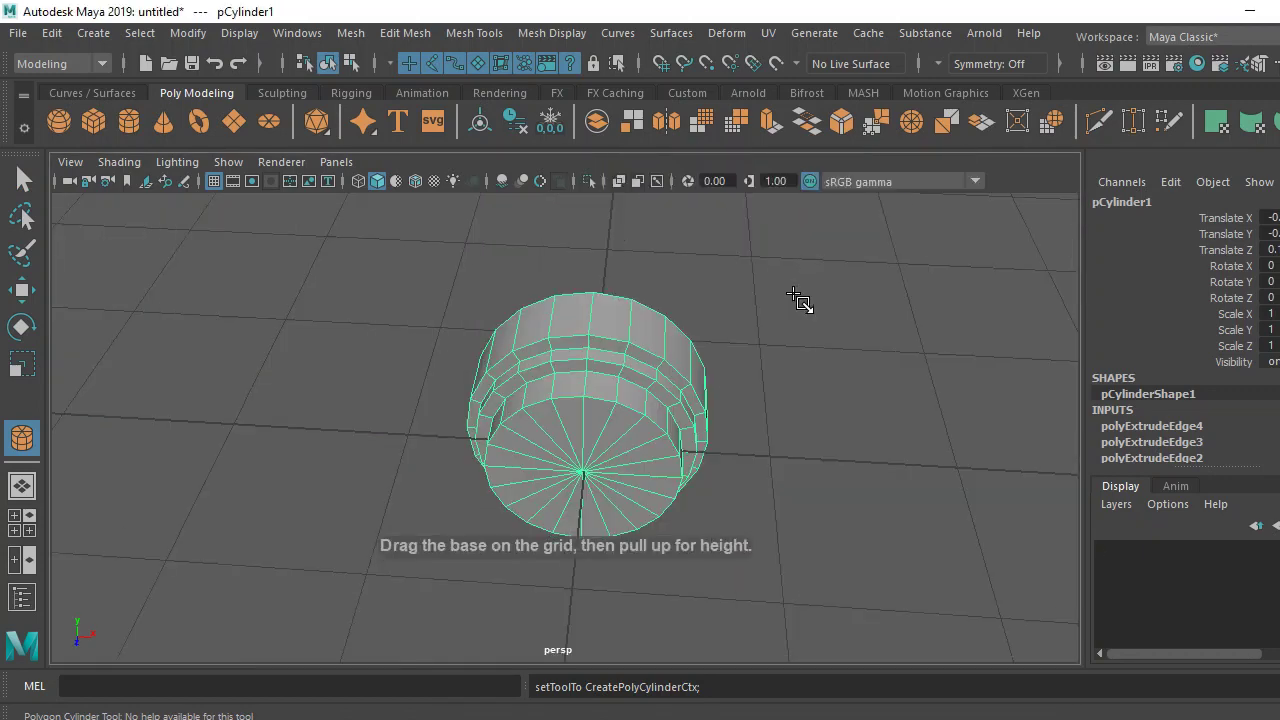
mouse_move(583, 556)
left_mouse_down("alt")
mouse_move(657, 622)
mouse_move(617, 572)
mouse_move(628, 566)
left_mouse_up("alt")
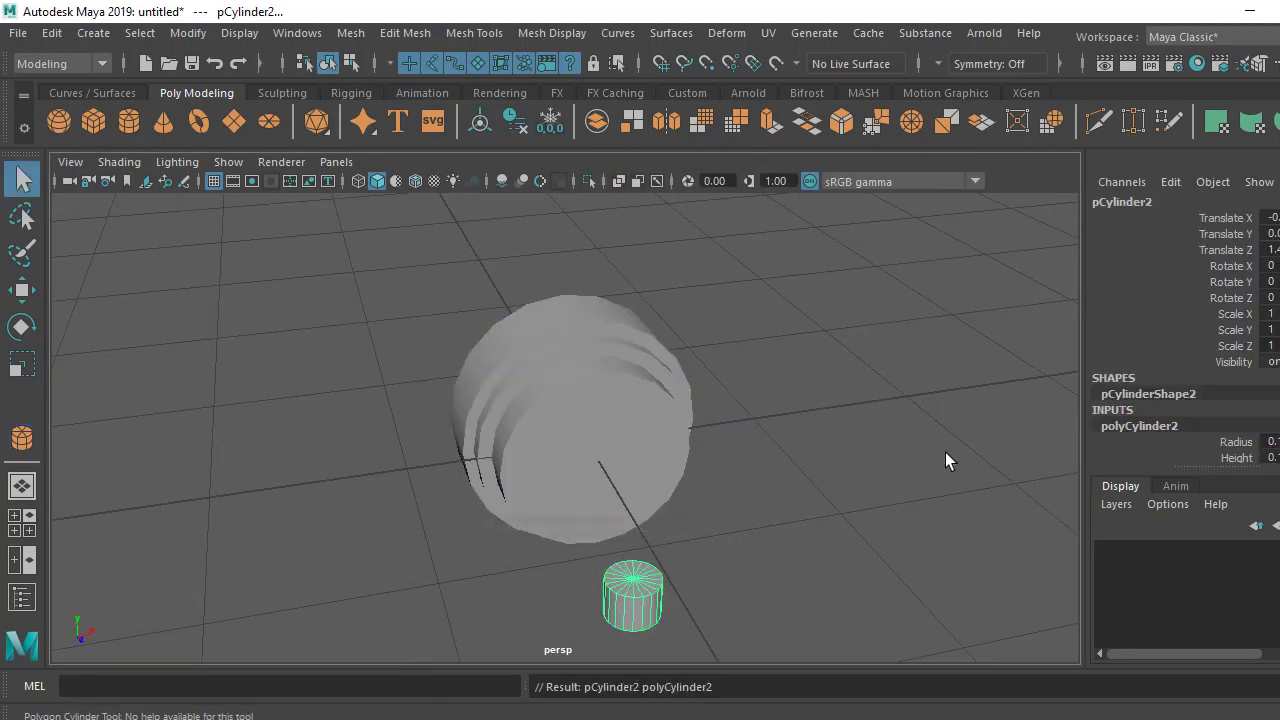
scroll(1268, 436, "down", 3)
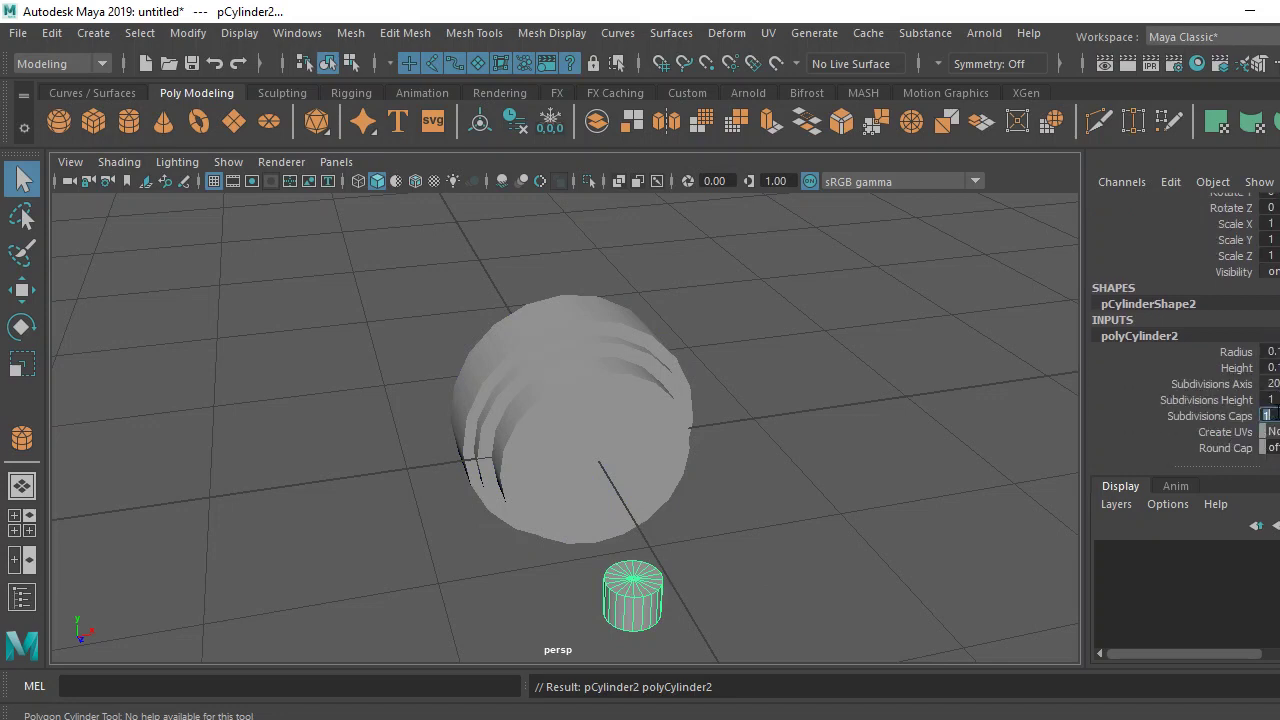
type("0")
key("Return")
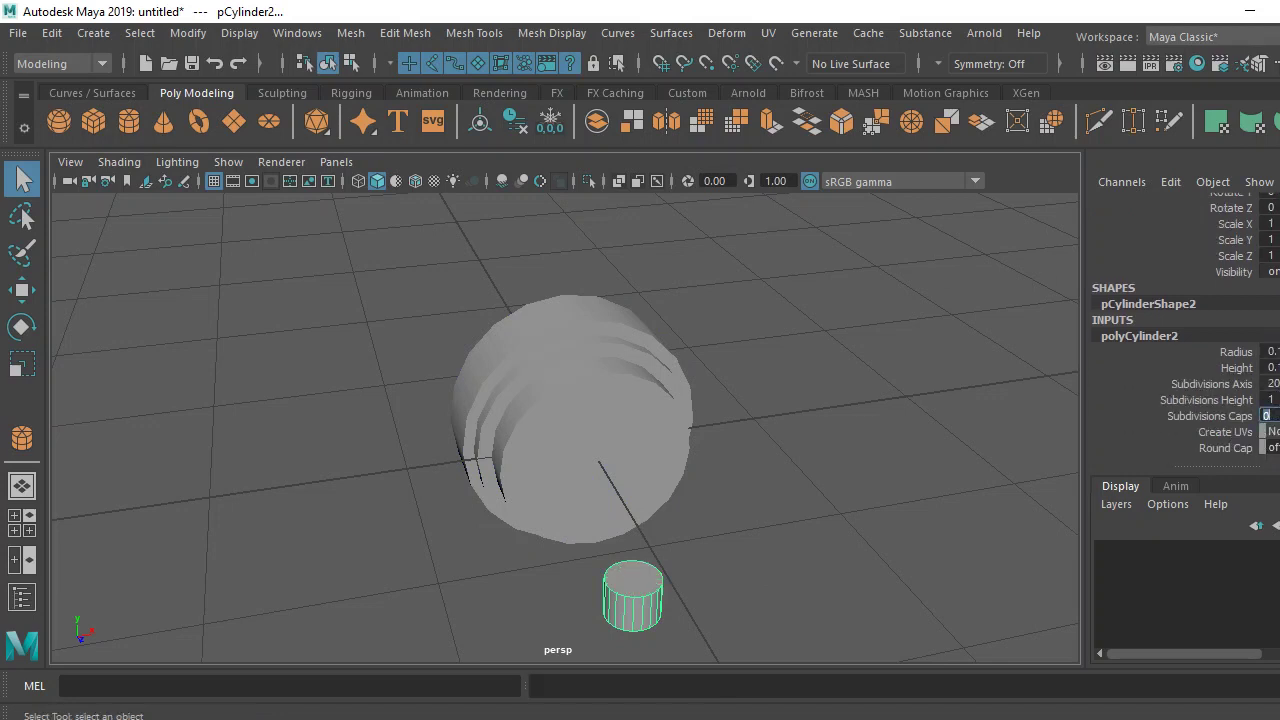
Delete the small cylinder's top and bottom cap faces, leaving an open tube.
right_click_drag(647, 604, 629, 298)
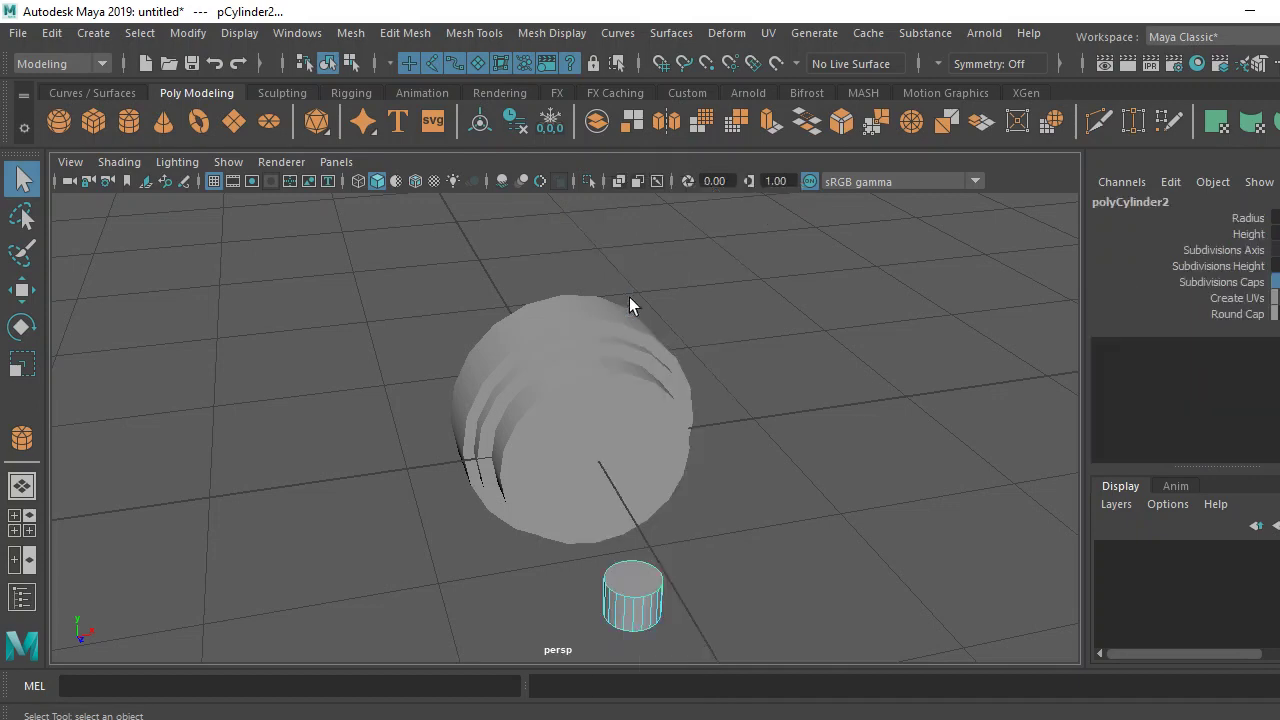
left_click(631, 580)
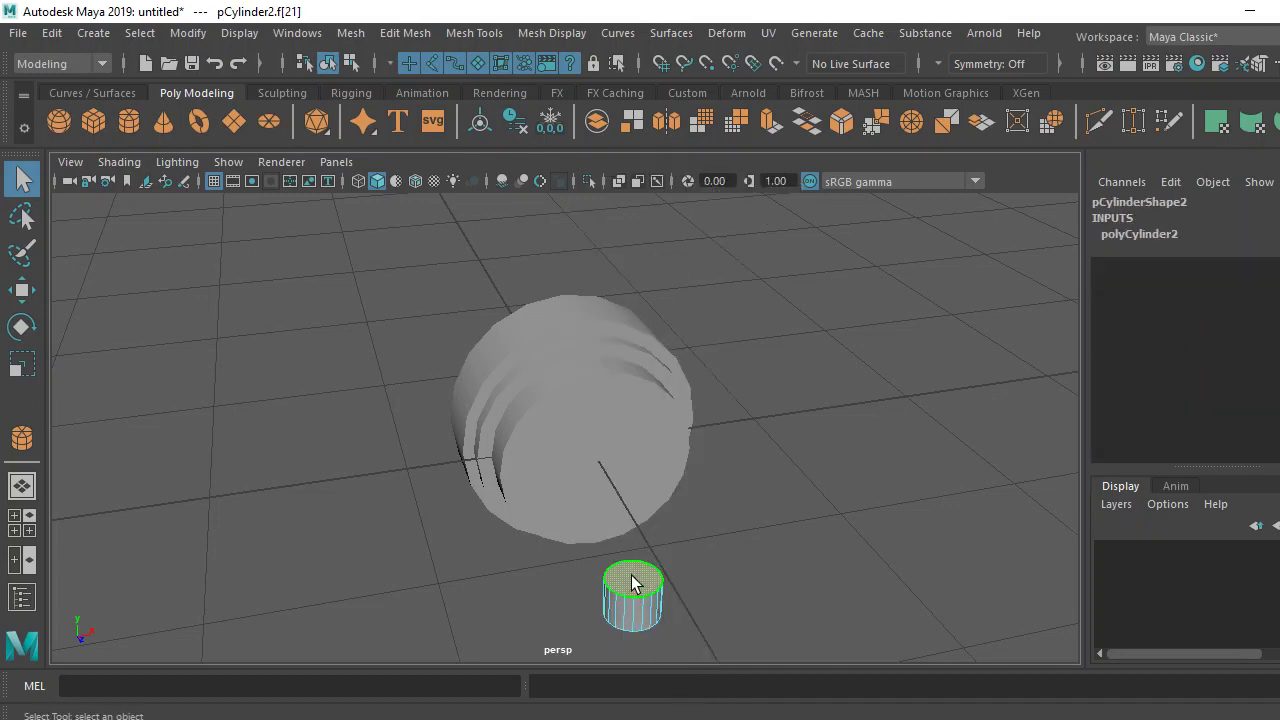
key("Delete")
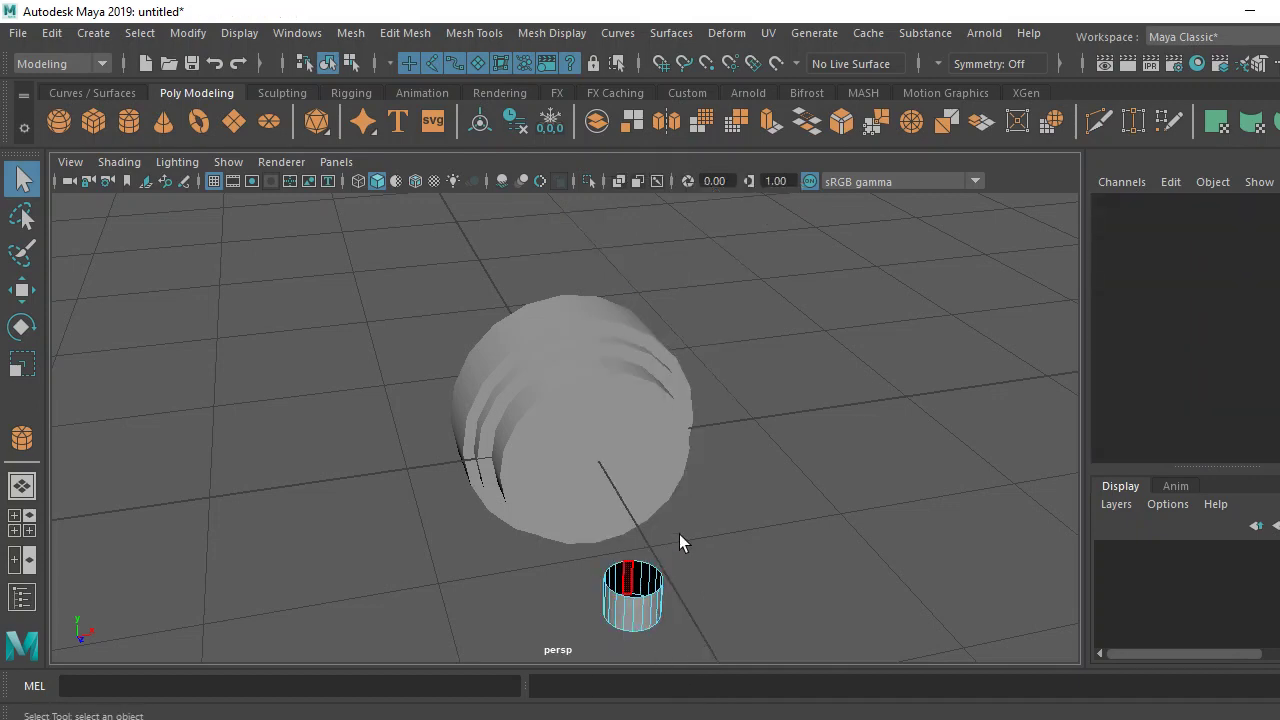
left_click_drag(679, 541, 713, 246, "alt")
left_click(684, 250)
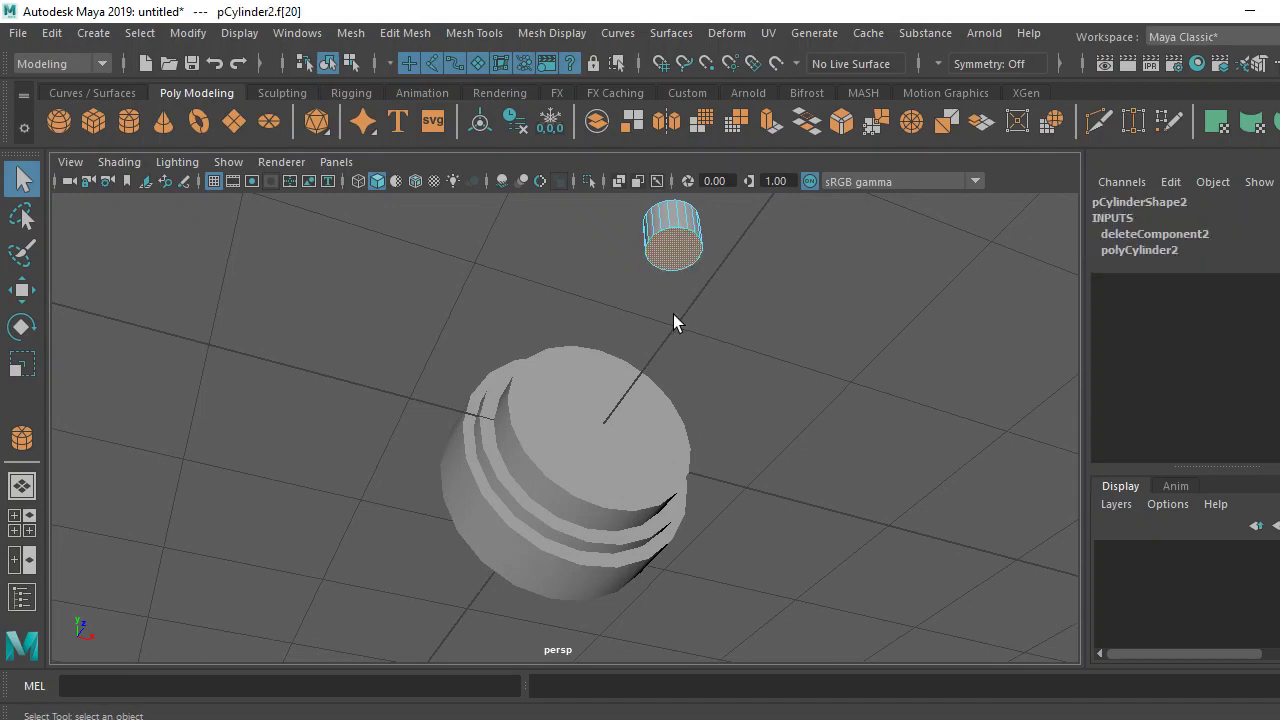
key("Delete")
left_click_drag(690, 340, 713, 440, "alt")
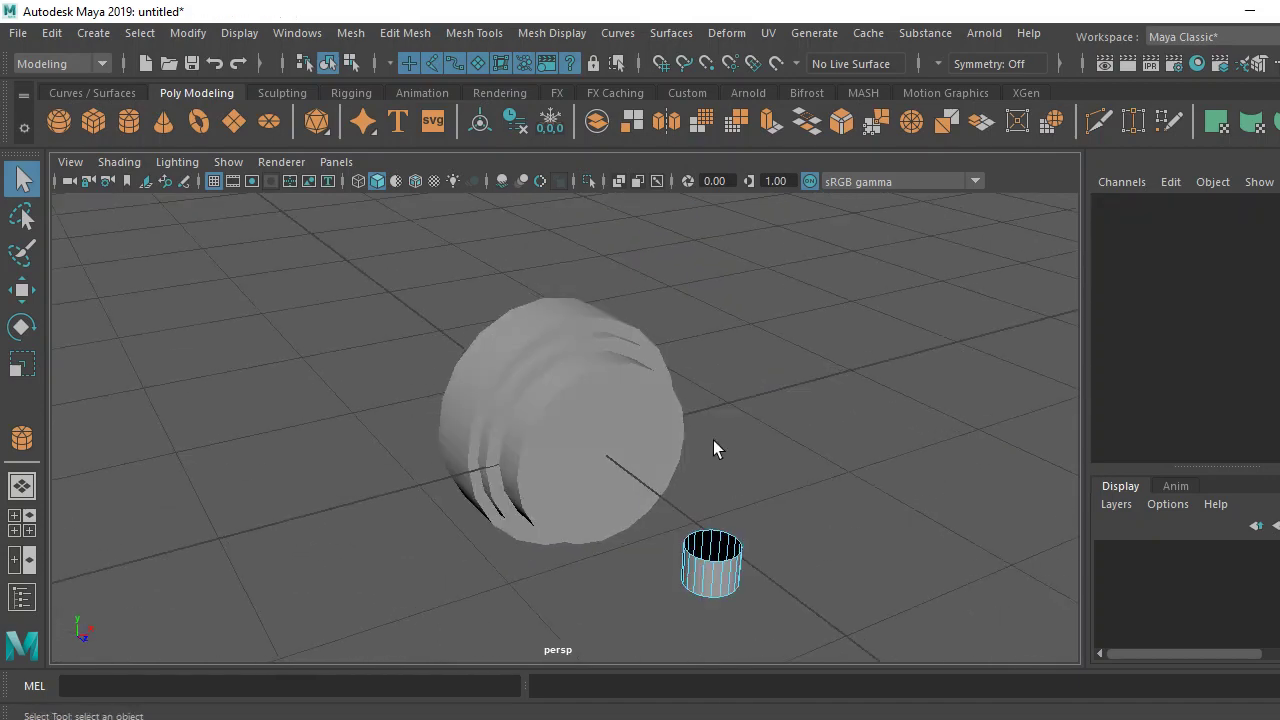
right_click_drag(784, 220, 836, 192)
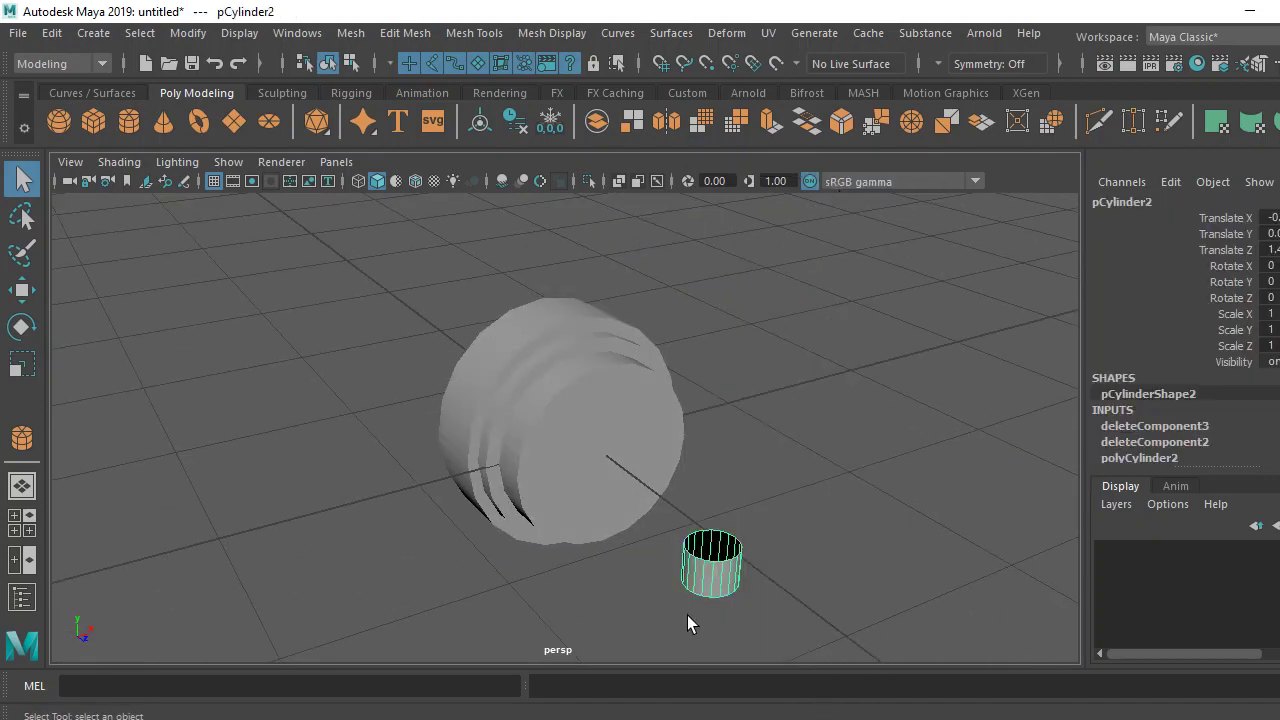
Move the tube up onto the hub, centring it over the hub in the front and side views.
key("e")
key("w")
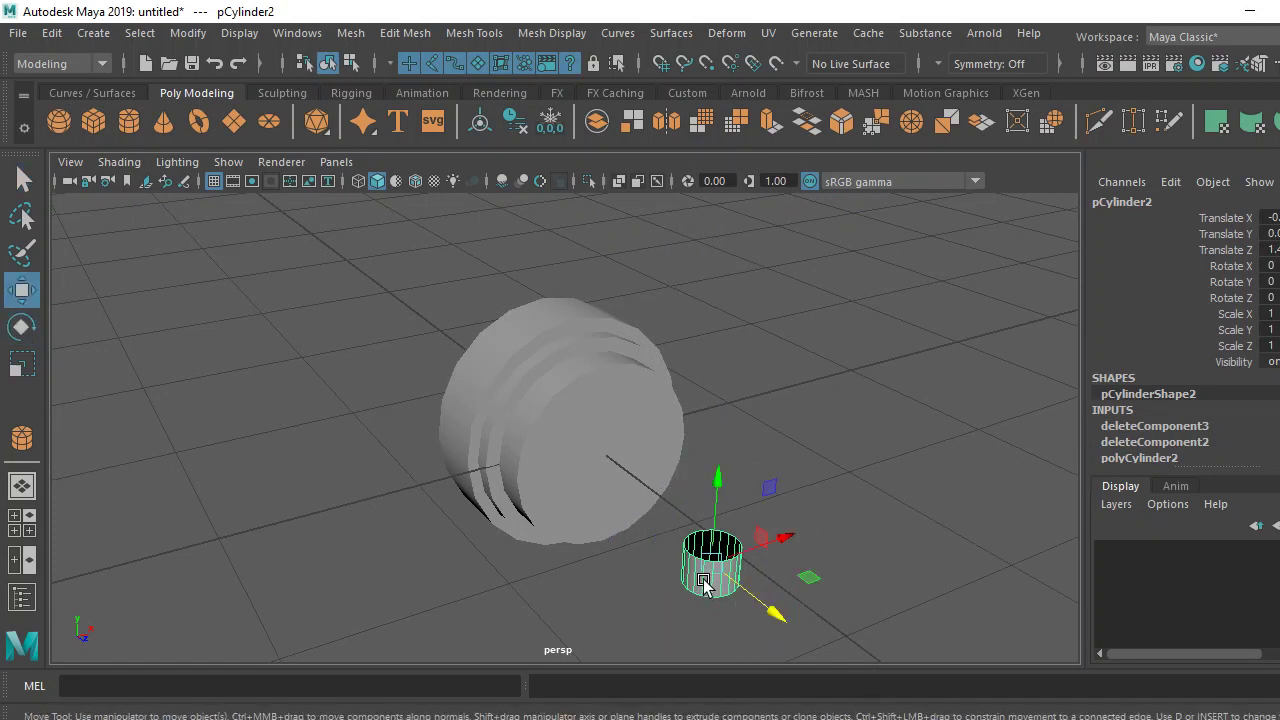
mouse_move(770, 606)
left_mouse_down()
mouse_move(528, 363)
mouse_move(543, 212)
left_mouse_up()
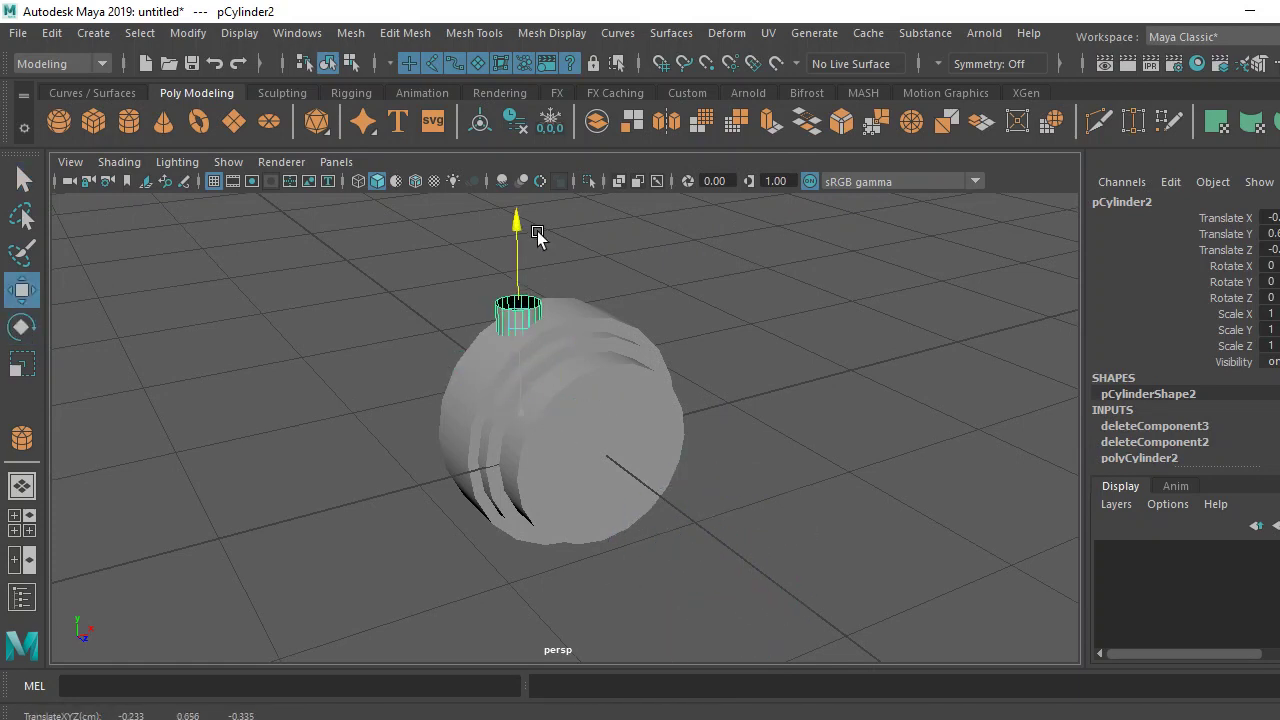
key("space")
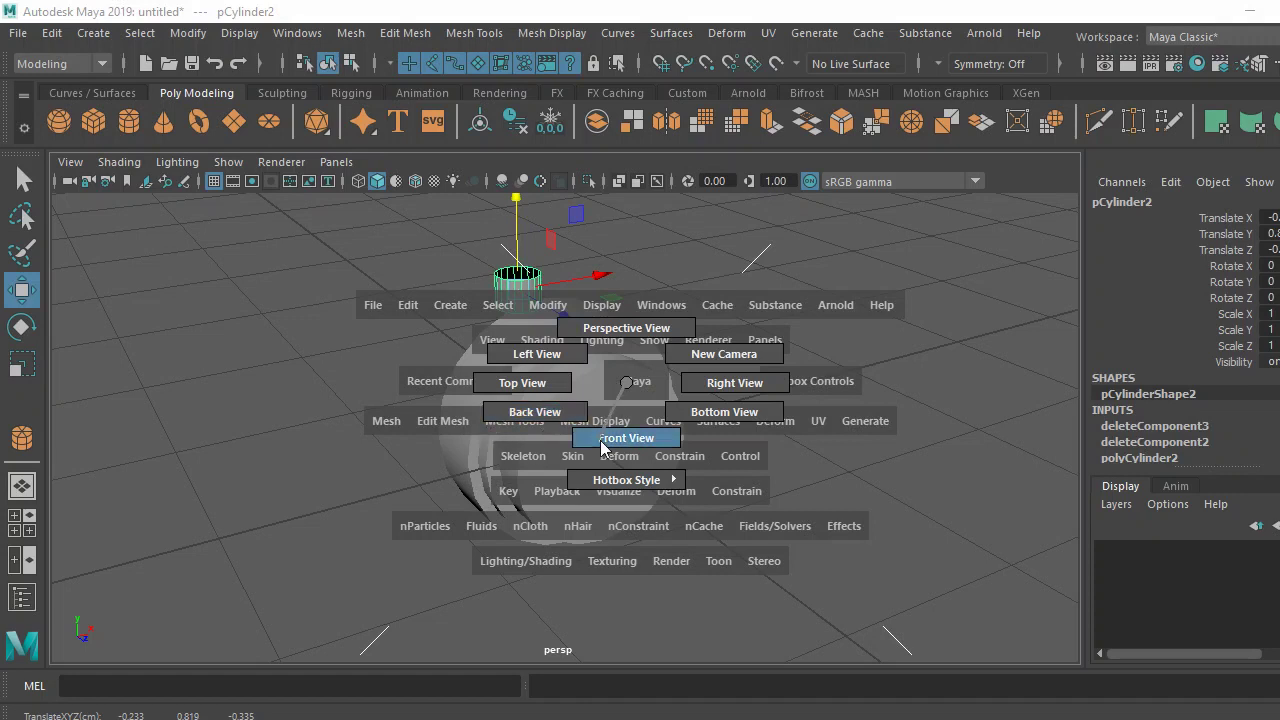
left_click_drag(638, 382, 623, 437)
left_click_drag(606, 536, 654, 530)
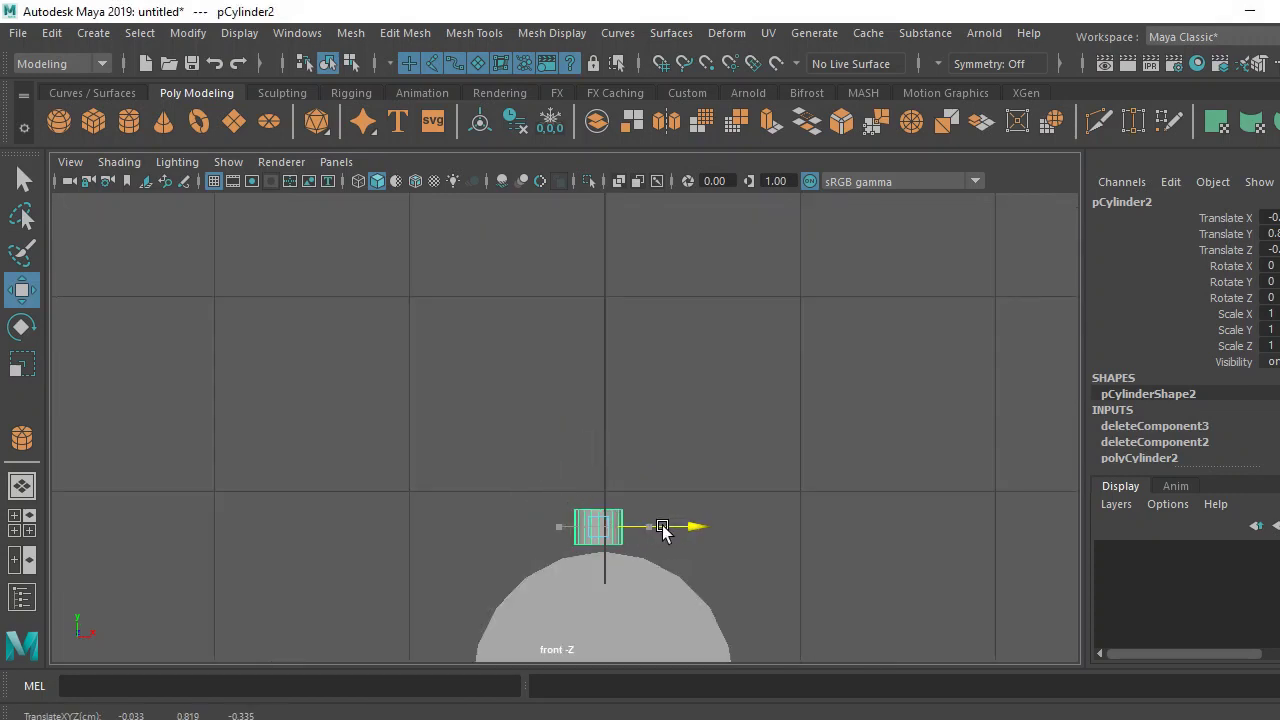
left_click_drag(609, 444, 609, 454)
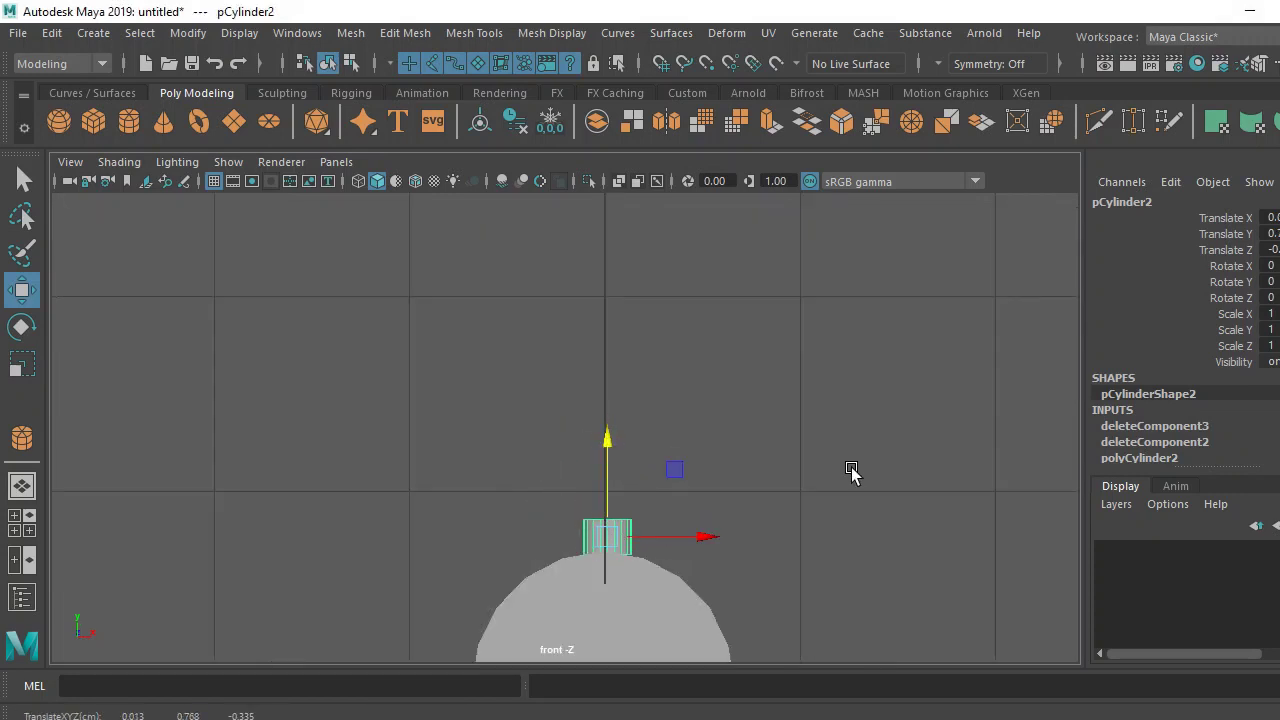
key("space")
left_click_drag(855, 467, 1005, 490)
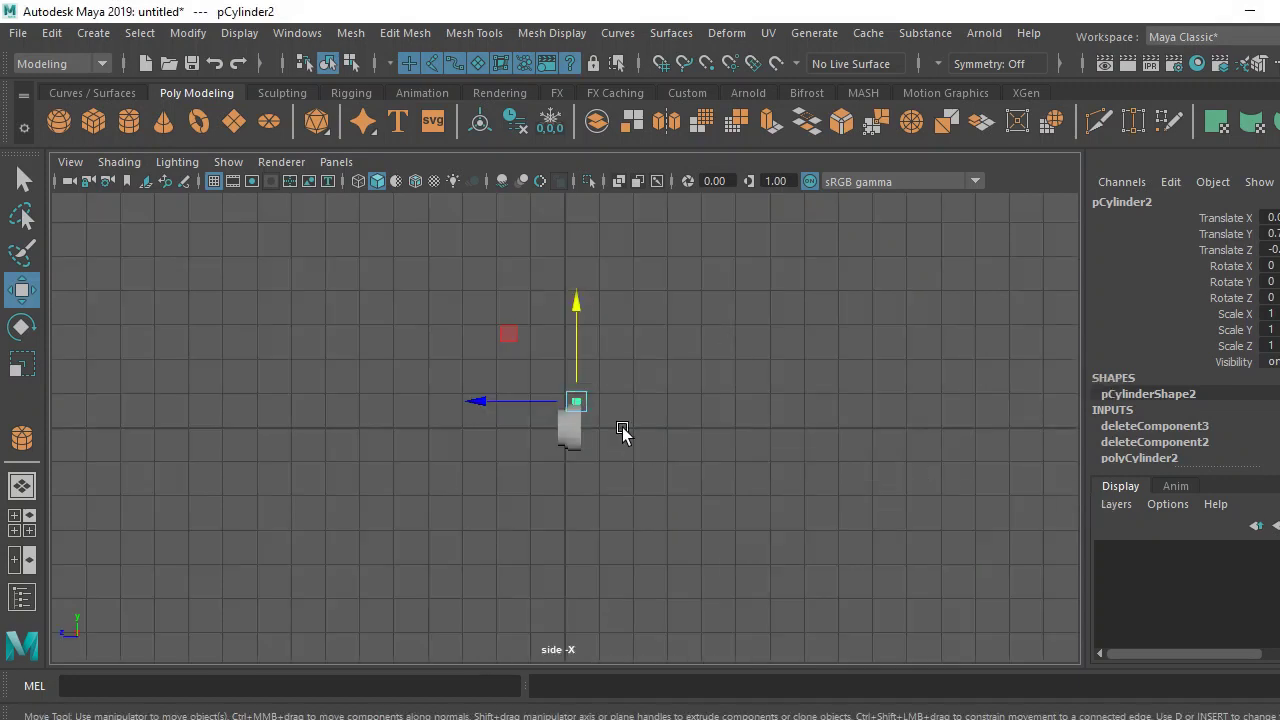
scroll(628, 417, "up", 2)
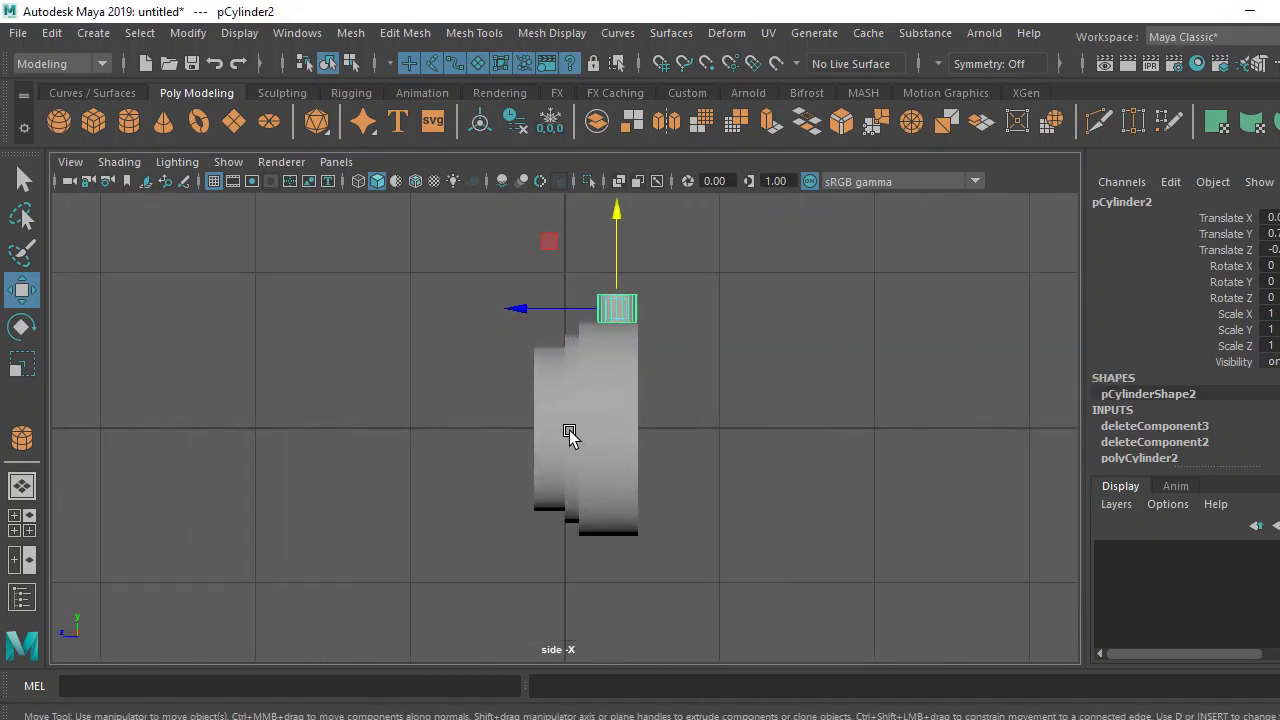
middle_click_drag(569, 434, 587, 527, "alt")
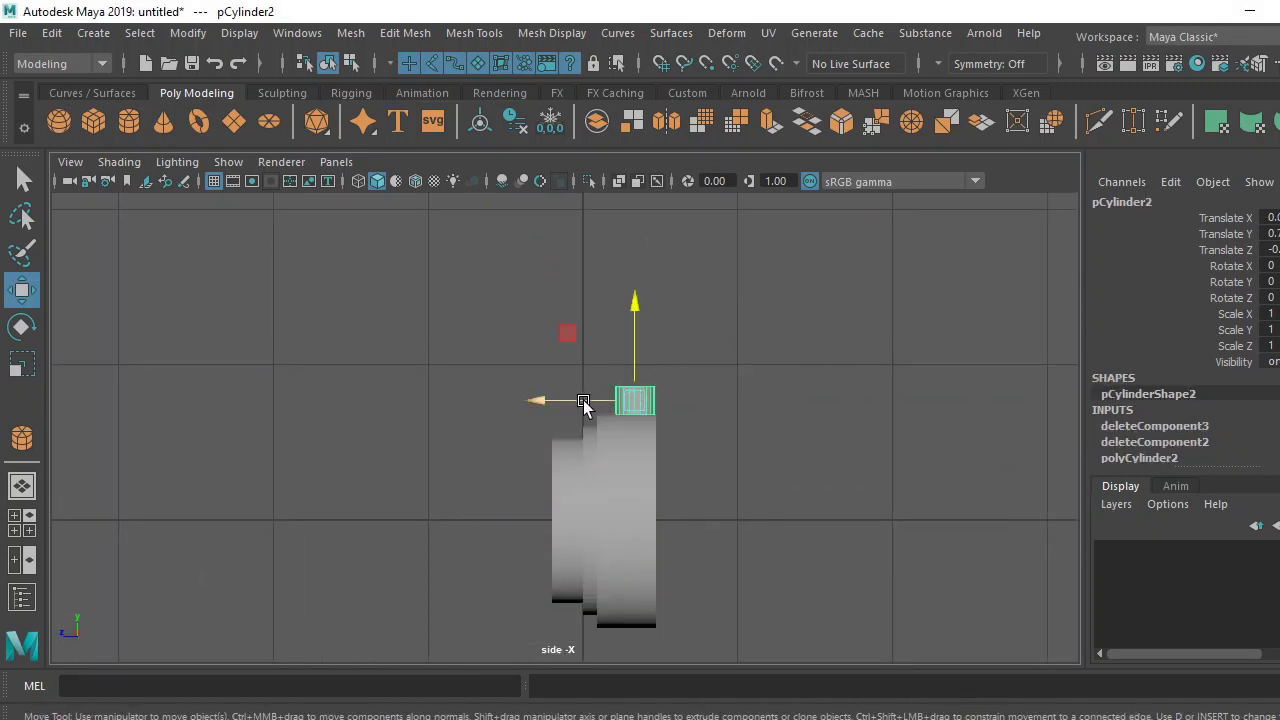
mouse_move(584, 405)
left_mouse_down()
mouse_move(562, 398)
mouse_move(561, 330)
left_mouse_up()
View the tube straight from the front and put it in edge mode.
key("space")
key("space")
left_click_drag(585, 405, 566, 451)
scroll(663, 531, "up", 2)
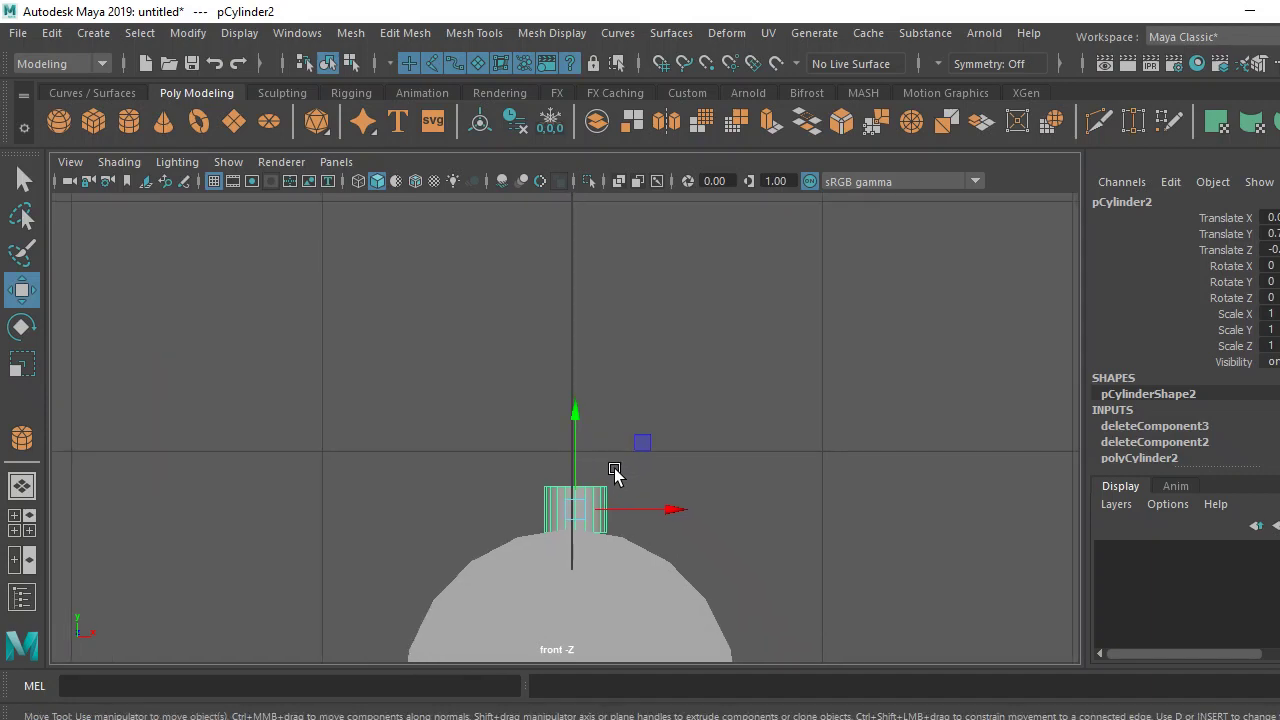
right_click(594, 514)
right_click_drag(566, 294, 593, 167)
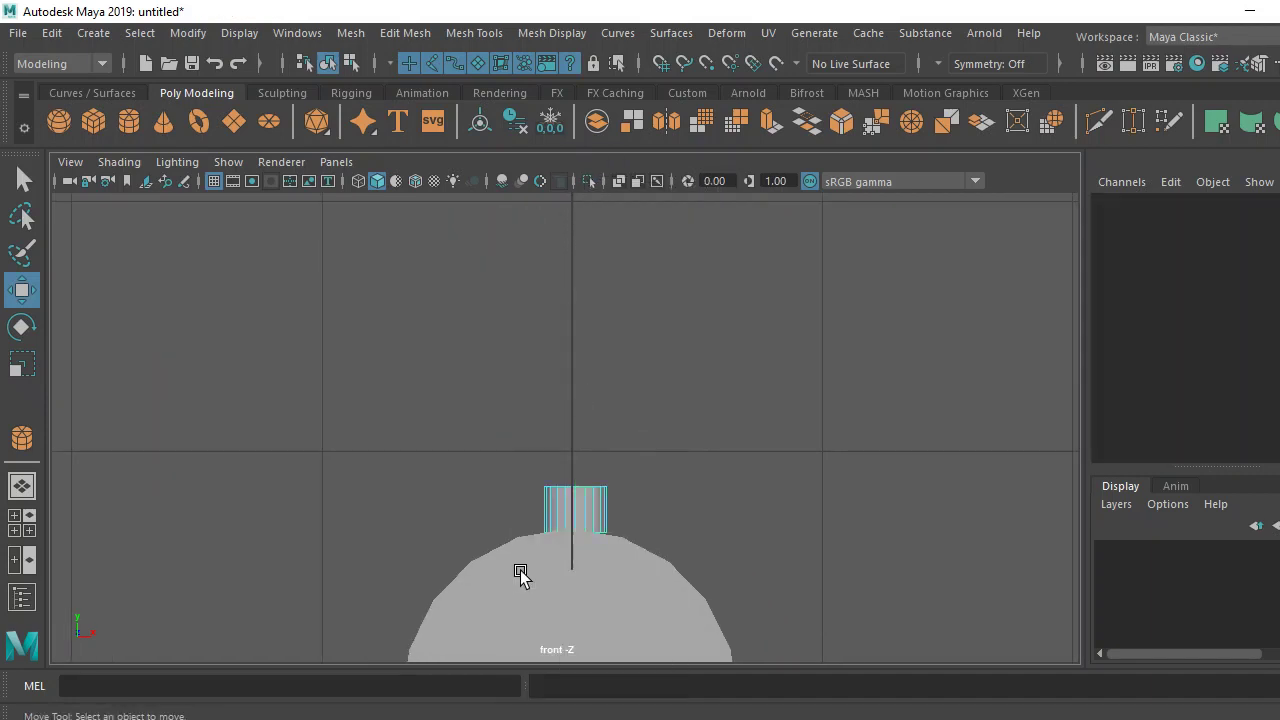
Extrude the tube's top edge loop and scale it slightly inward to narrow it.
double_click(587, 514)
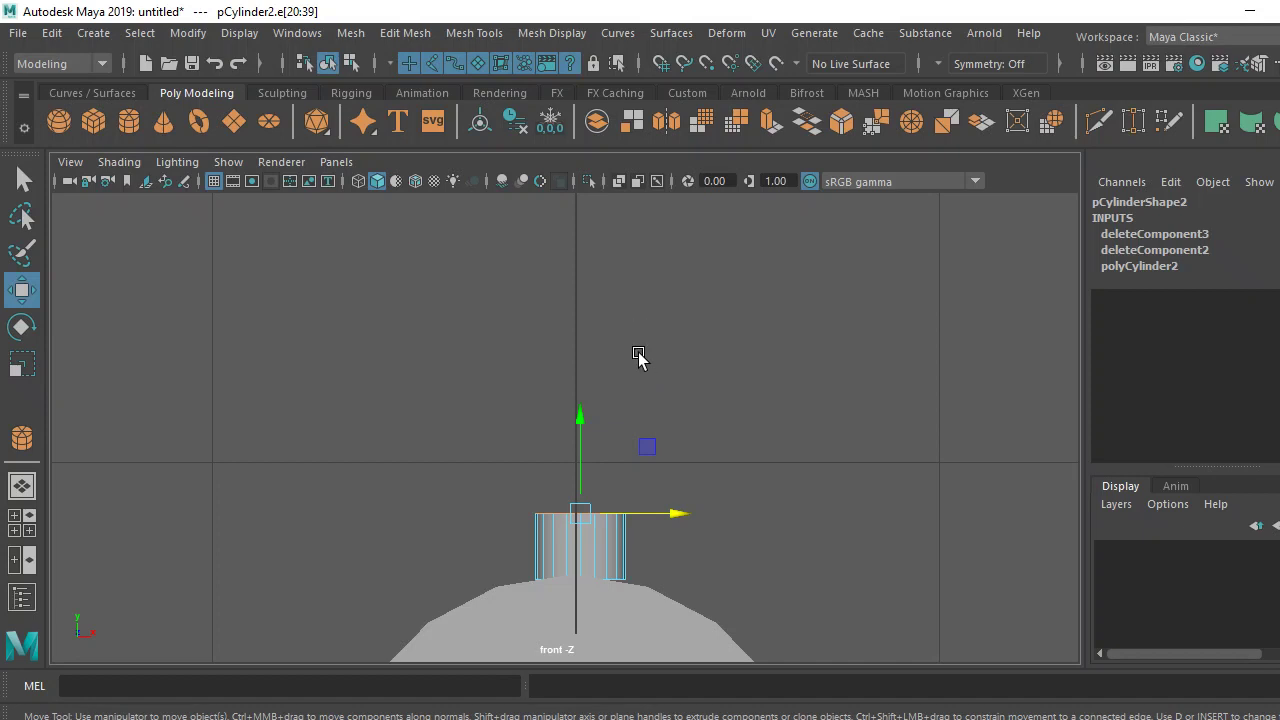
left_click(769, 127)
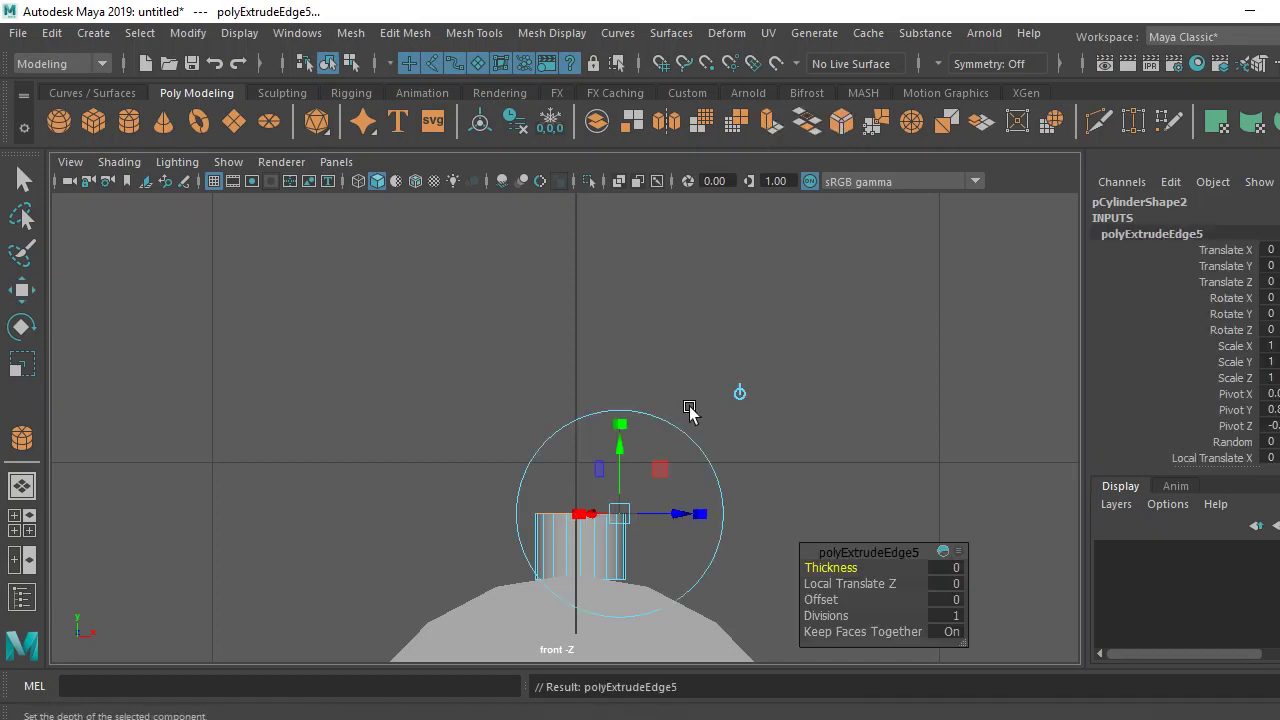
left_click_drag(619, 457, 620, 444)
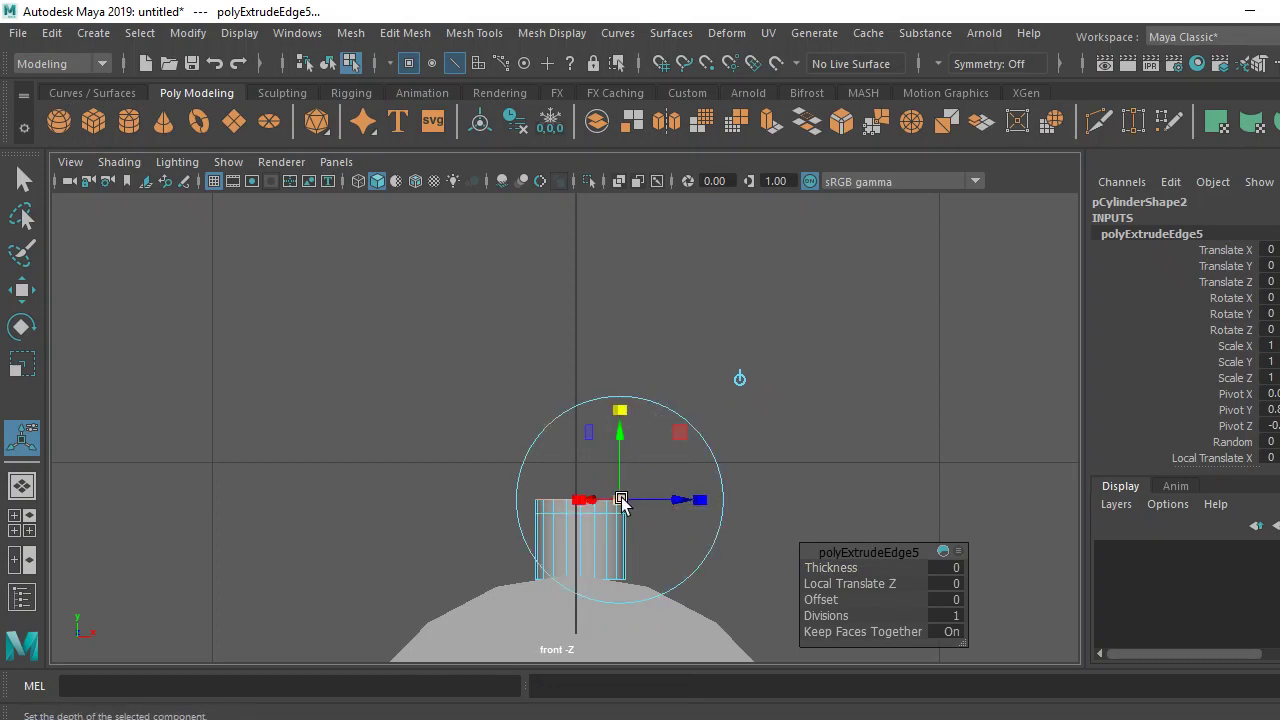
left_click_drag(621, 500, 619, 500)
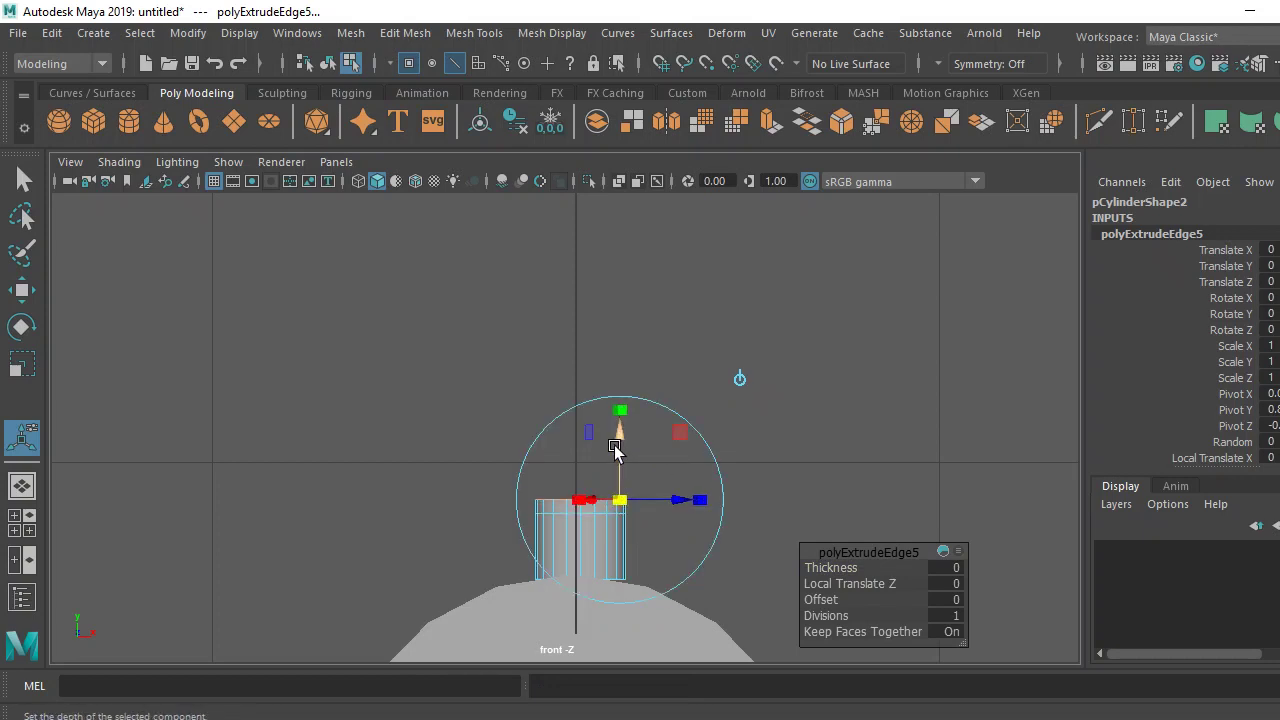
left_click(620, 416)
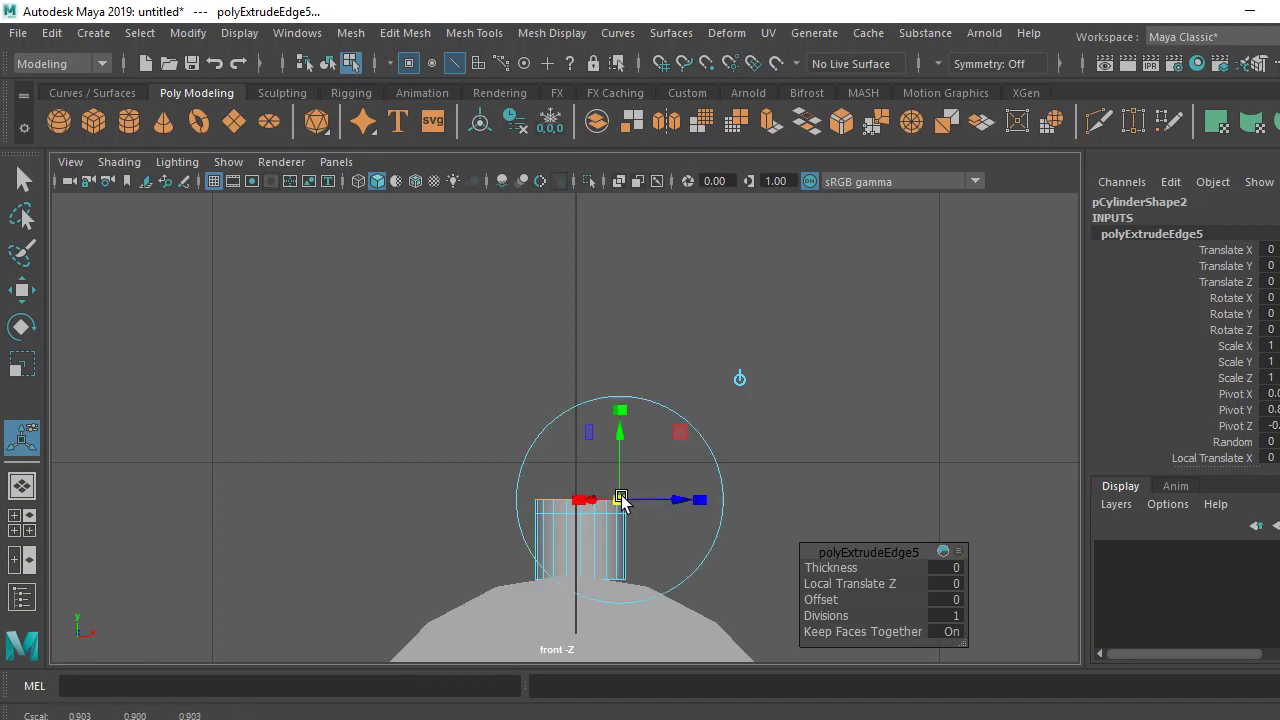
left_click(739, 379)
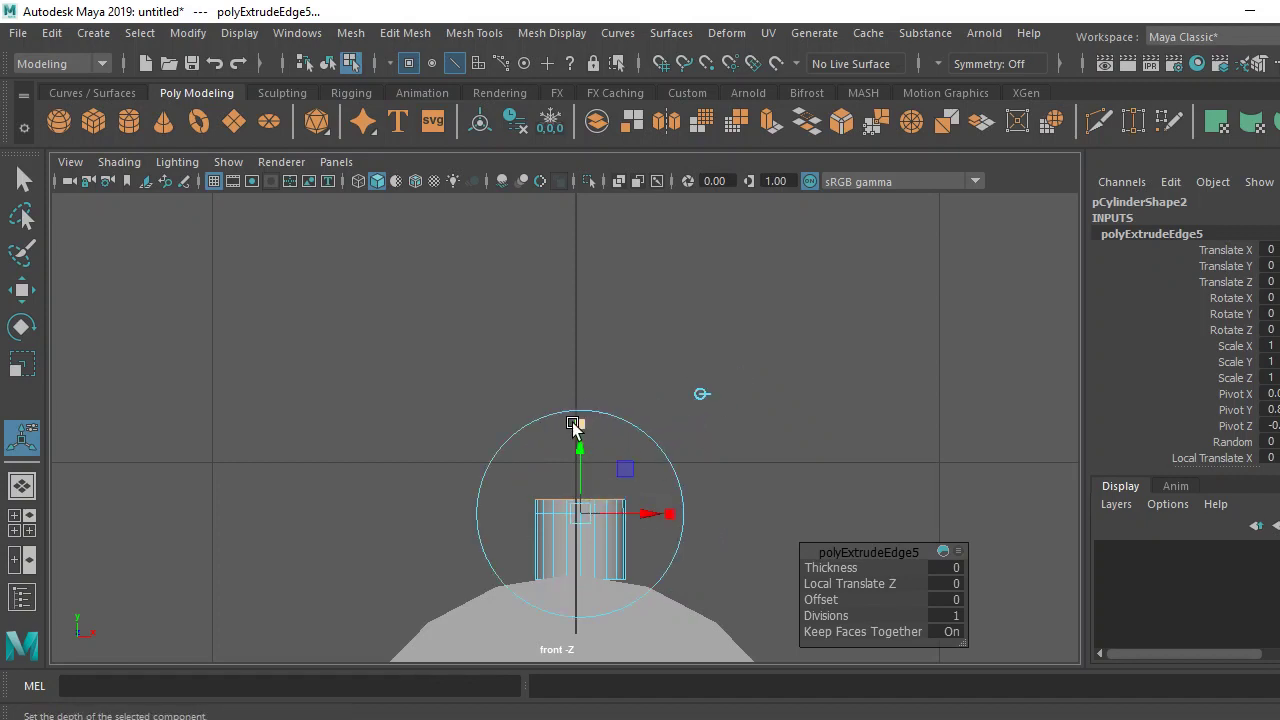
left_click_drag(583, 514, 573, 517)
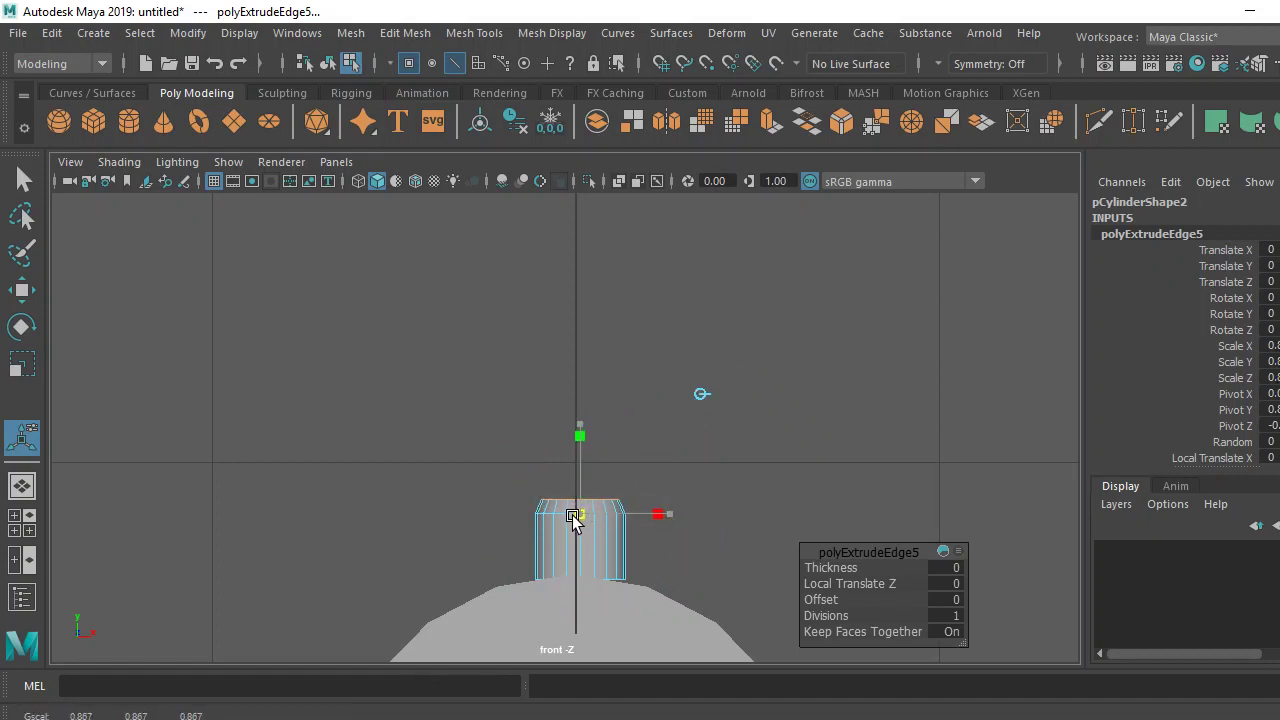
Extrude the top ring again, raise it along Y and widen it so the neck flares out.
left_click(771, 127)
left_click(734, 379)
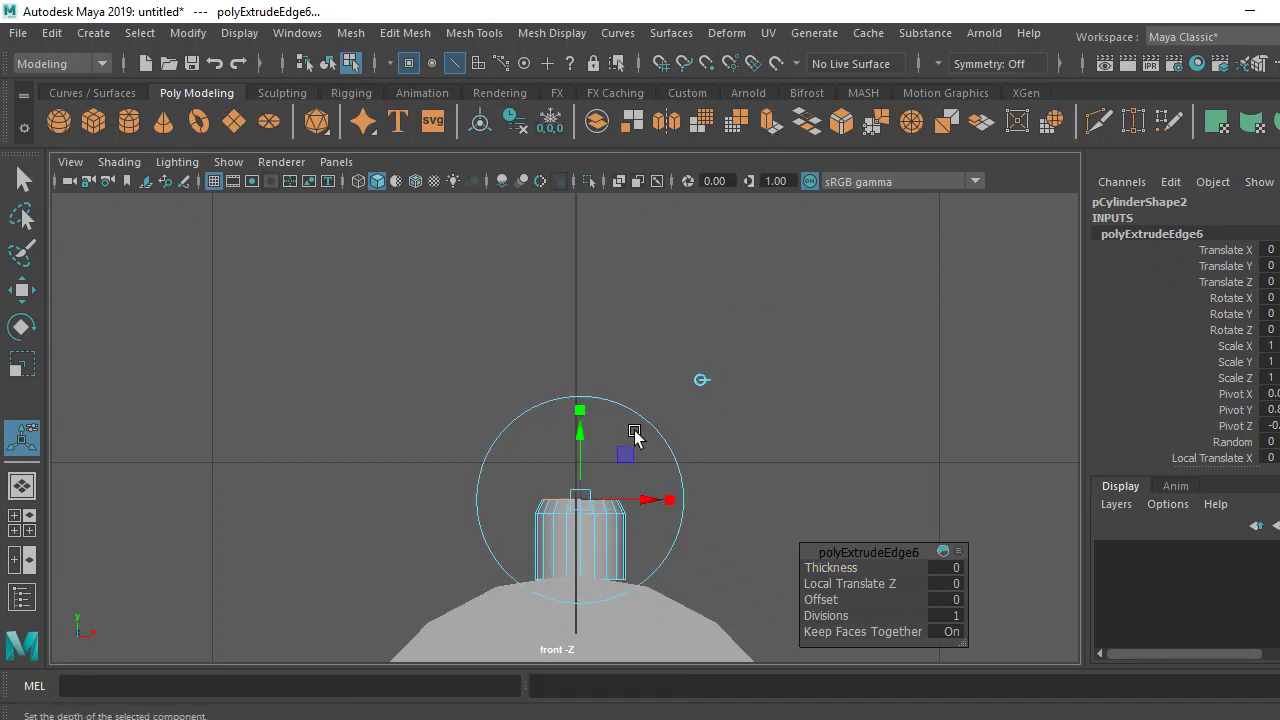
left_click_drag(573, 437, 580, 405)
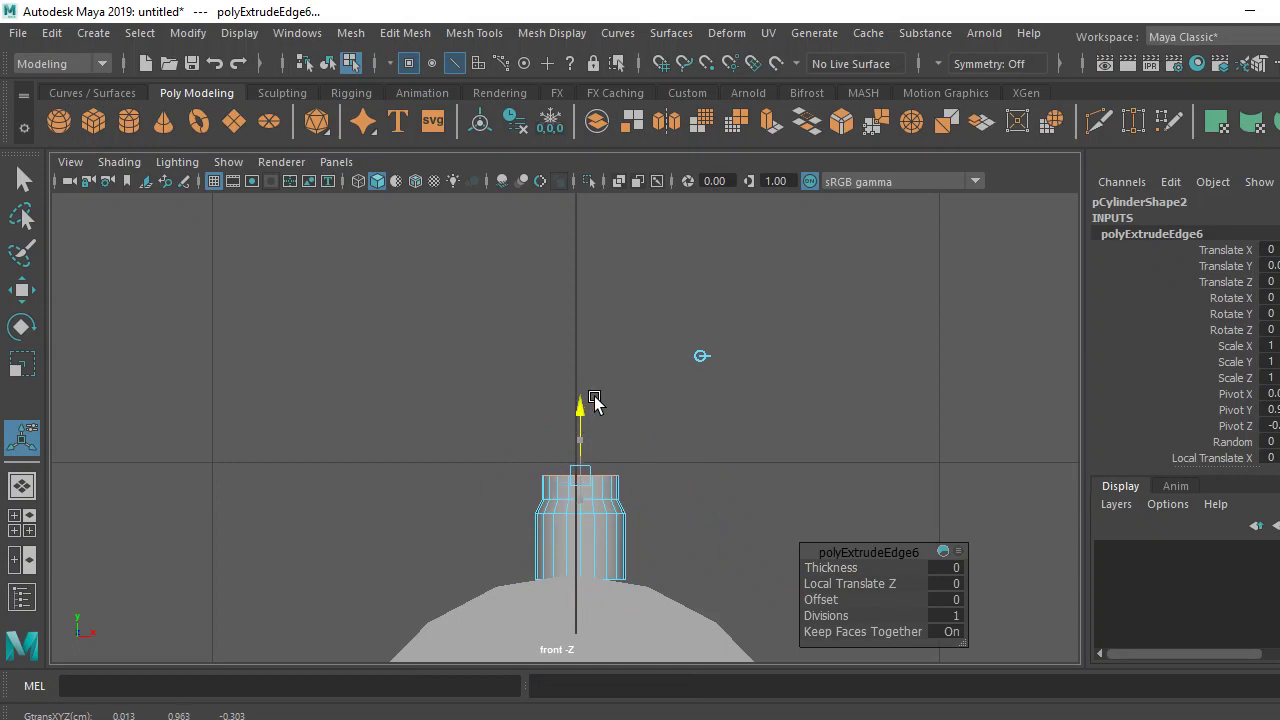
left_click(579, 374)
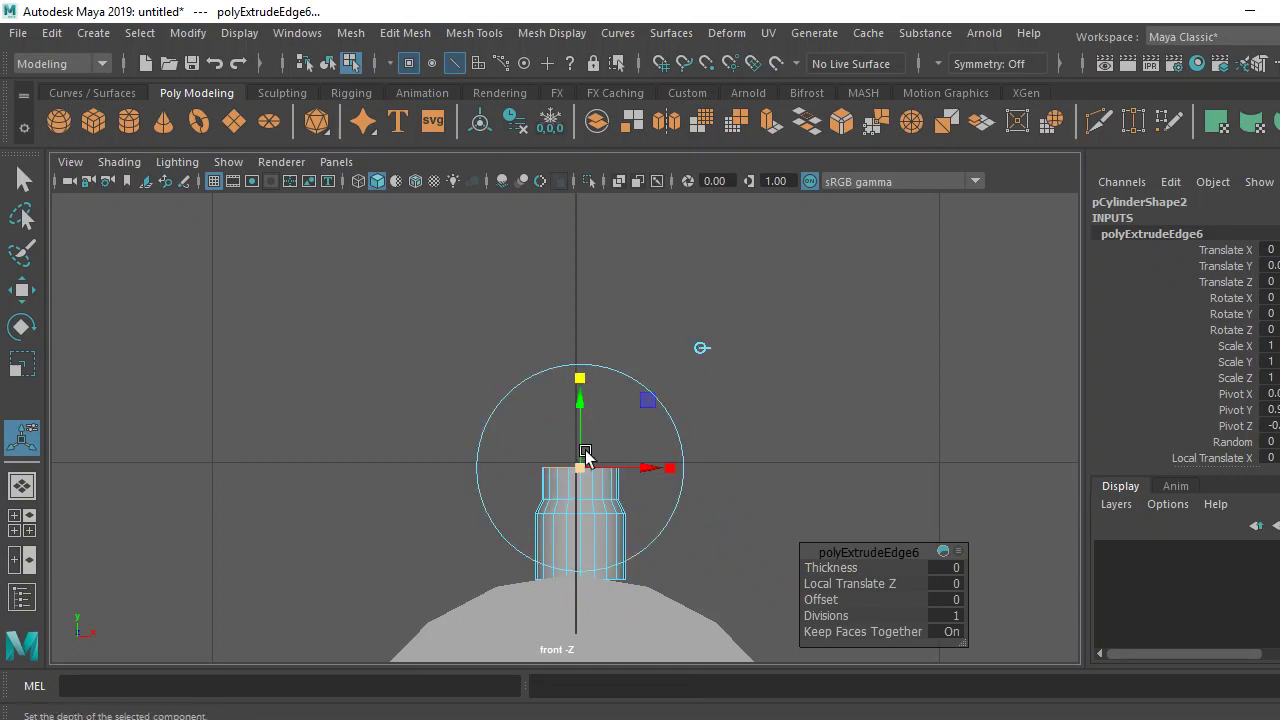
left_click_drag(584, 474, 576, 470)
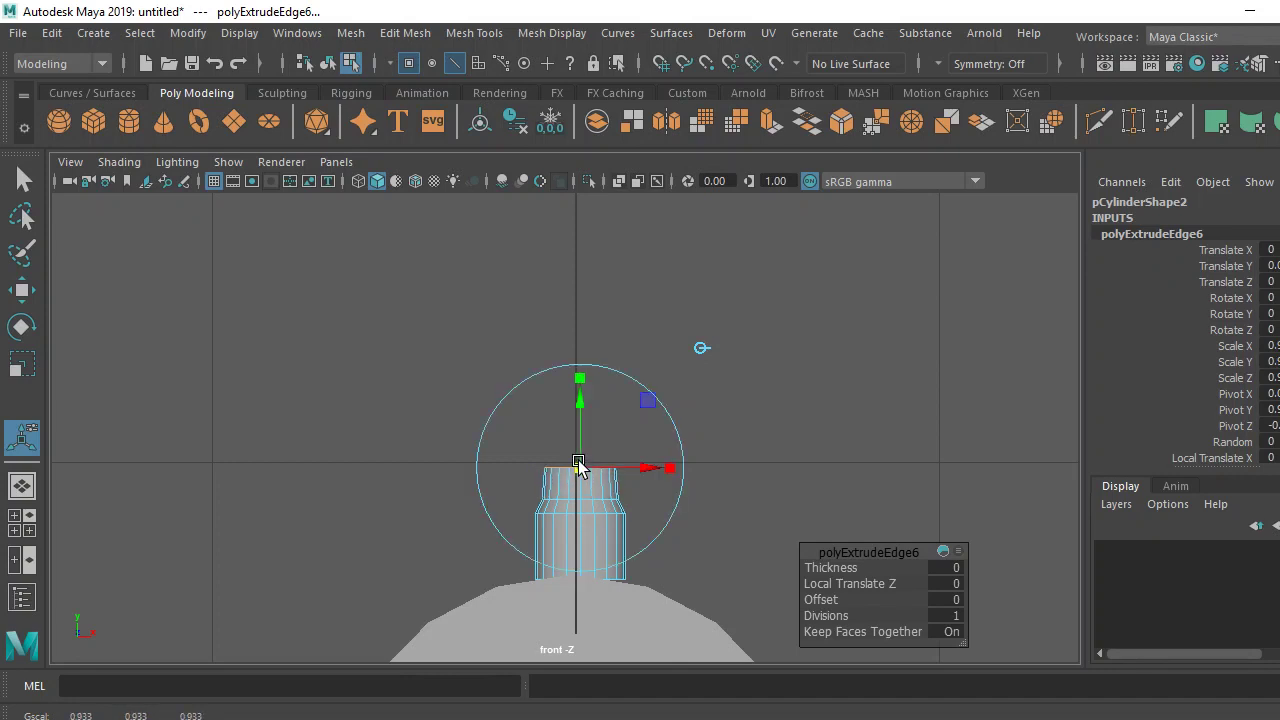
left_click(770, 128)
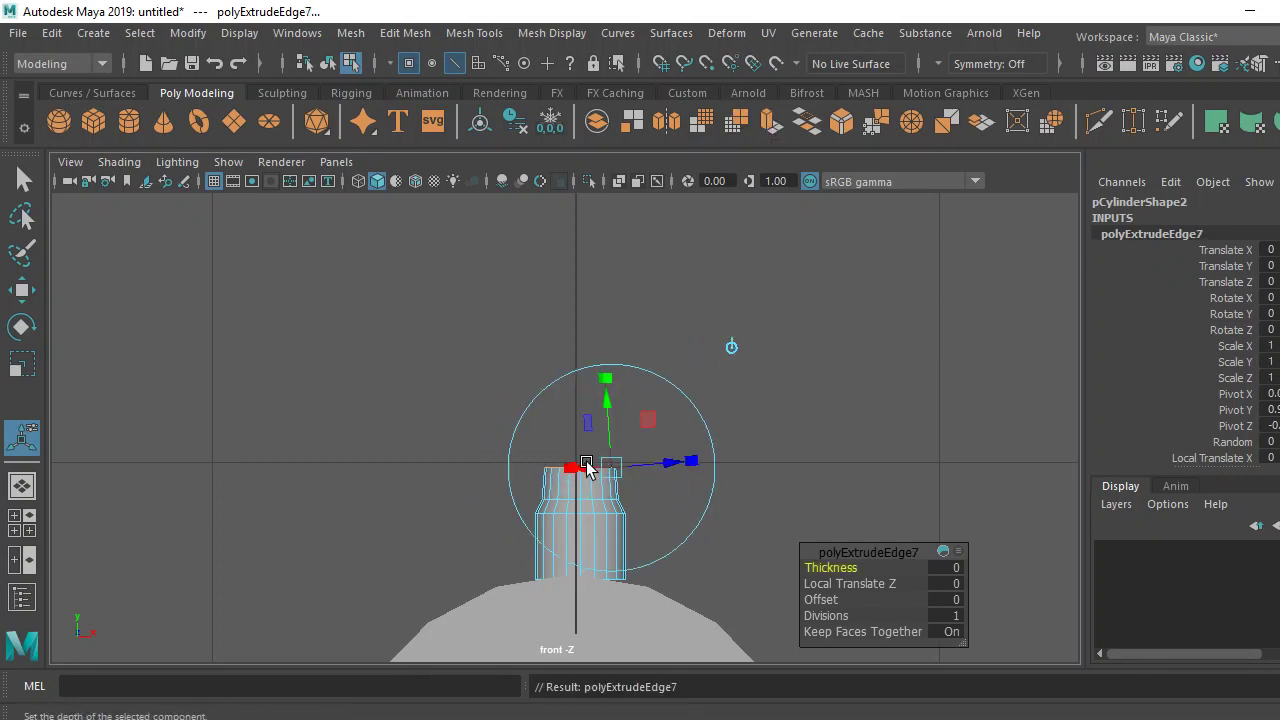
Widen the newest ring, then extrude a long shaft upward and taper its top to 0.75.
left_click(581, 379)
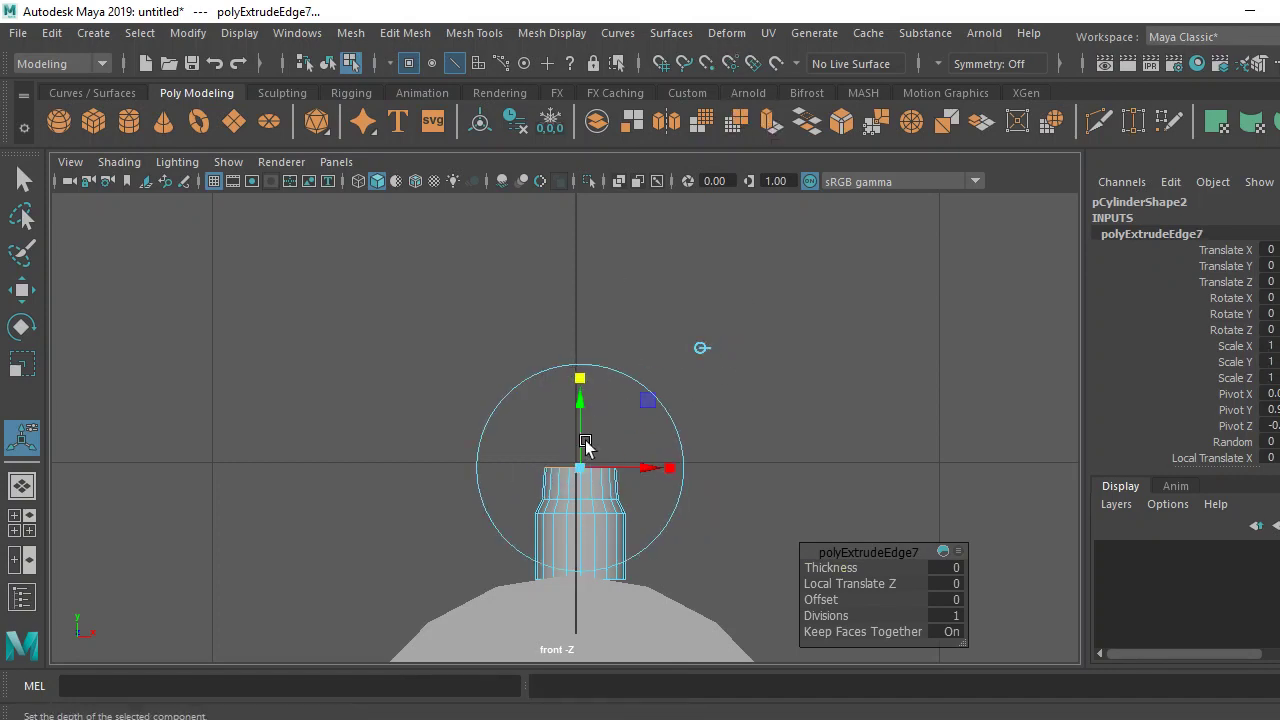
mouse_move(578, 467)
left_mouse_down()
mouse_move(582, 390)
mouse_move(591, 458)
left_mouse_up()
left_click(588, 363)
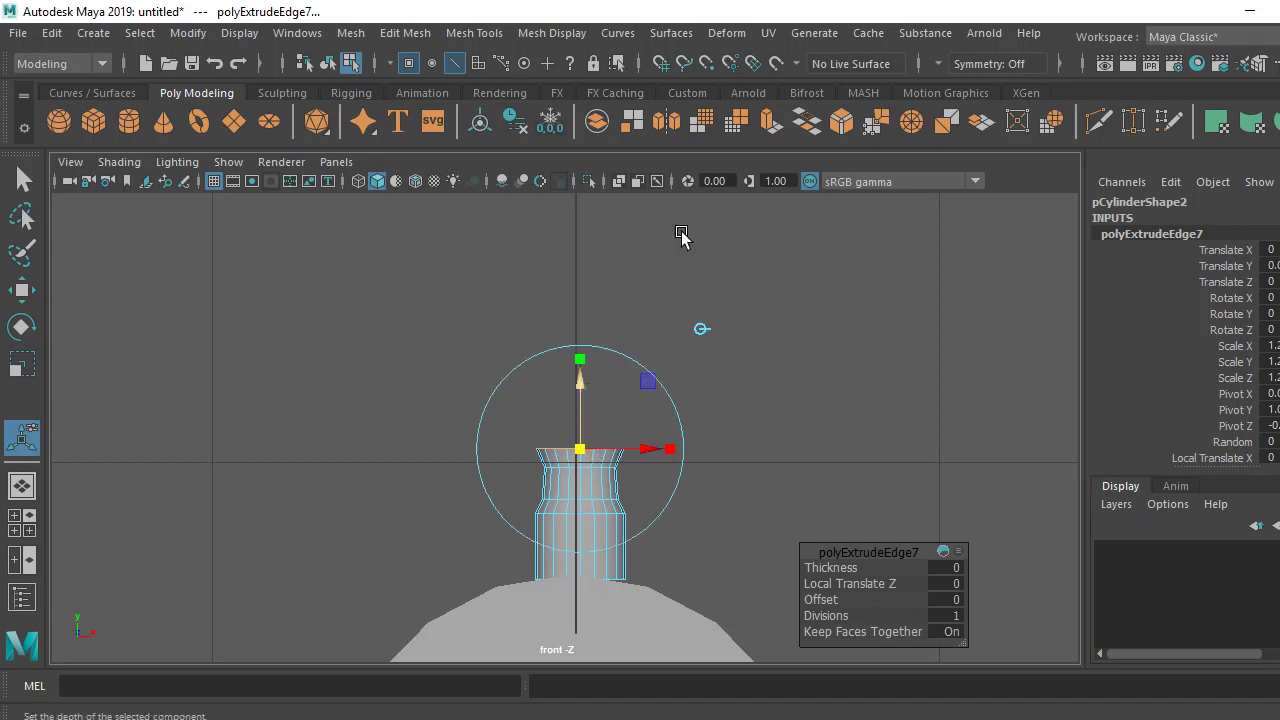
left_click(769, 122)
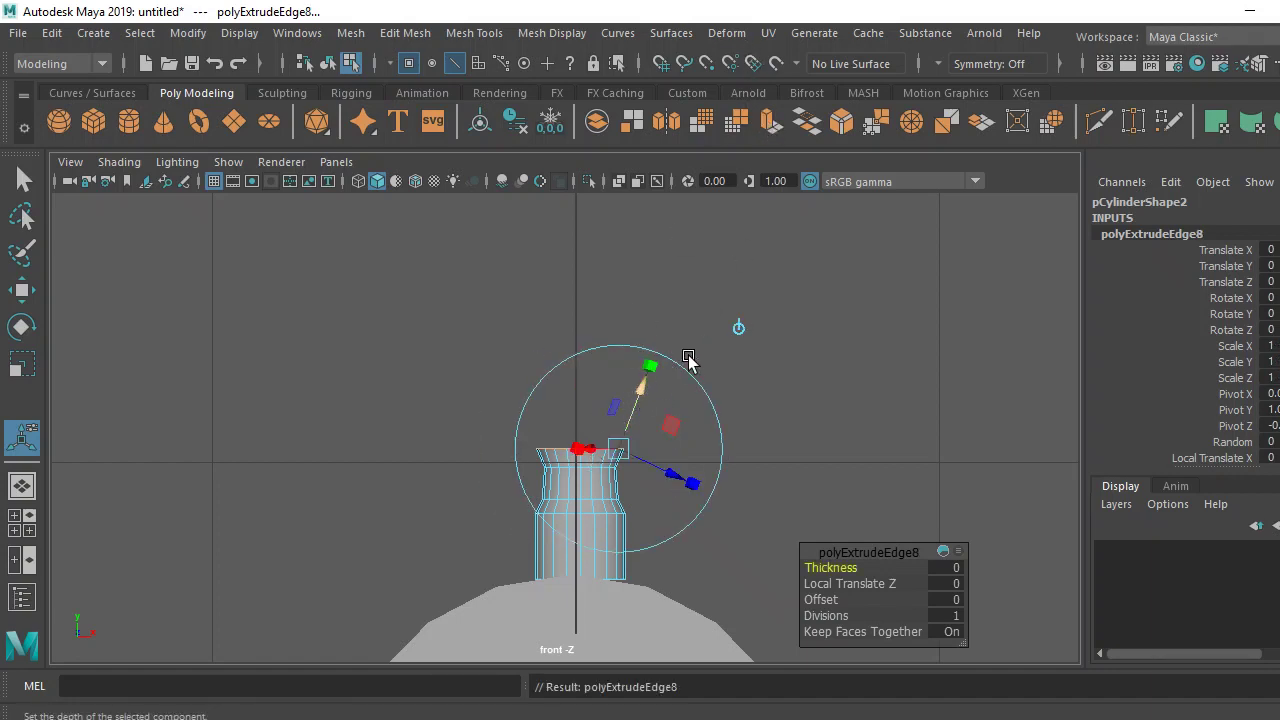
left_click(738, 328)
left_click_drag(577, 381, 585, 350)
left_click_drag(584, 241, 617, 60)
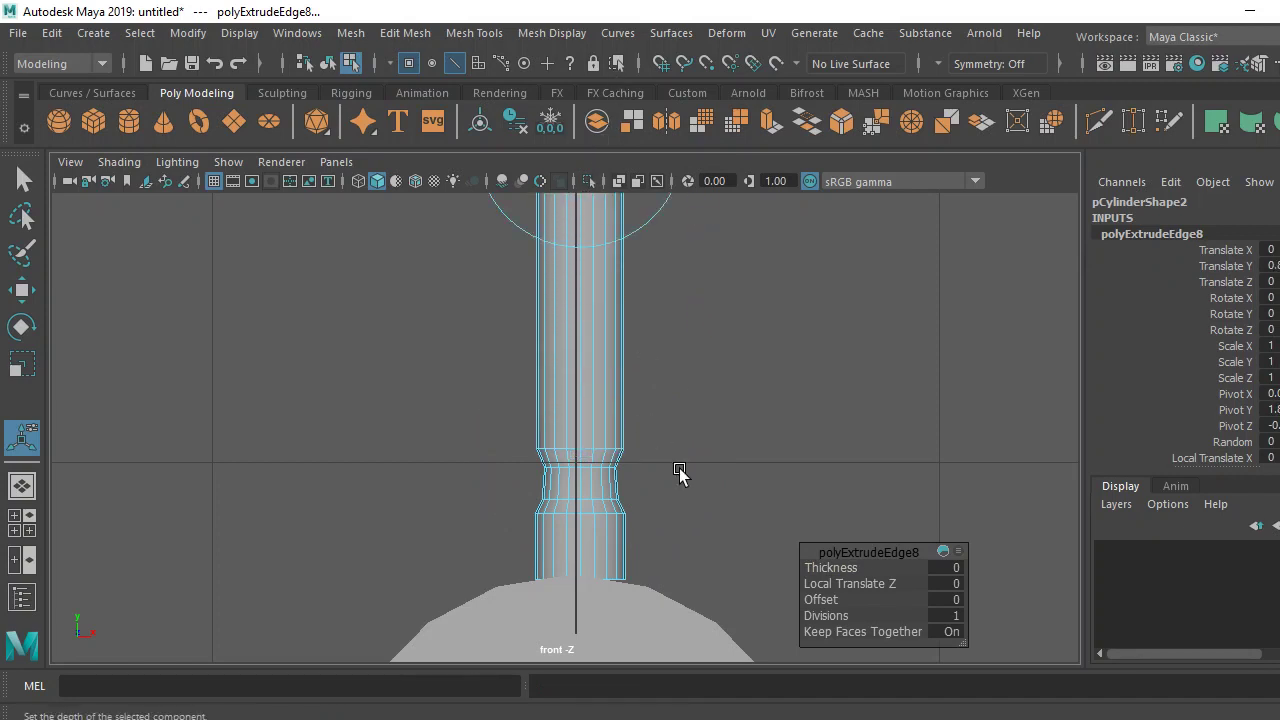
mouse_move(679, 473)
middle_mouse_down("alt")
mouse_move(689, 491)
mouse_move(646, 457)
middle_mouse_up("alt")
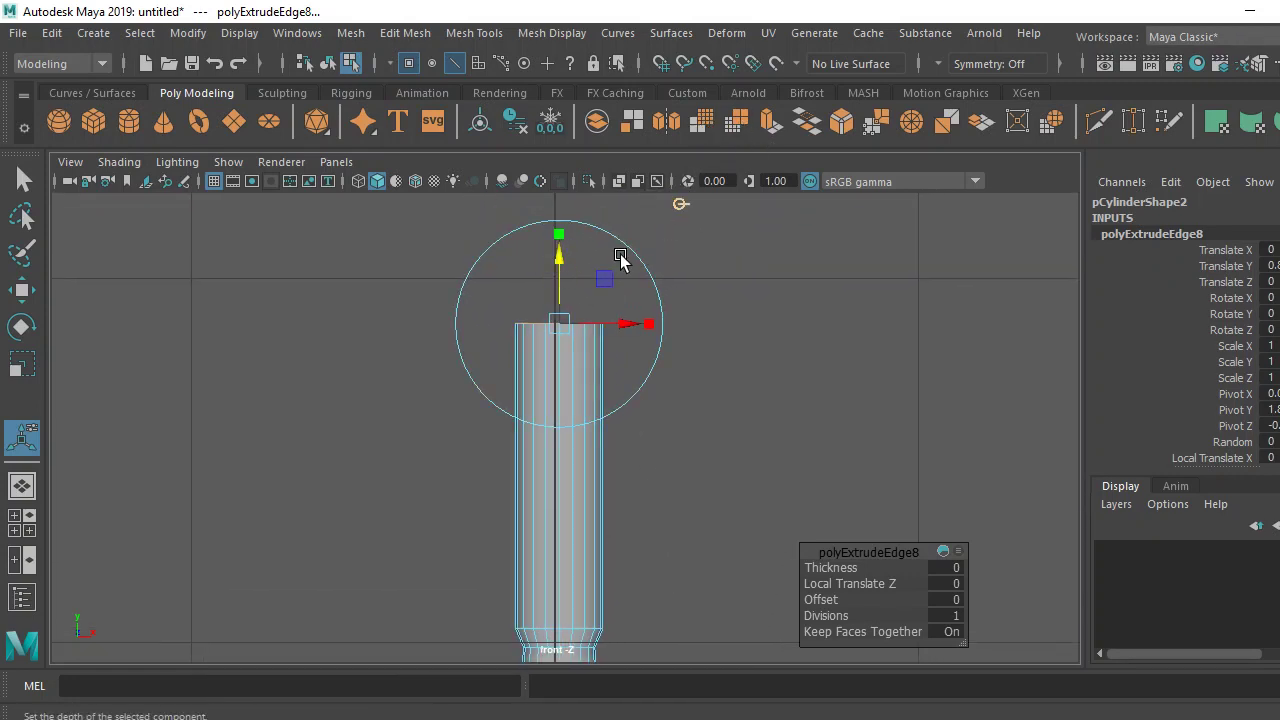
left_click_drag(566, 330, 537, 330)
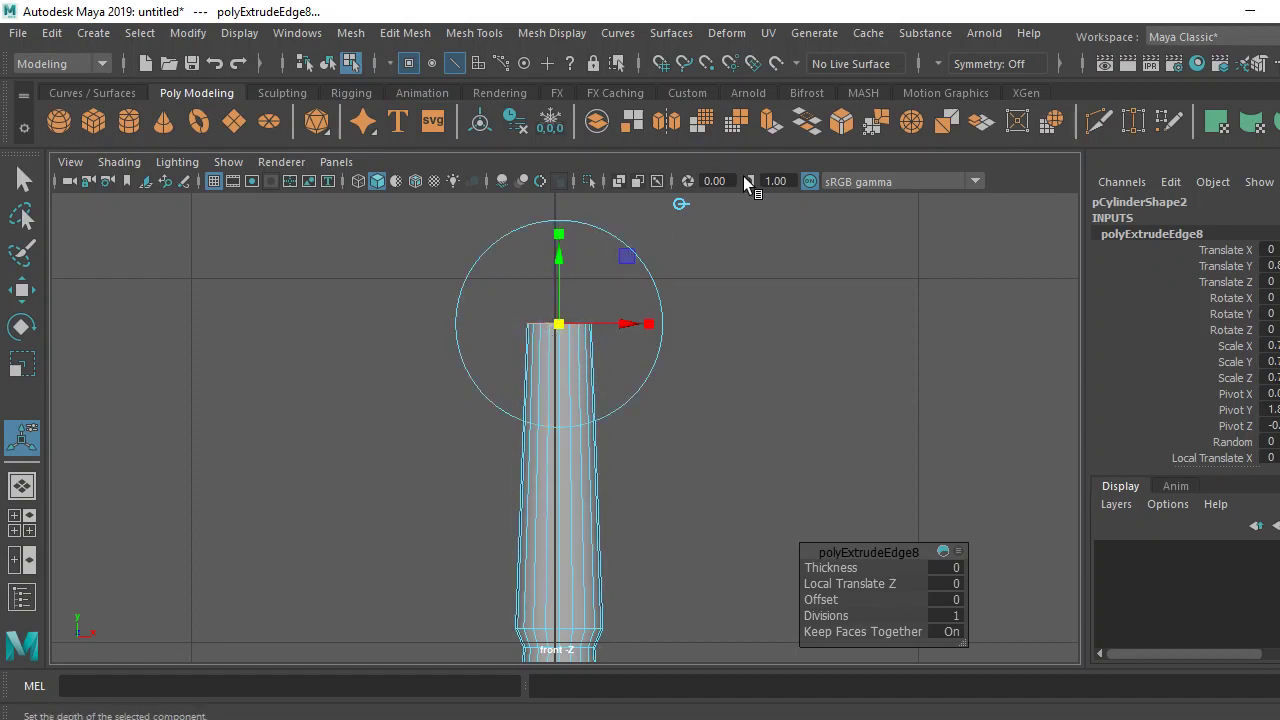
Extrude a short section above the shaft and narrow its tip ring to 0.833.
left_click(755, 121)
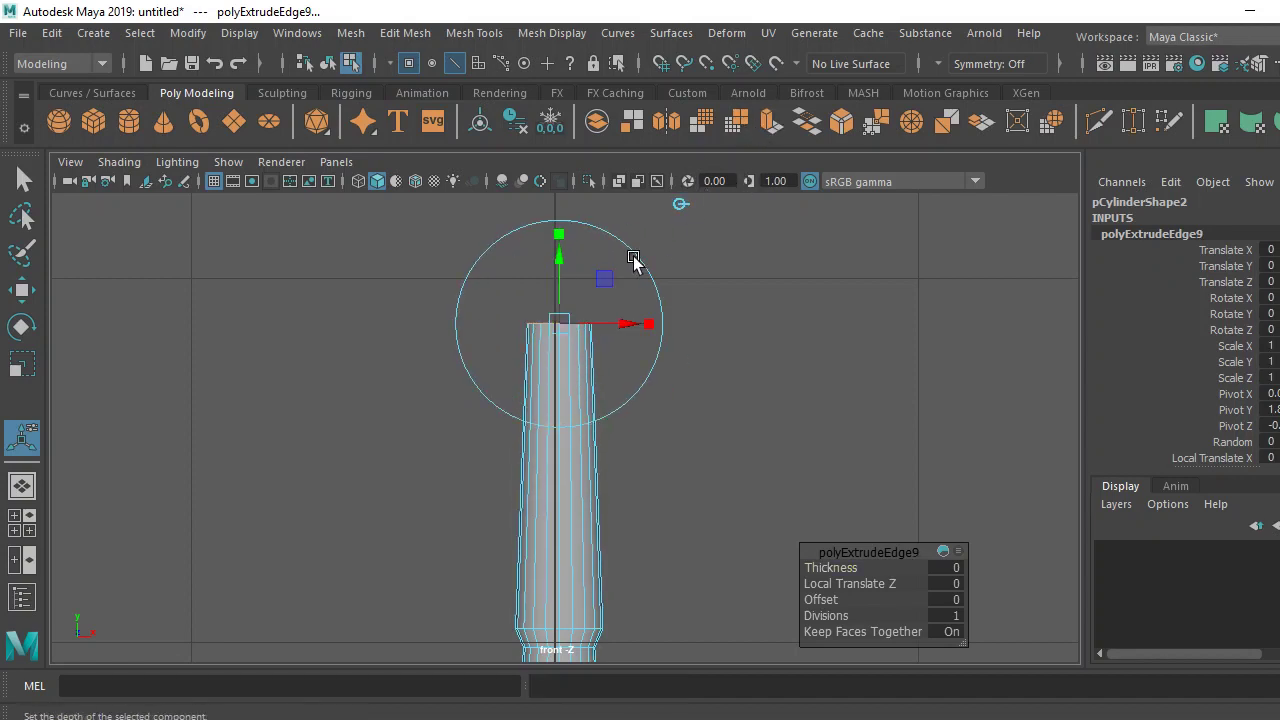
left_click_drag(559, 272, 558, 254)
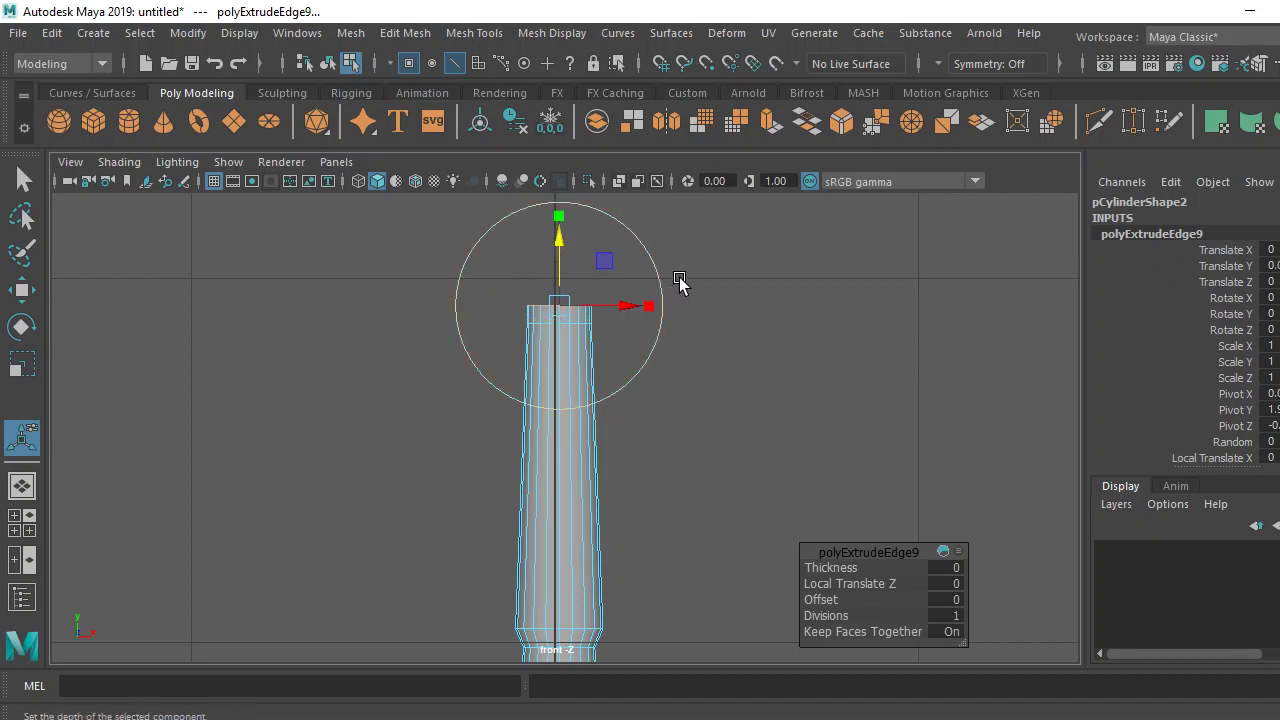
middle_click_drag(679, 283, 677, 298, "alt")
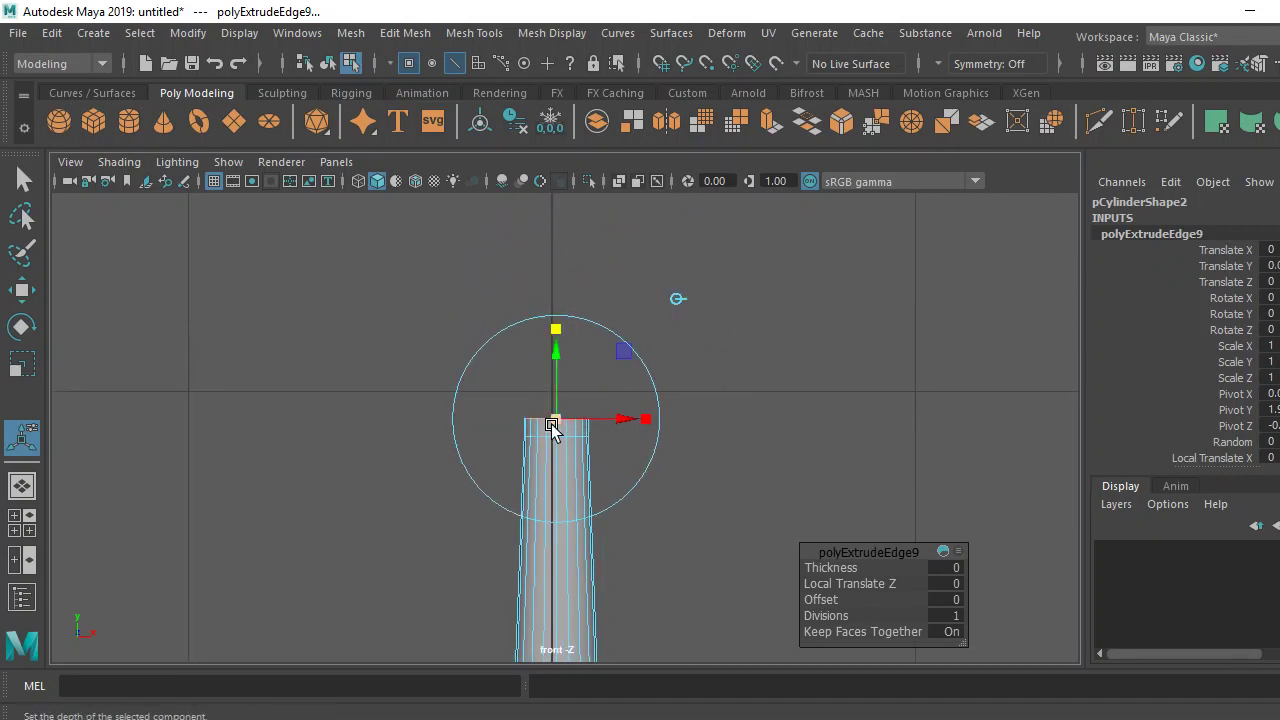
left_click_drag(555, 419, 546, 418)
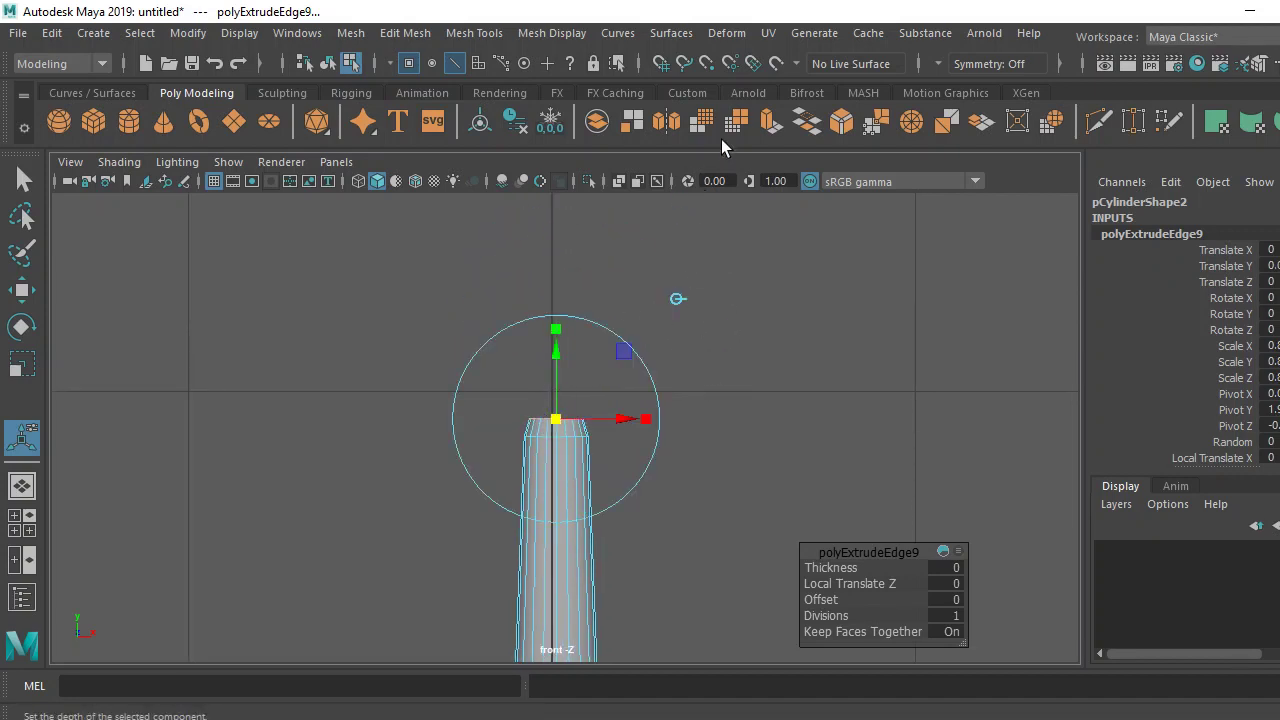
left_click(770, 121)
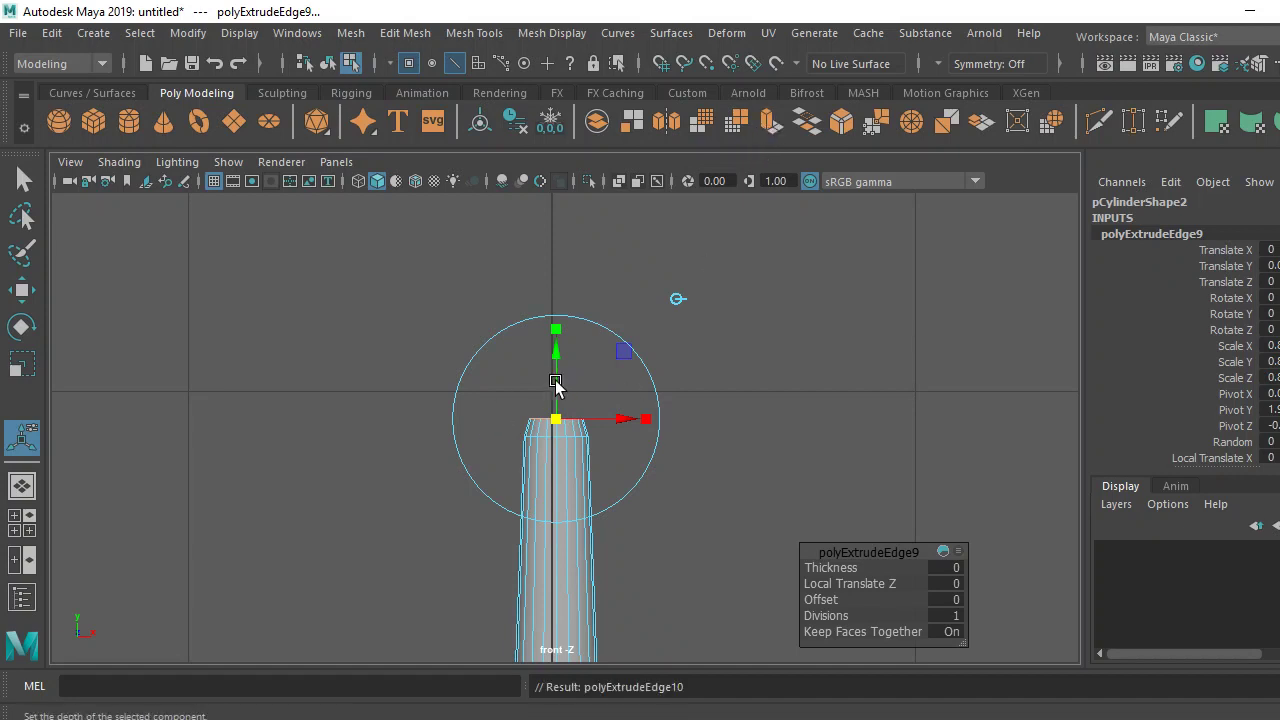
Raise the tip ring, extrude once more and scale the spoke tip down to about 0.6.
left_click(690, 292)
left_click_drag(558, 345, 569, 330)
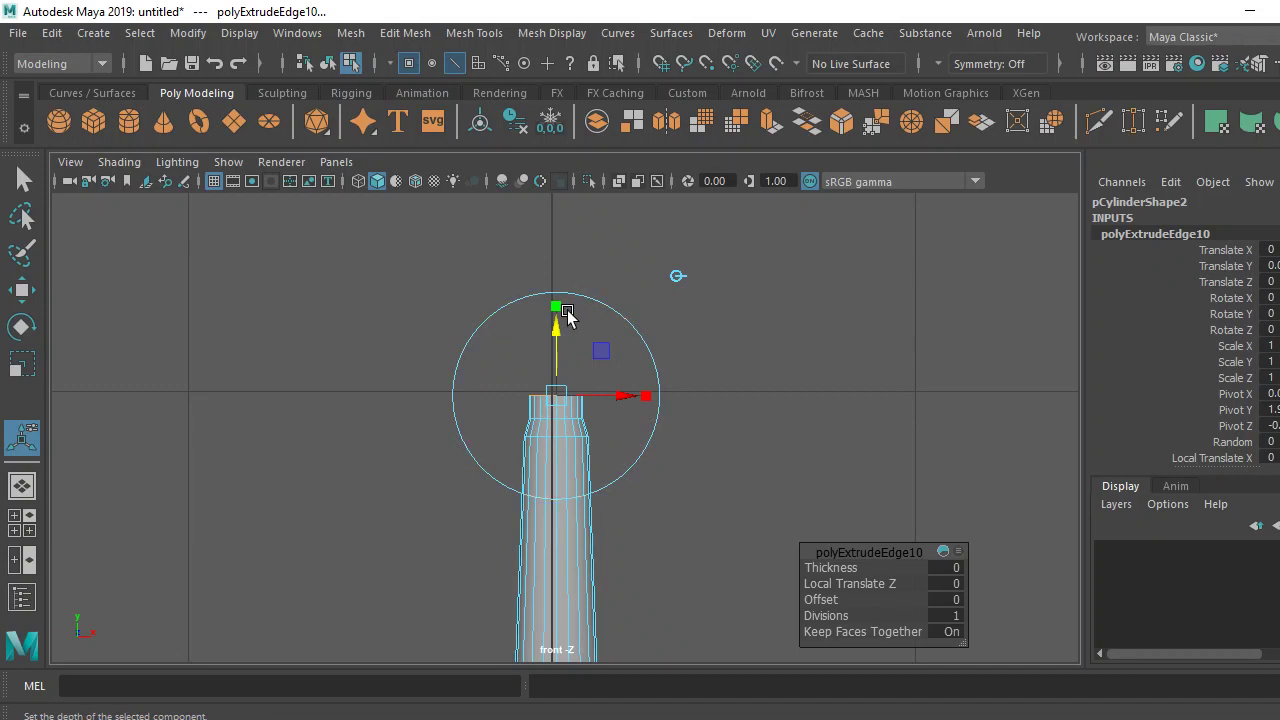
left_click_drag(552, 393, 560, 394)
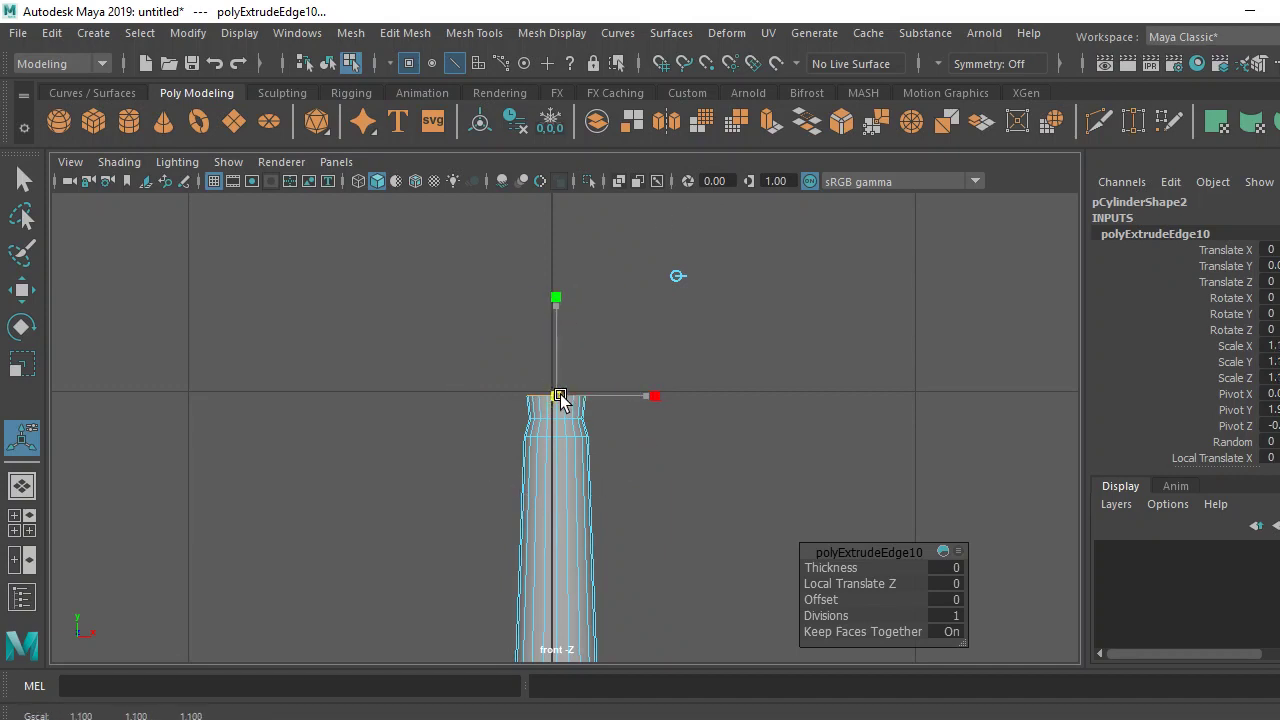
left_click(770, 121)
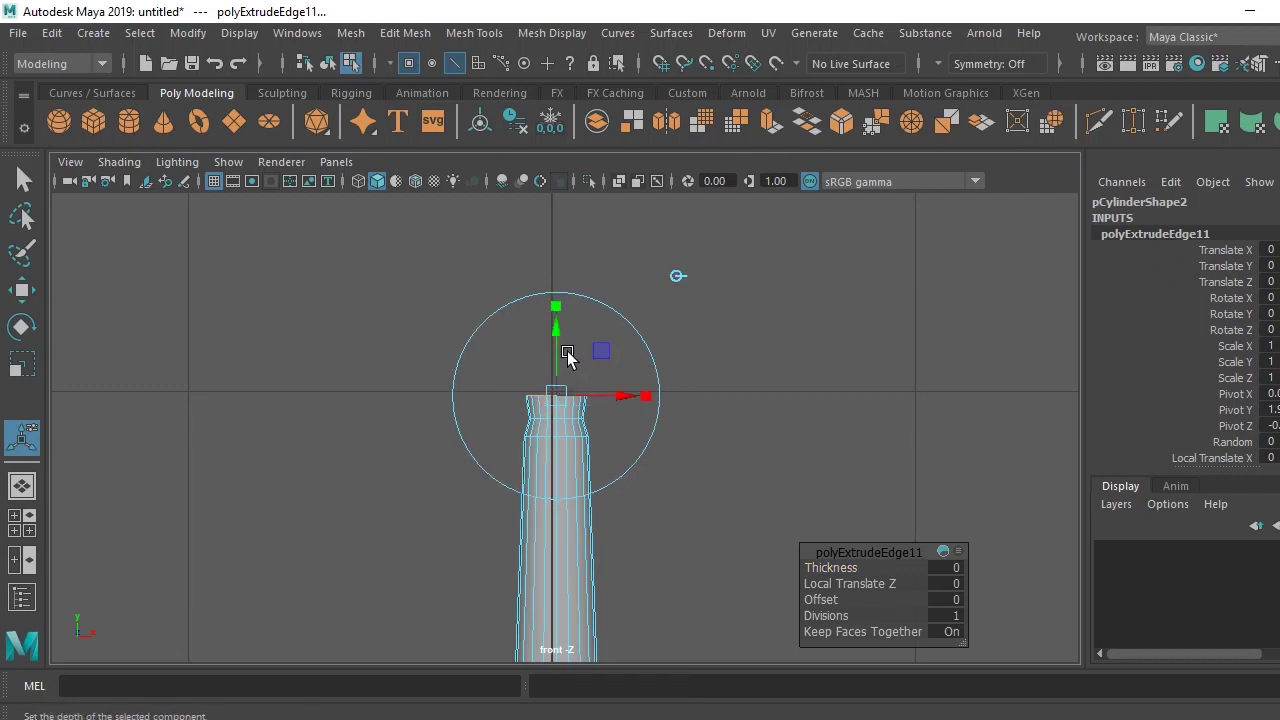
middle_click_drag(677, 274, 677, 254)
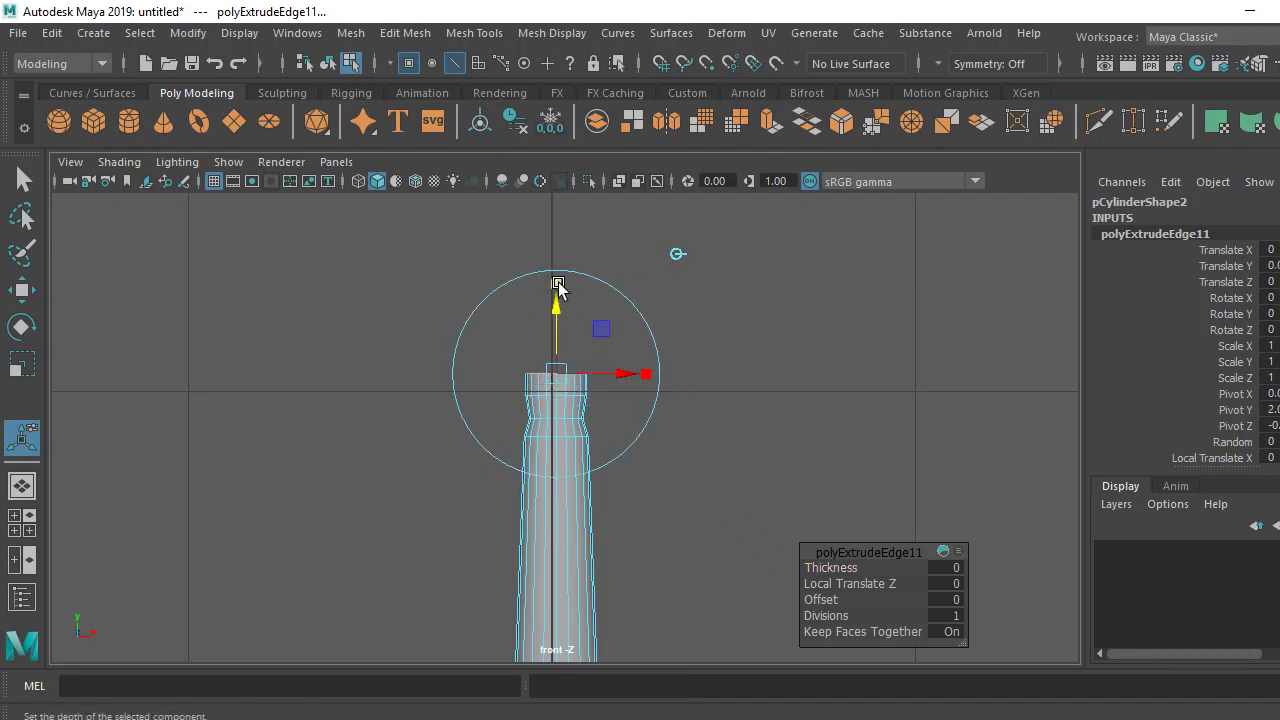
left_click(558, 285)
mouse_move(560, 374)
left_mouse_down()
mouse_move(541, 380)
mouse_move(557, 371)
left_mouse_up()
left_click_drag(563, 314, 557, 297)
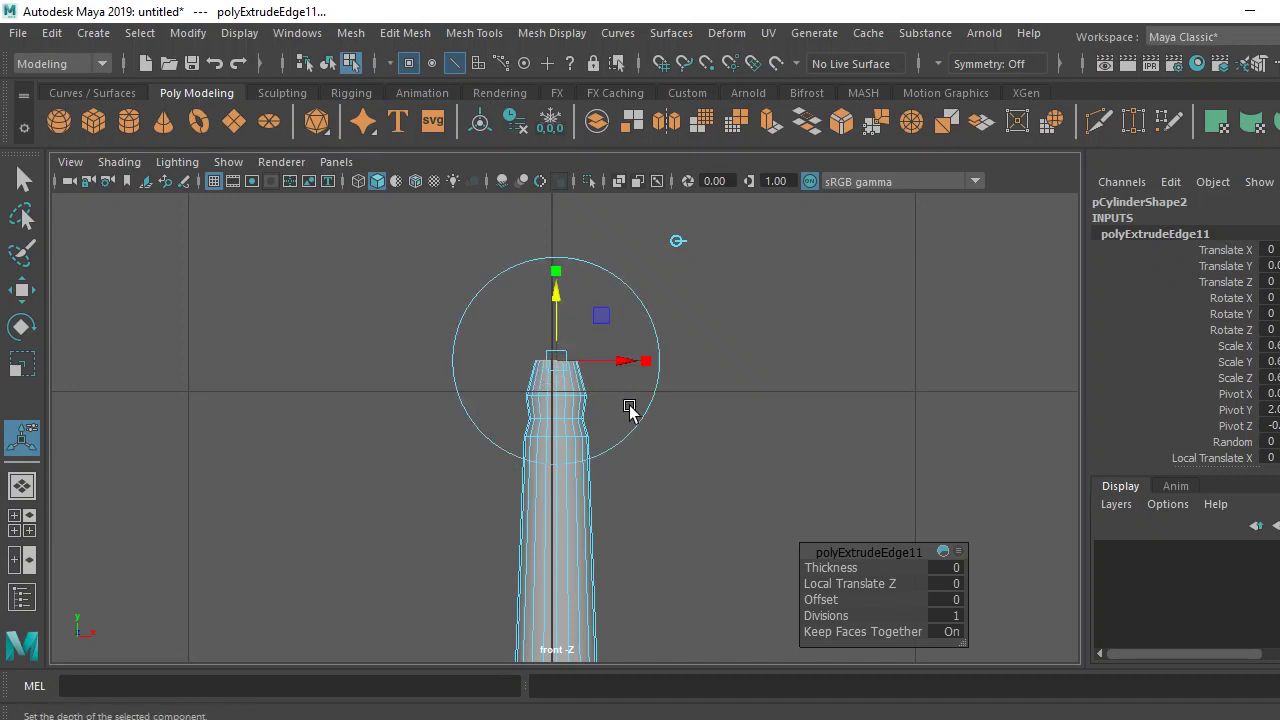
scroll(640, 400, "down", 5)
middle_click_drag(677, 557, 677, 509, "alt")
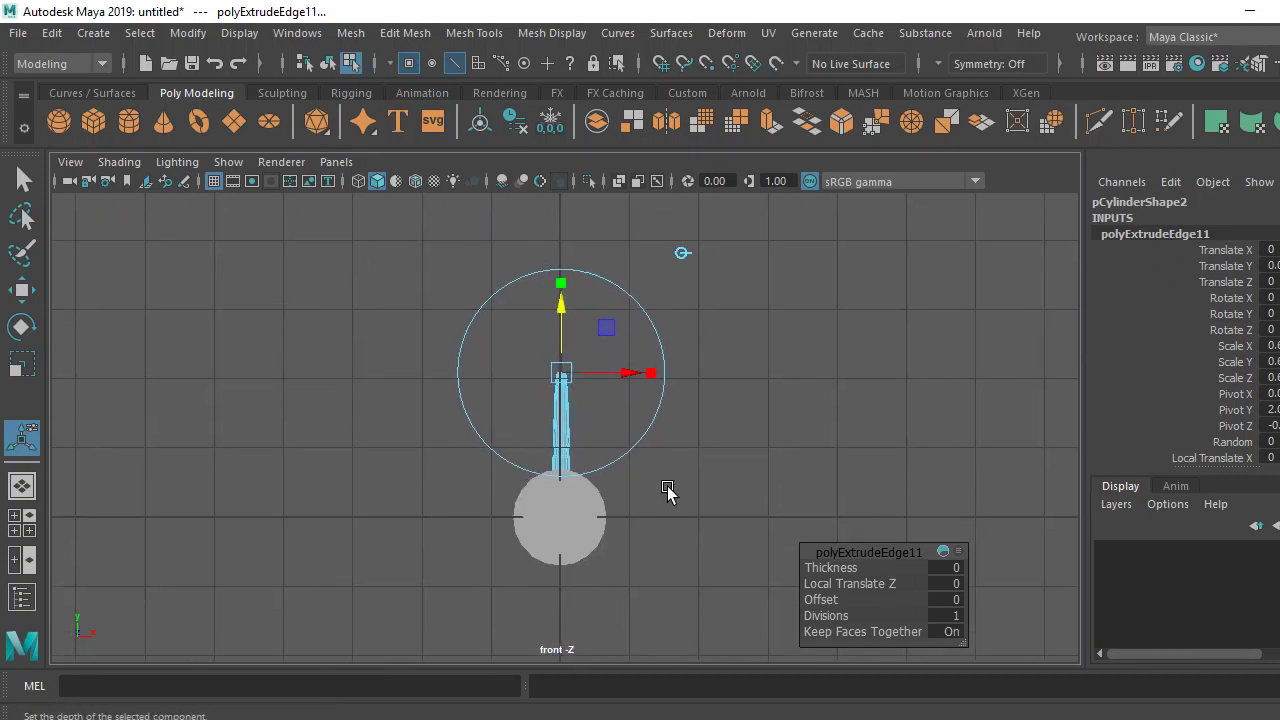
right_click_drag(667, 222, 749, 206)
Scale the spoke up uniformly to about 1.2 and check it in the perspective view.
left_click(735, 396)
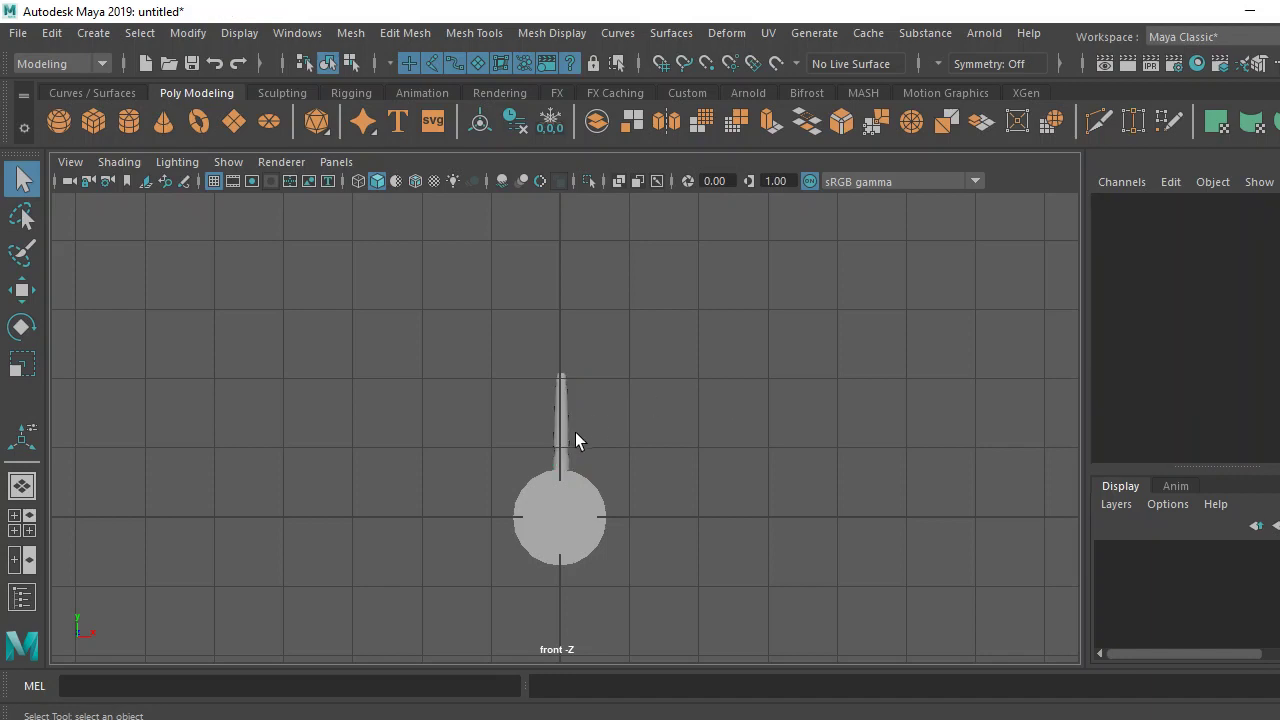
left_click(558, 434)
key("r")
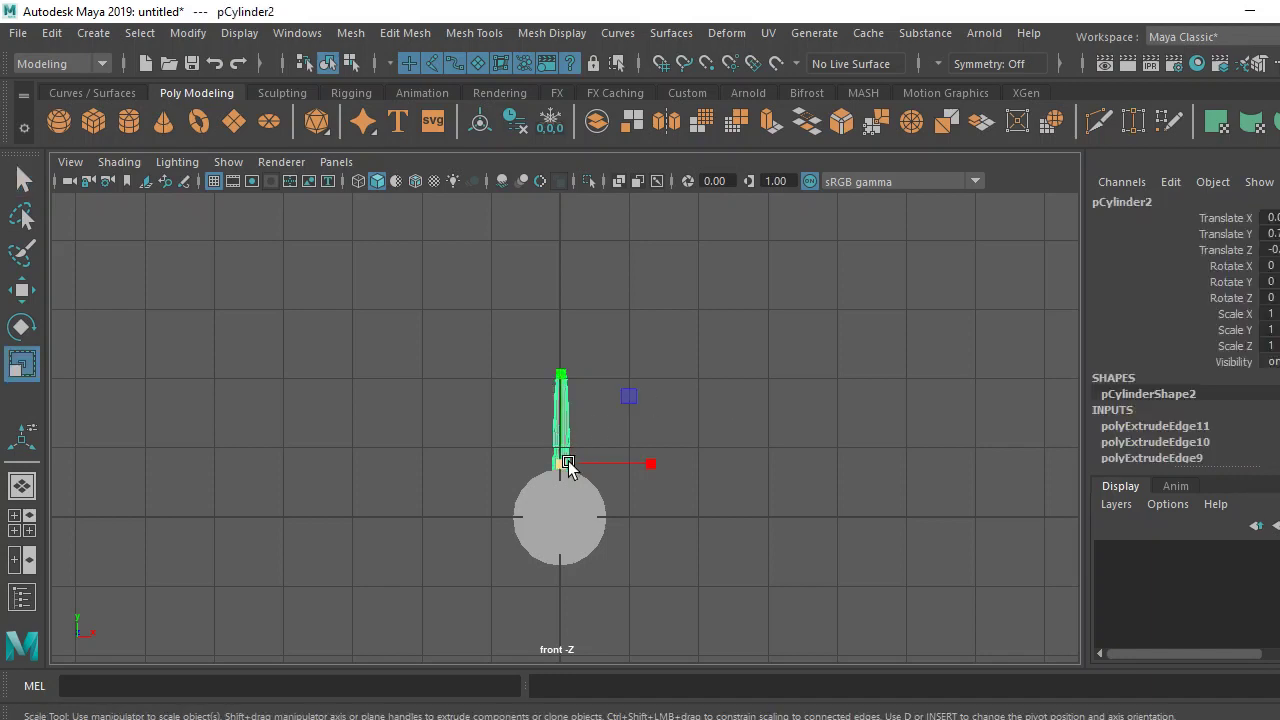
mouse_move(567, 466)
left_mouse_down()
mouse_move(613, 500)
mouse_move(586, 492)
mouse_move(675, 451)
left_mouse_up()
left_click(647, 491)
key("space")
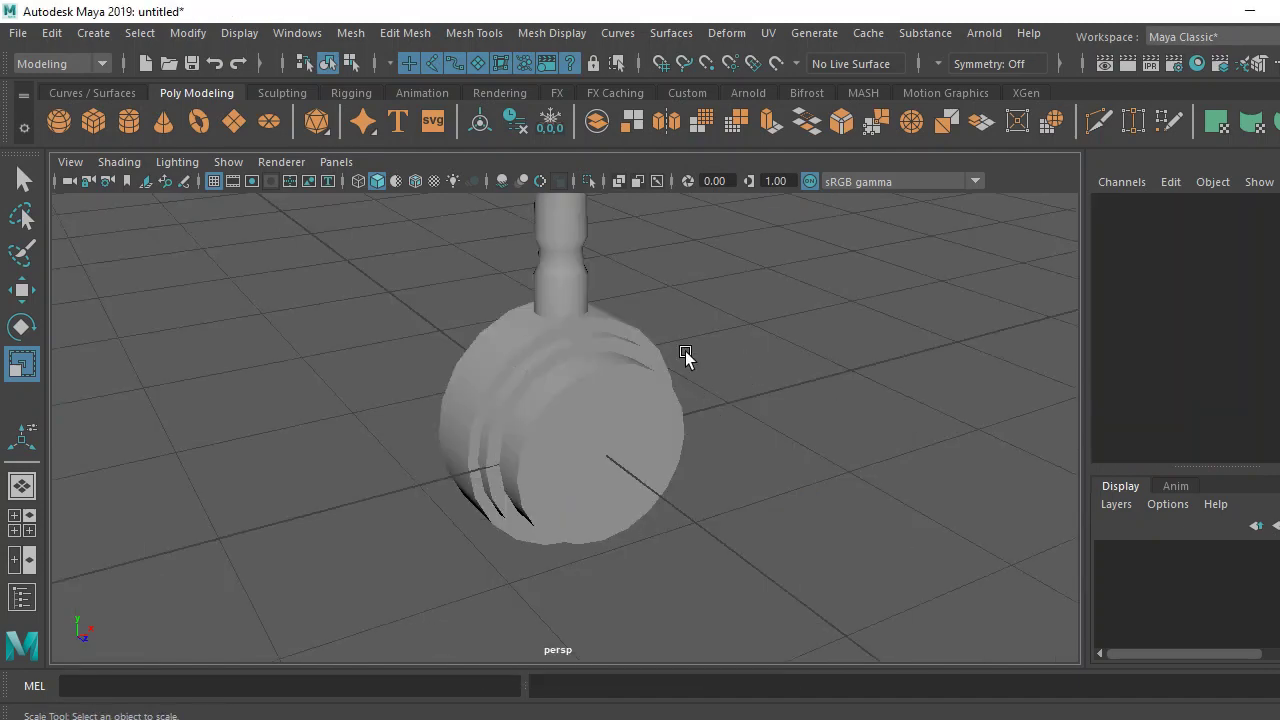
scroll(670, 292, "down", 3)
scroll(723, 354, "down", 5)
mouse_move(723, 354)
left_mouse_down("alt")
mouse_move(603, 471)
mouse_move(593, 322)
mouse_move(571, 329)
left_mouse_up("alt")
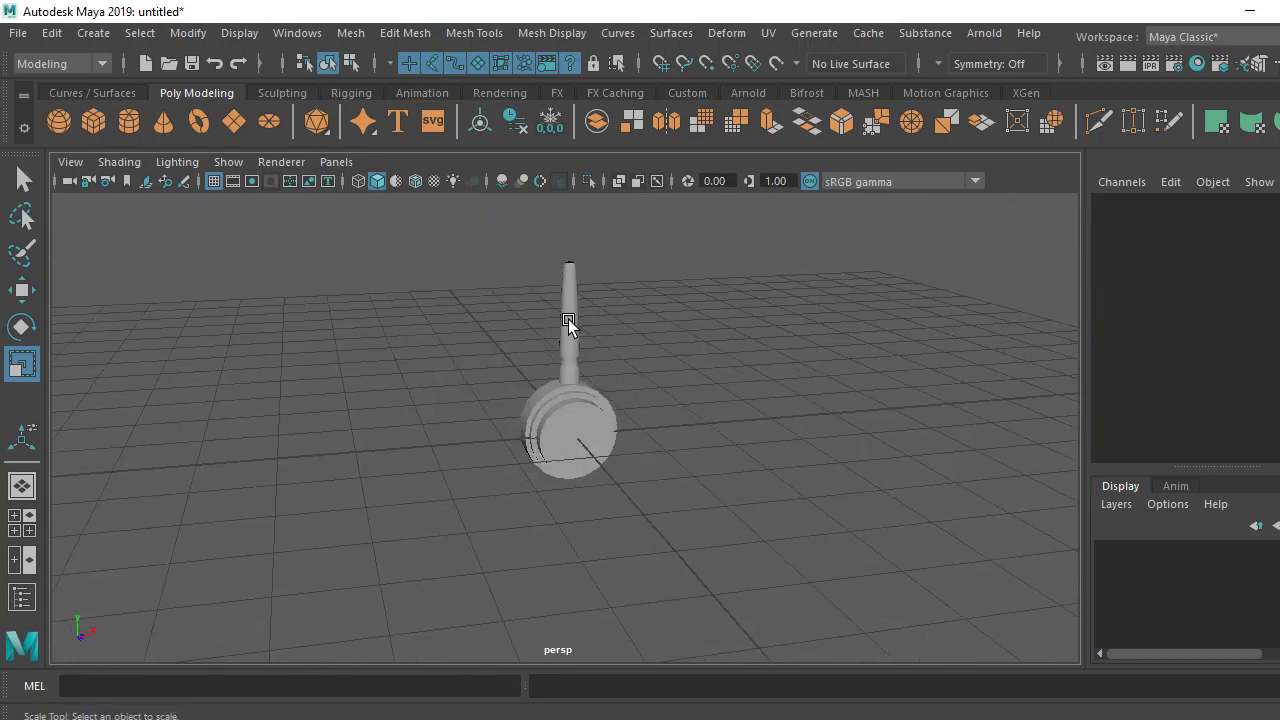
left_click(571, 329)
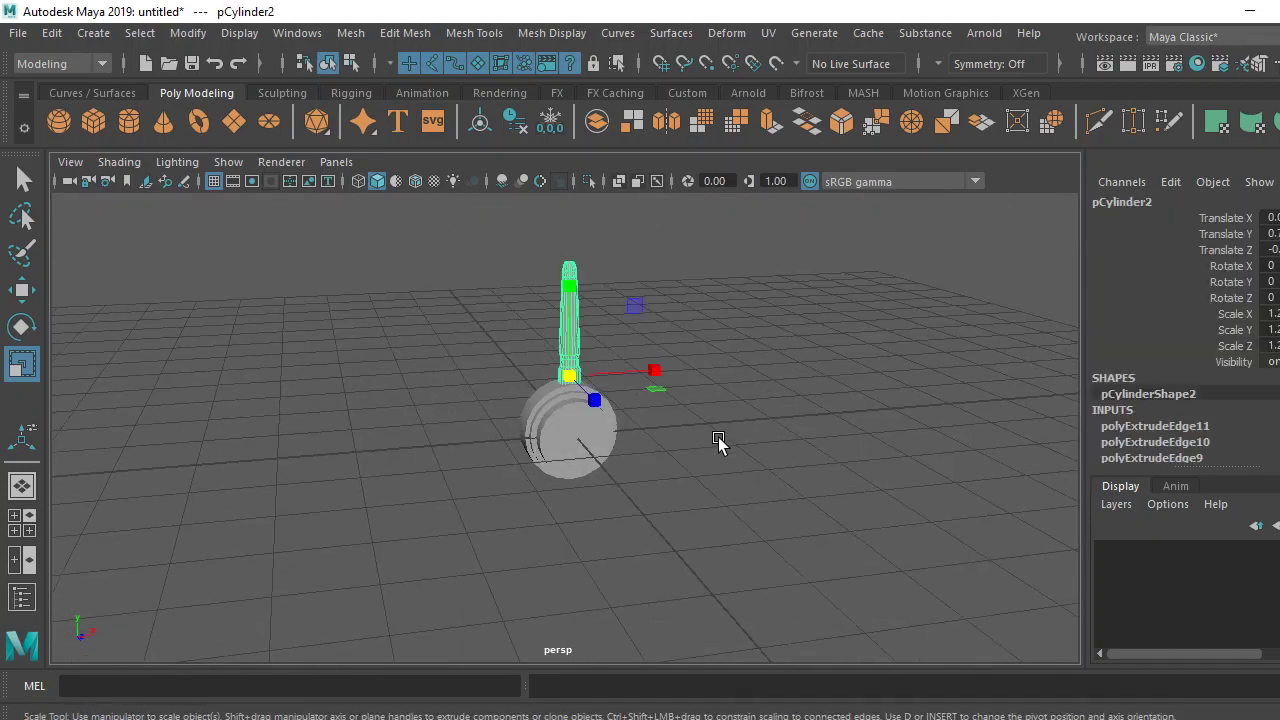
key("space")
left_click(690, 470)
Freeze the spoke's transformations from the front view.
left_click_drag(686, 511, 688, 516)
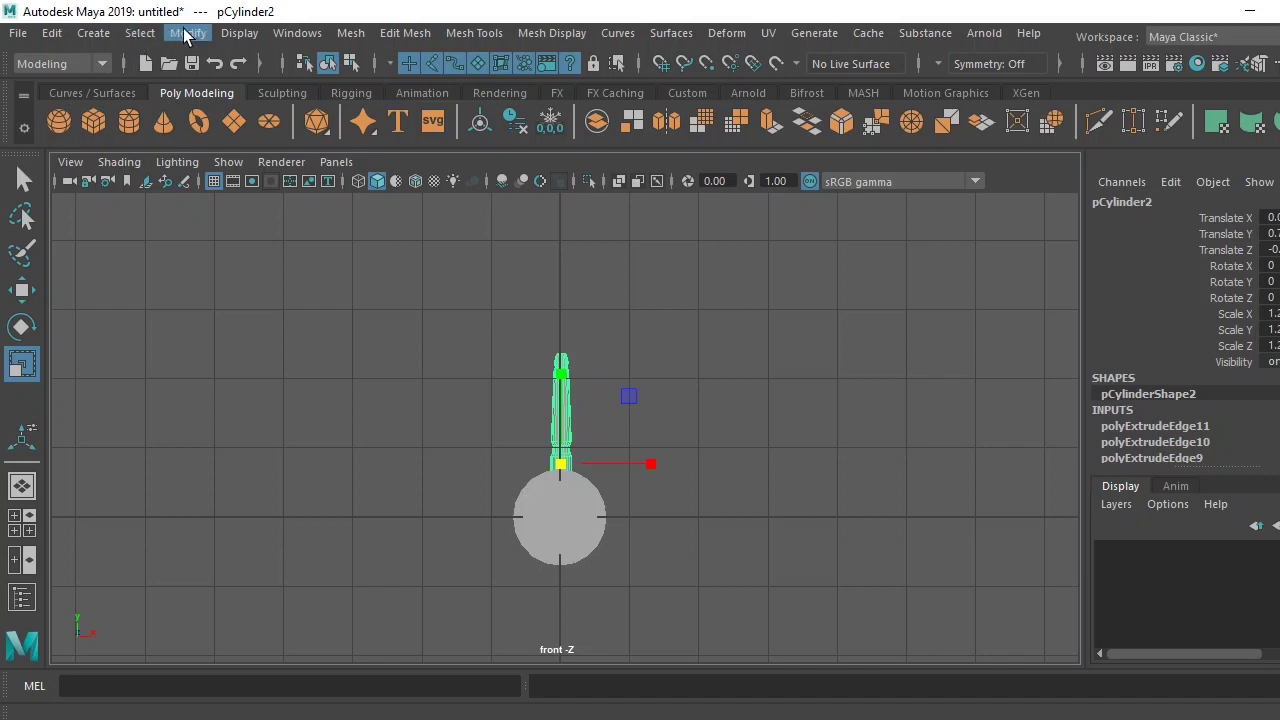
left_click(188, 33)
left_click(231, 124)
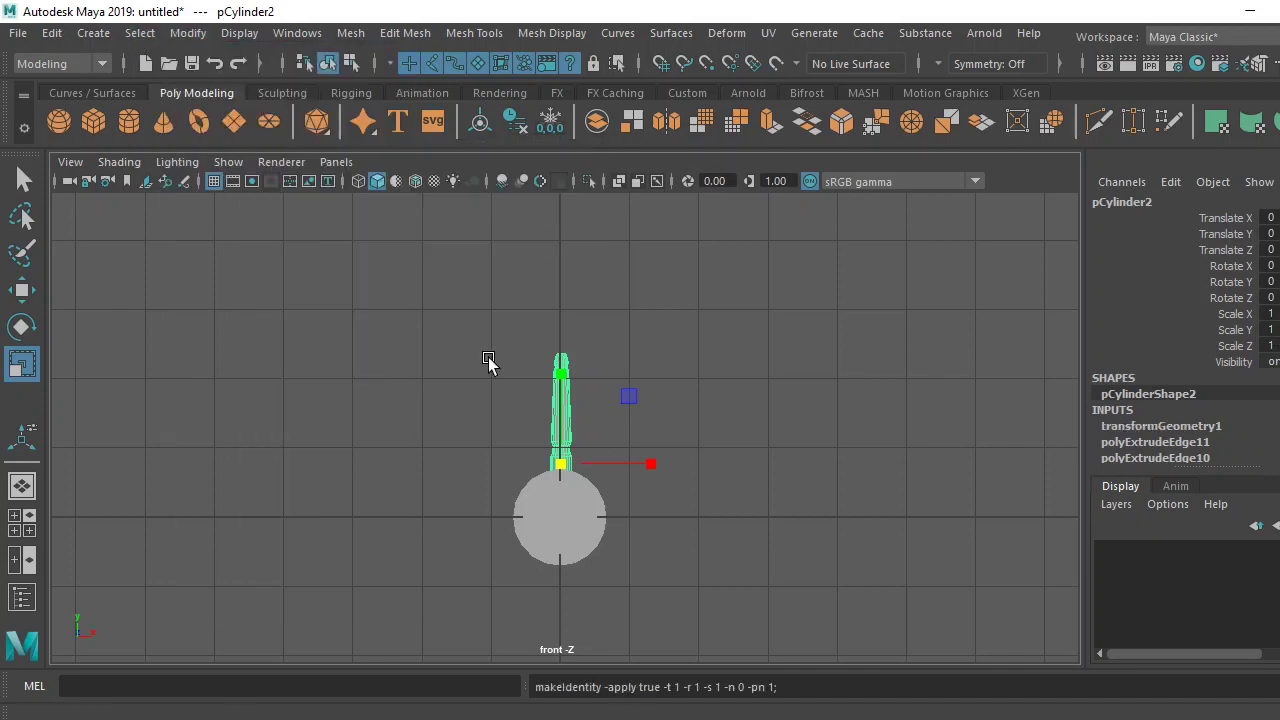
Snap the spoke's pivot to the centre of the hub disc with vertex snapping.
left_click(533, 505)
left_click(560, 394)
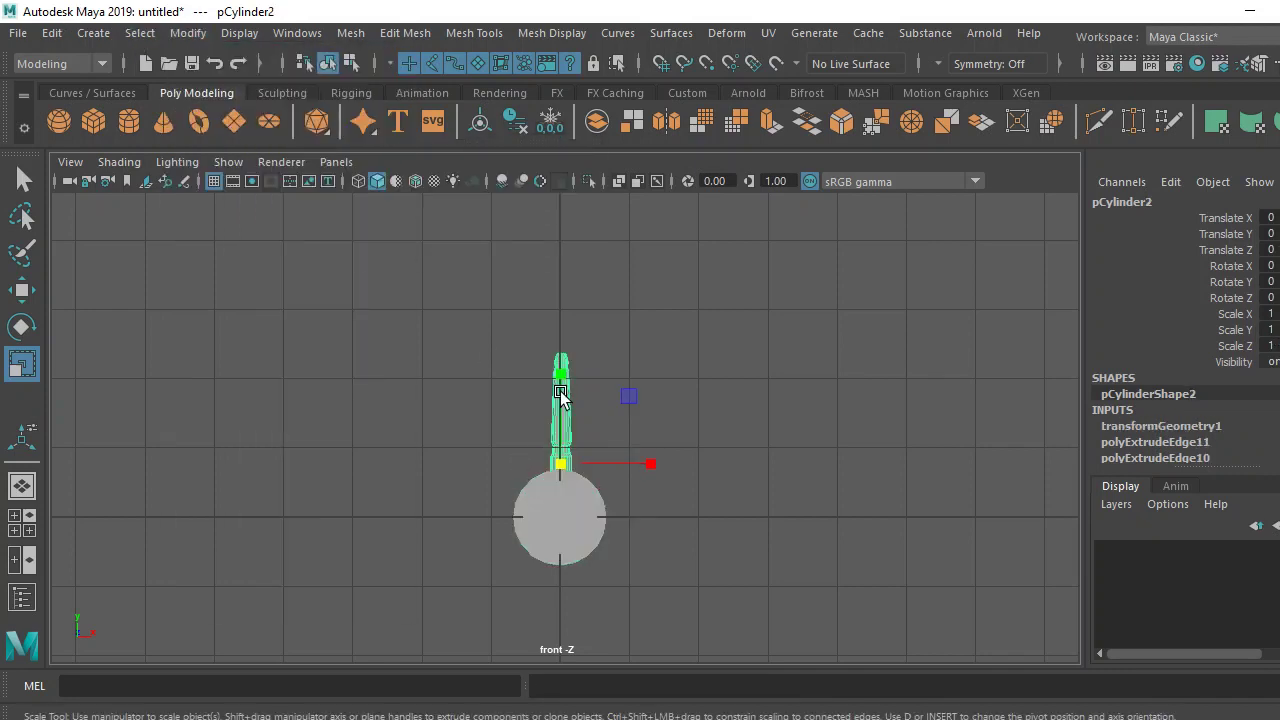
key("d")
key("v")
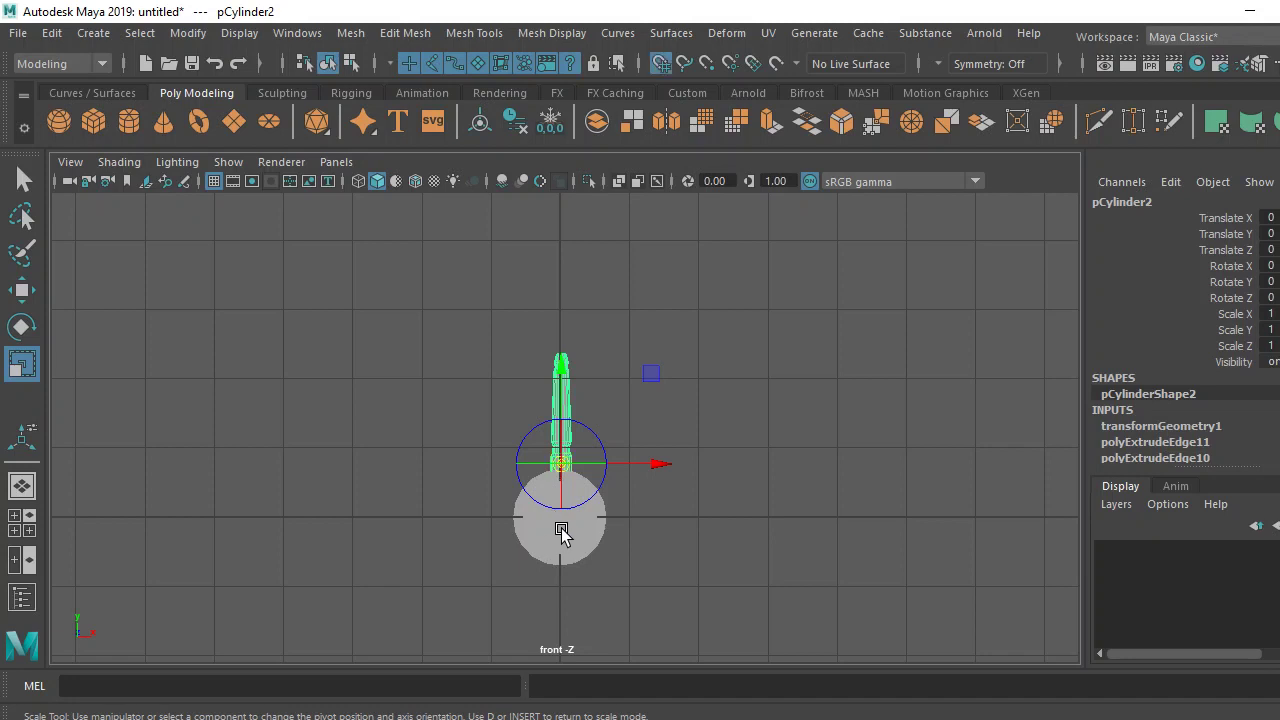
middle_click_drag(563, 527, 563, 521)
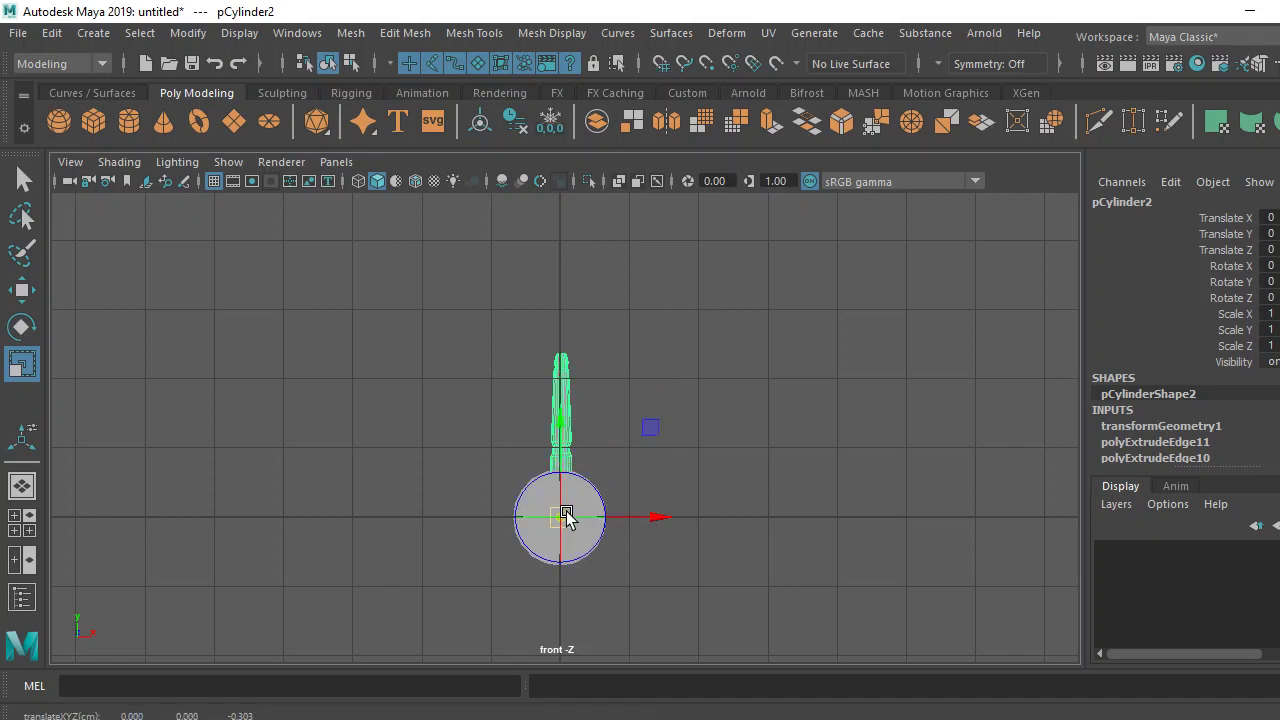
left_click(680, 354)
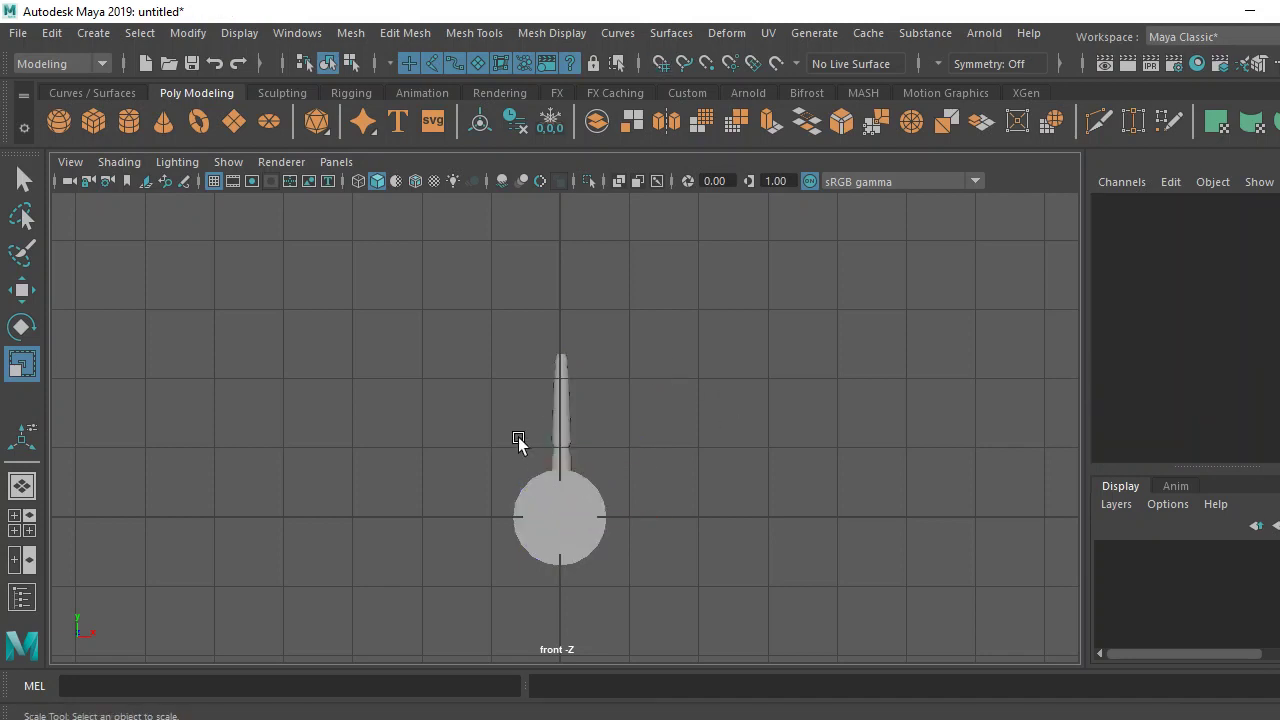
left_click(567, 410)
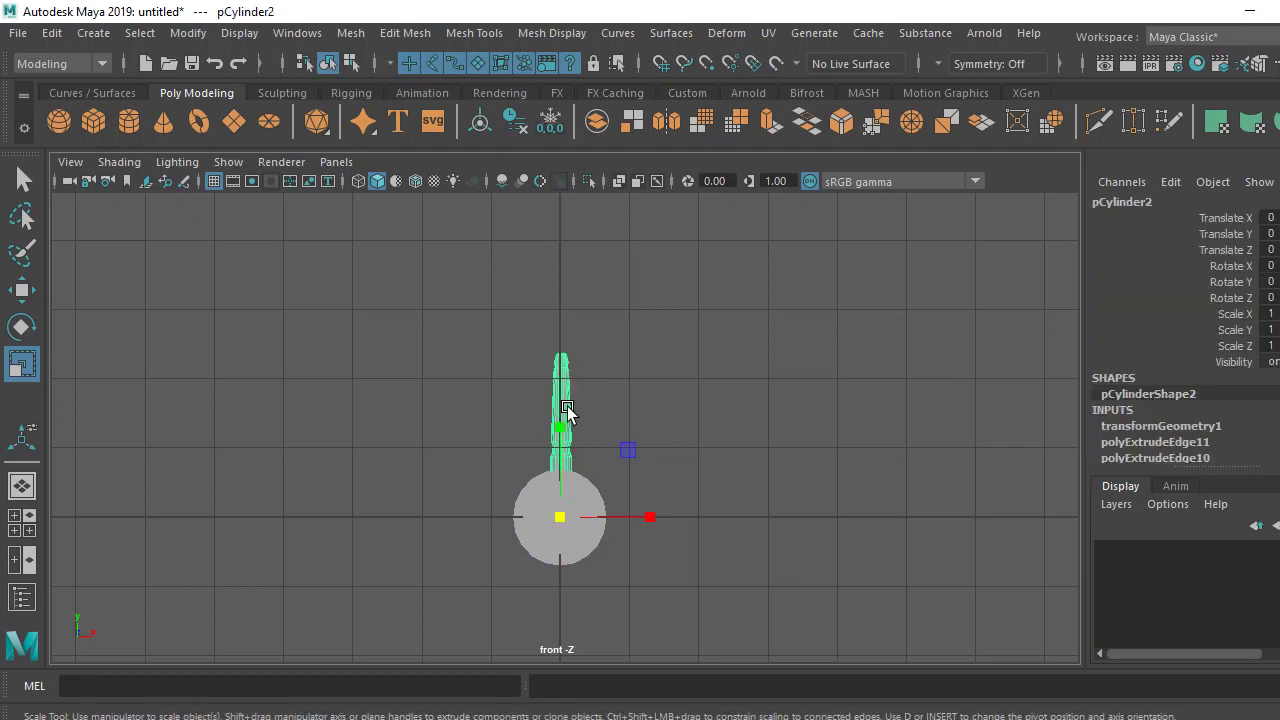
left_click(51, 33)
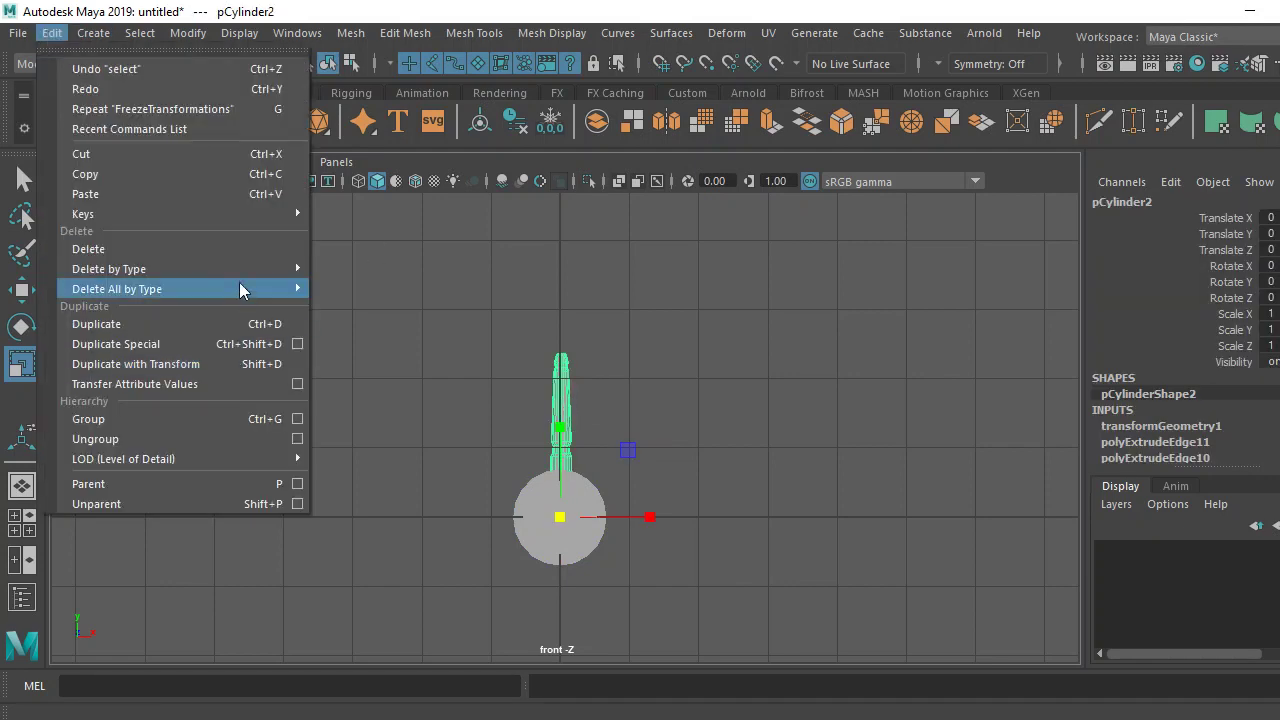
Duplicate Special the spoke seven times at 45° Z rotation, starting from reset settings.
left_click(297, 344)
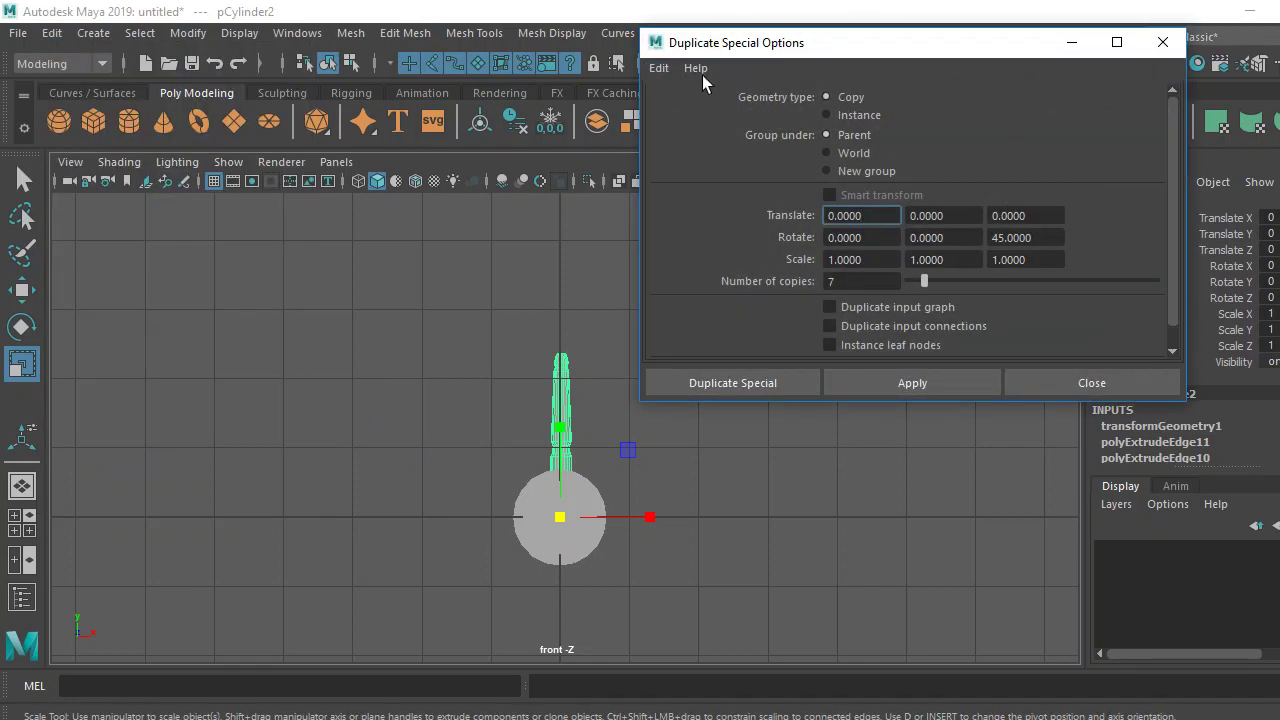
left_click(656, 71)
left_click(692, 106)
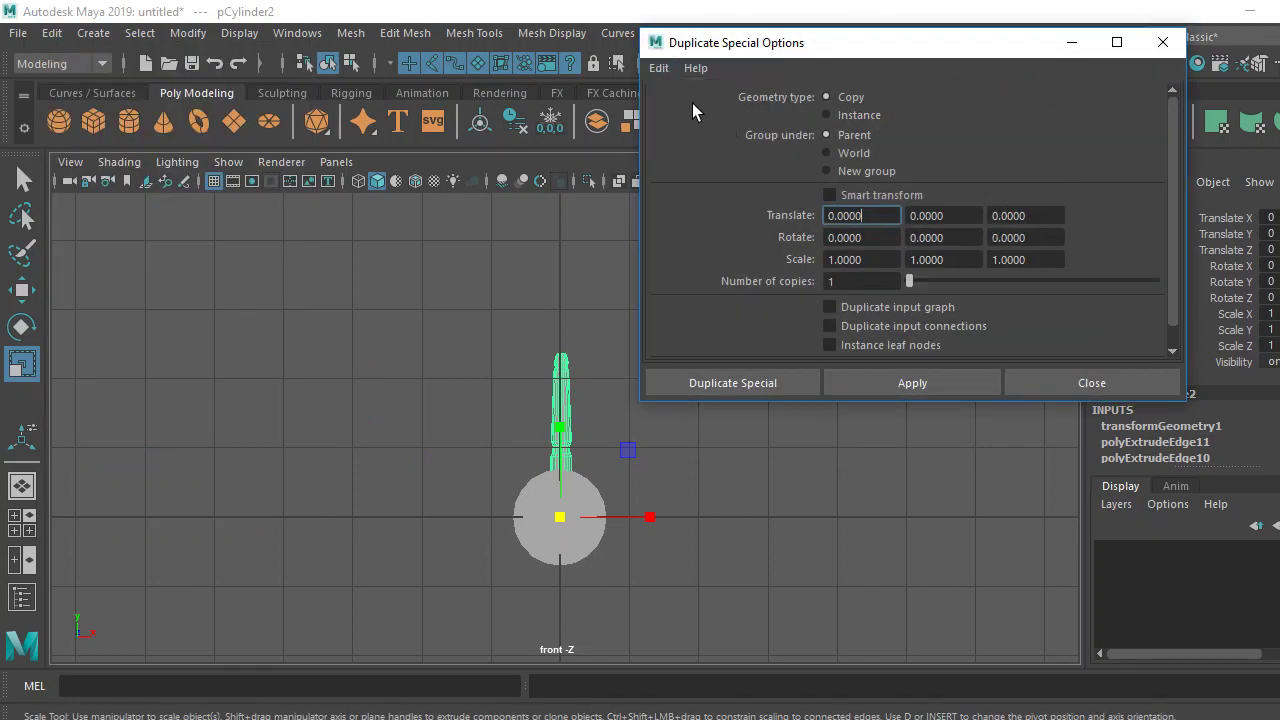
left_click(1031, 233)
type("45")
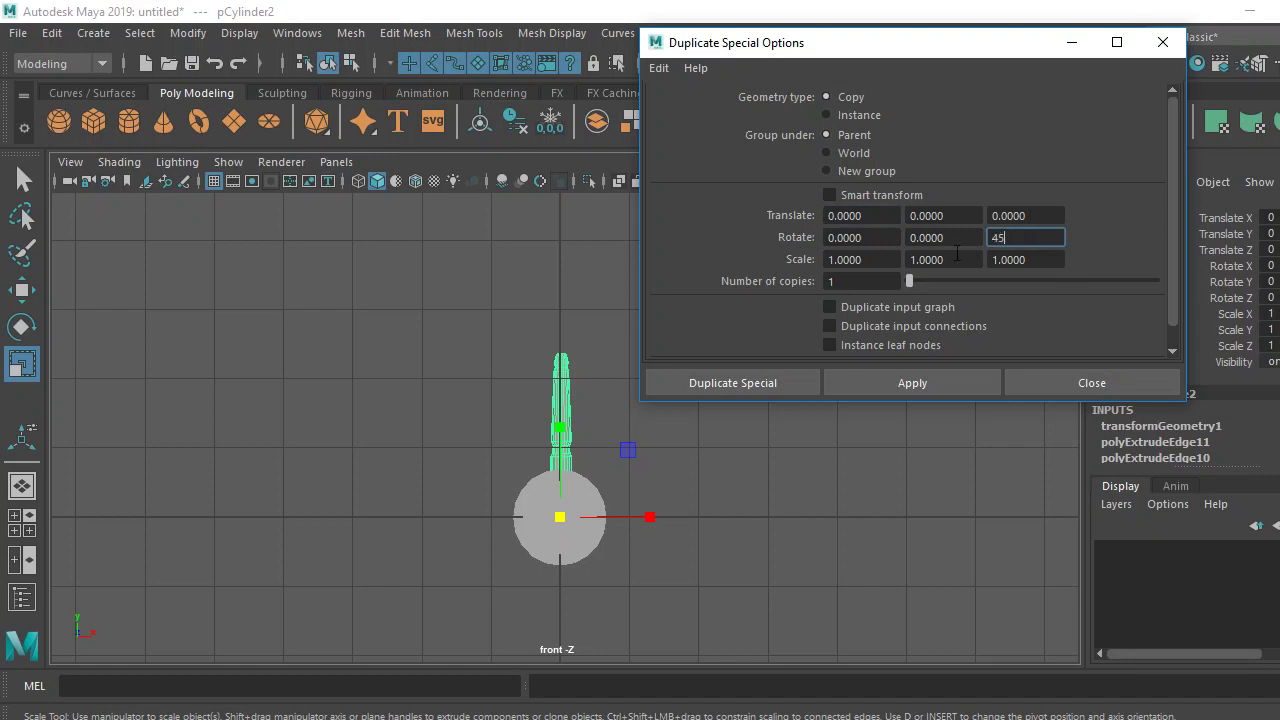
left_click(842, 281)
type("7")
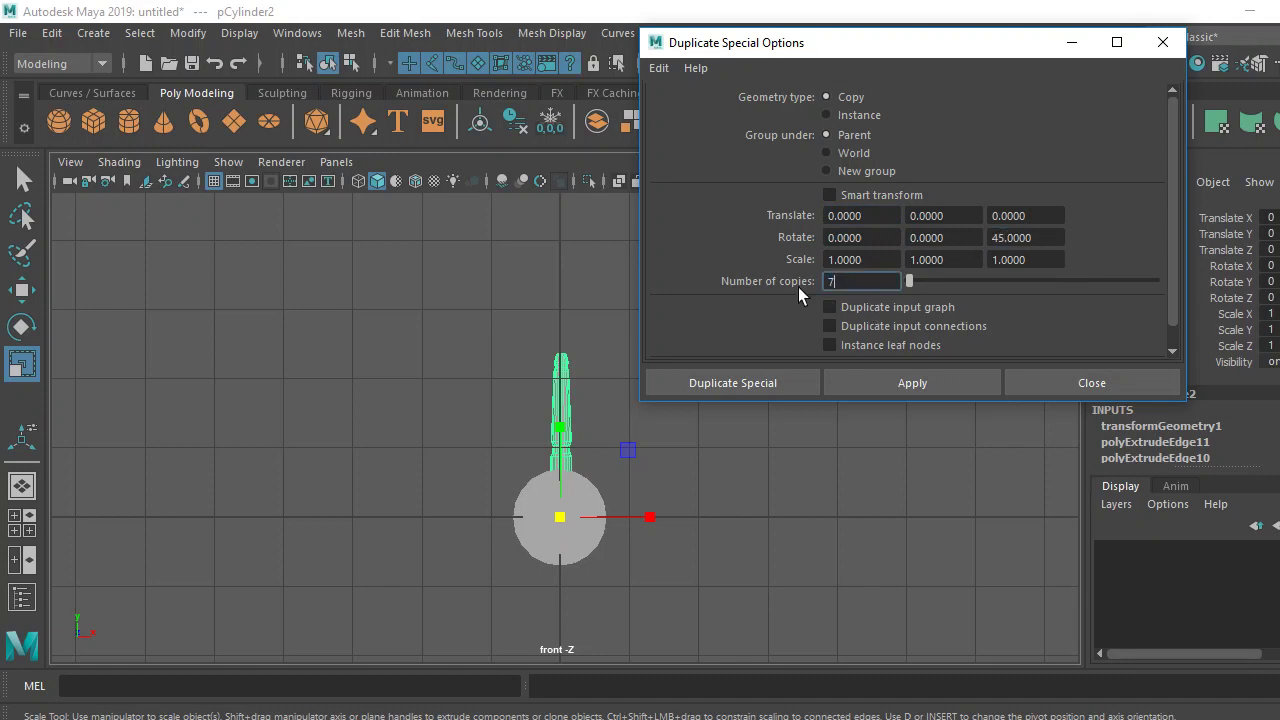
left_click(783, 374)
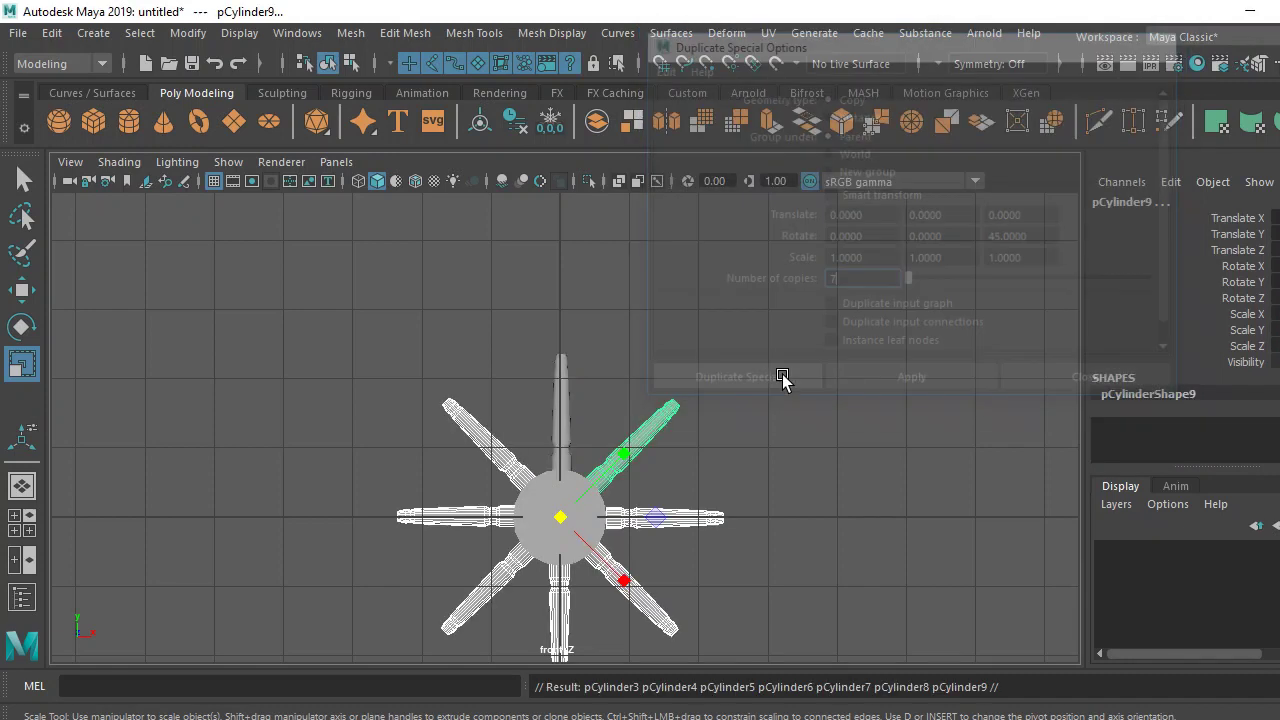
left_click(759, 451)
scroll(692, 470, "down", 2)
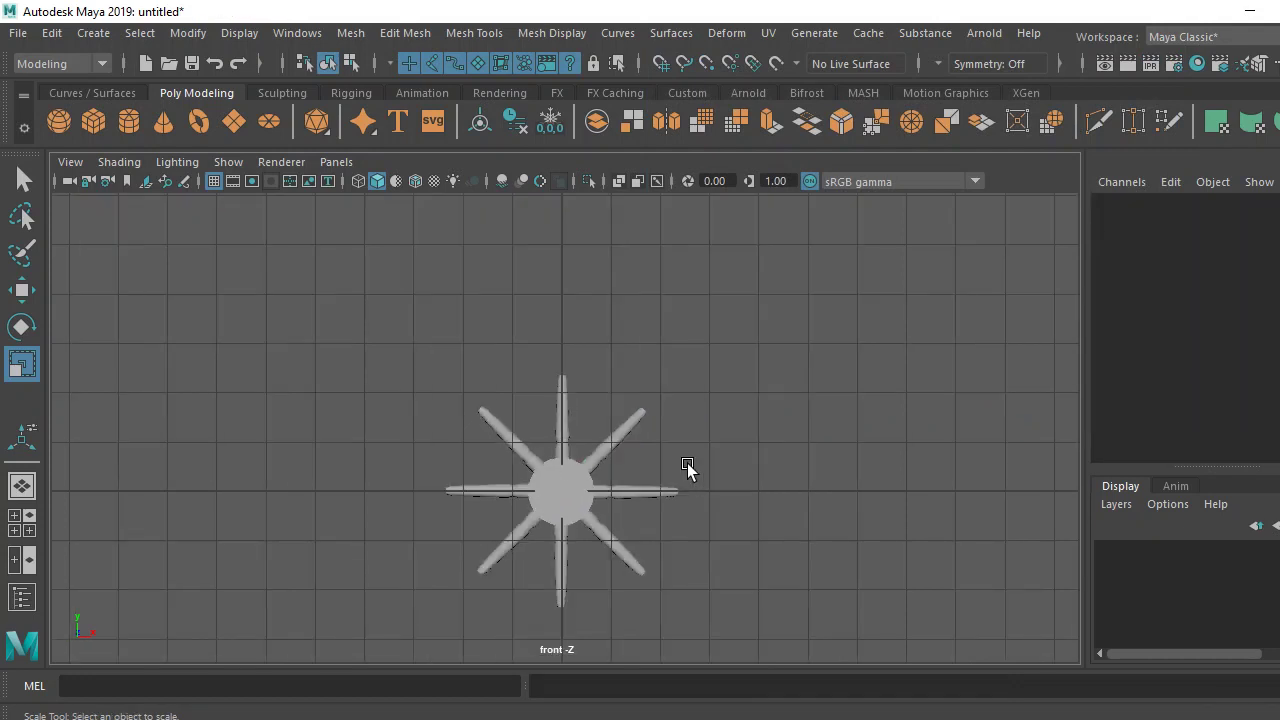
Draw a polygon pipe around the hub in wireframe, sized to meet the spoke ends.
left_click(93, 33)
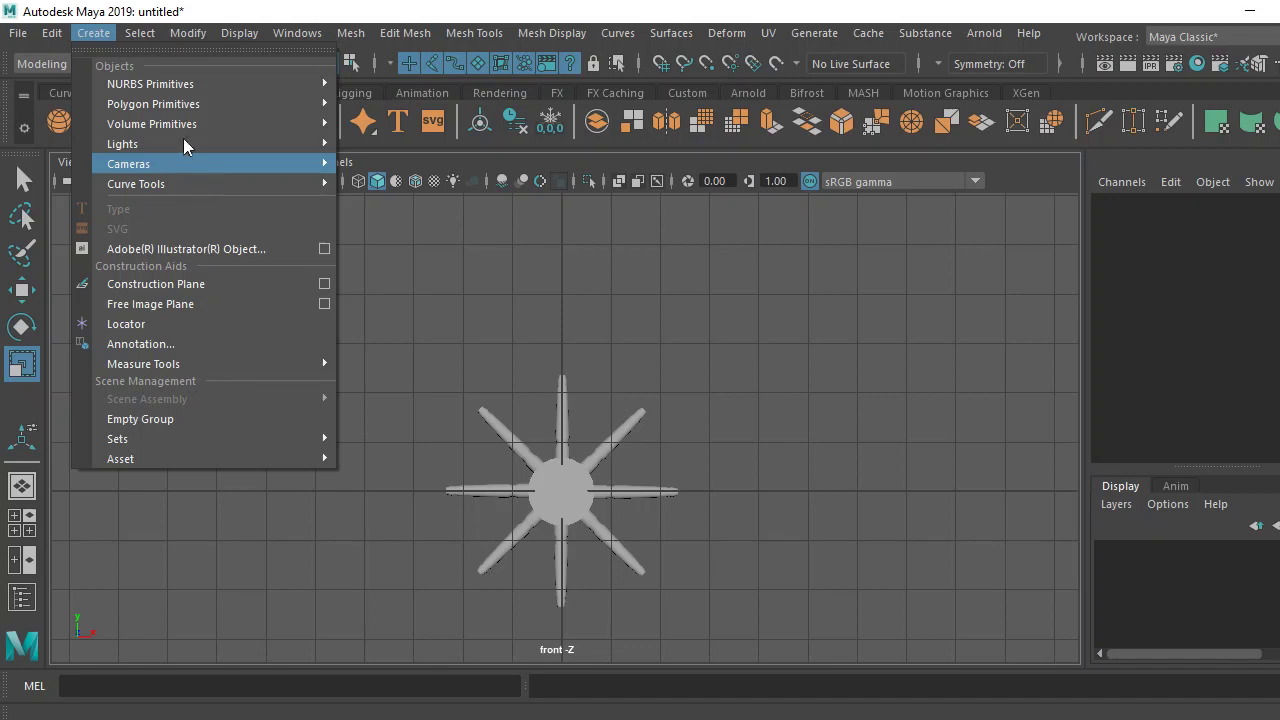
mouse_move(153, 104)
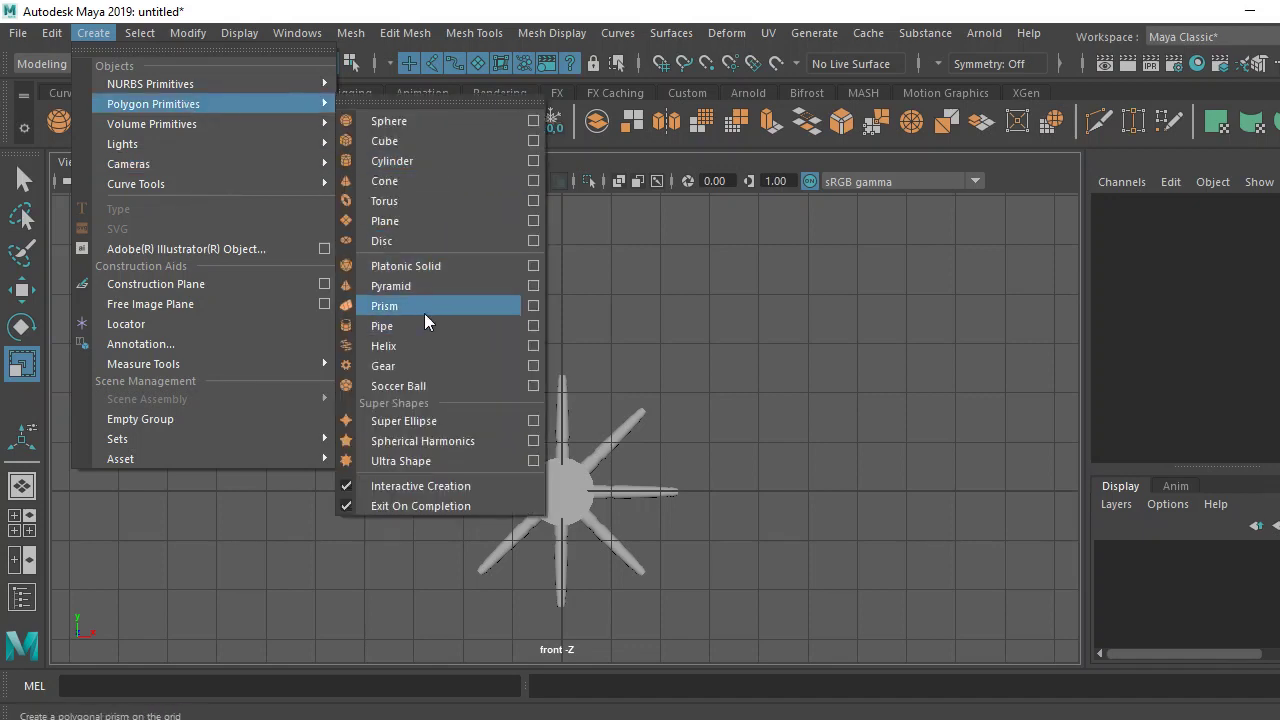
left_click(416, 327)
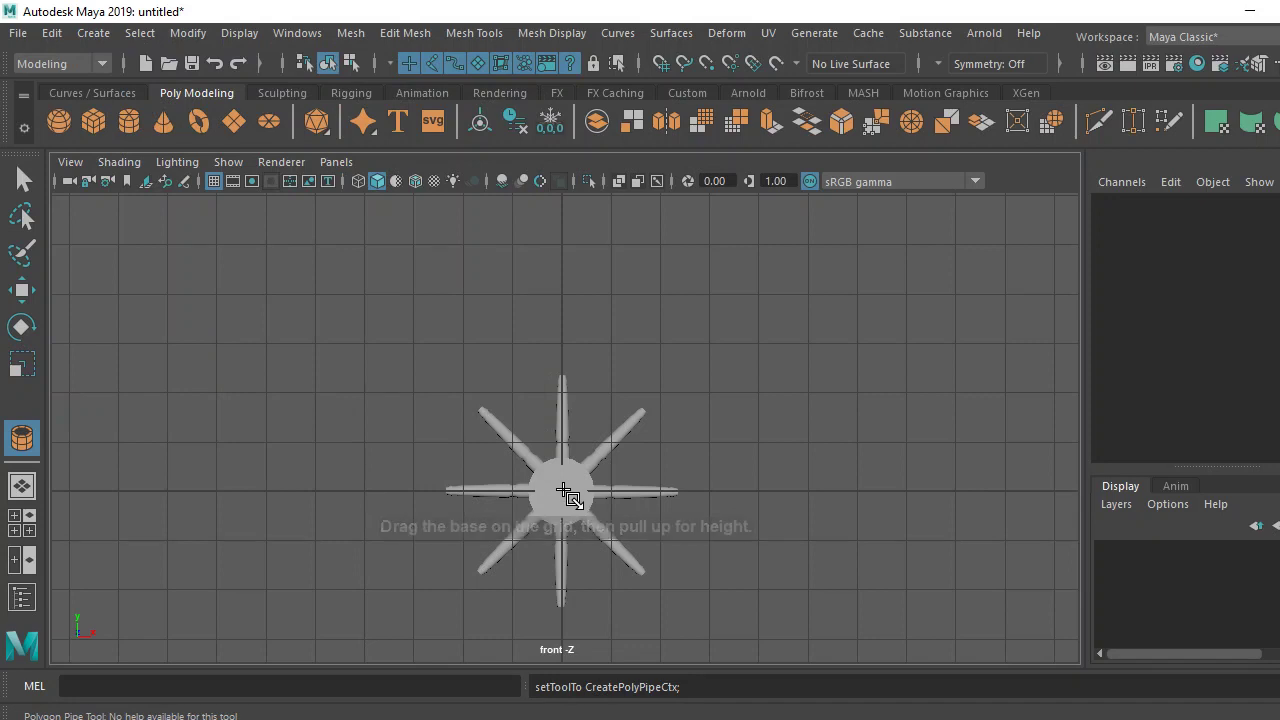
key("4")
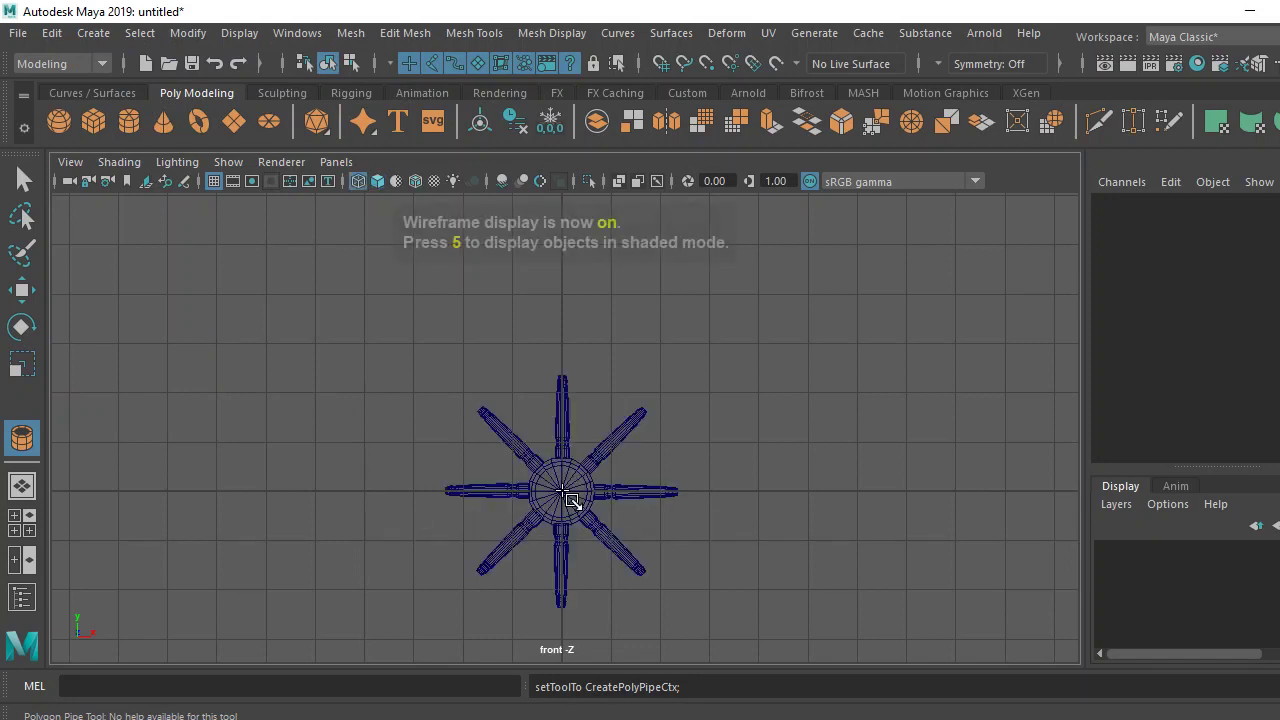
scroll(548, 510, "up", 2)
scroll(548, 510, "up", 1)
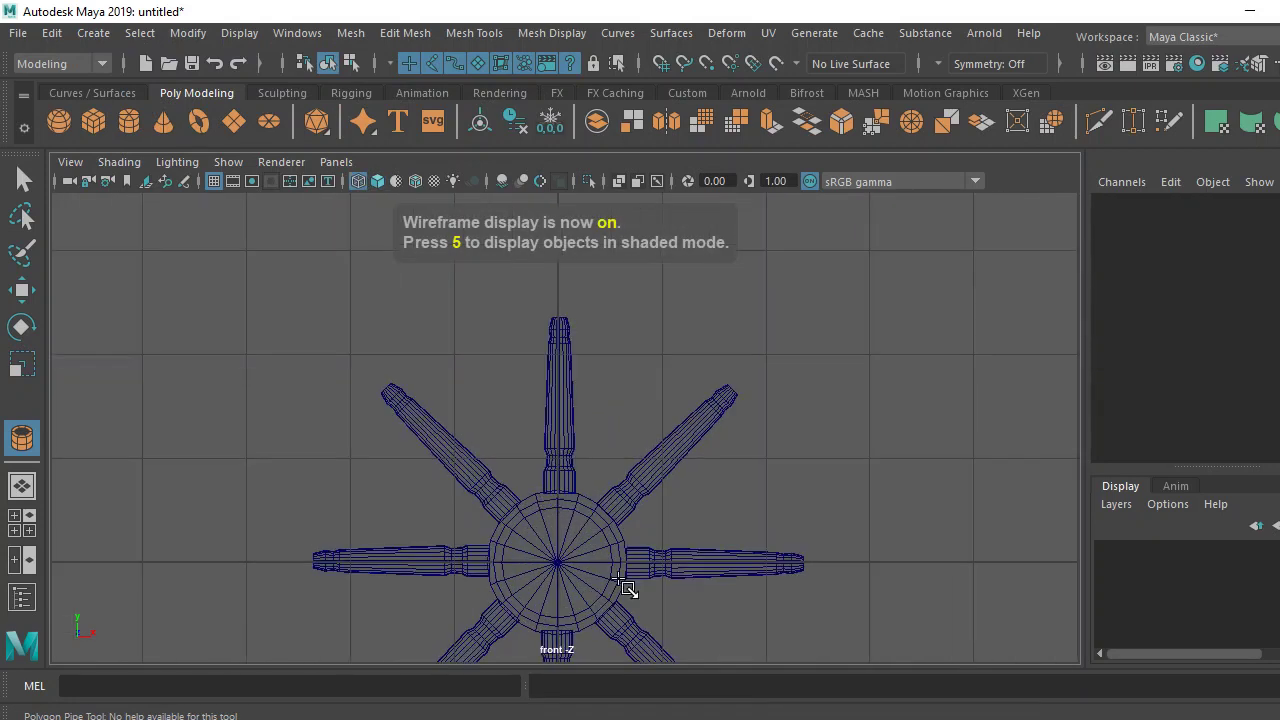
mouse_move(628, 591)
middle_mouse_down("alt")
mouse_move(606, 506)
mouse_move(611, 437)
middle_mouse_up("alt")
scroll(611, 437, "up", 3)
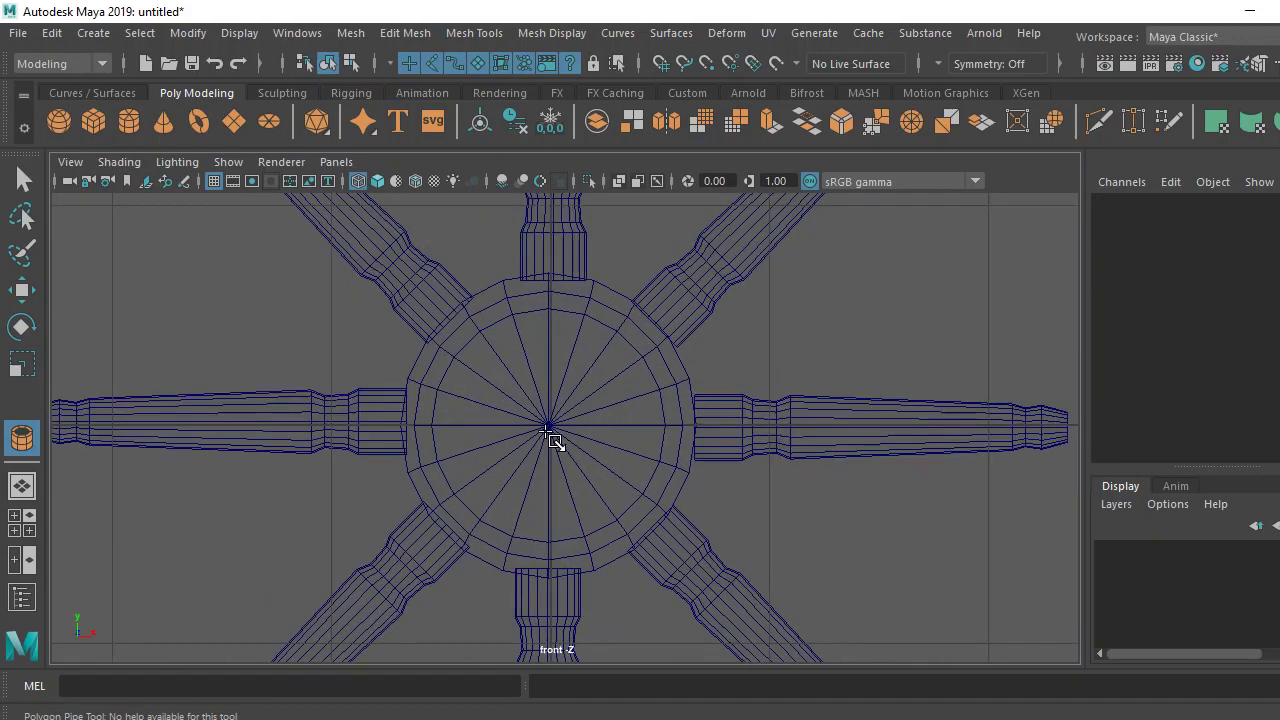
left_click_drag(549, 427, 920, 686)
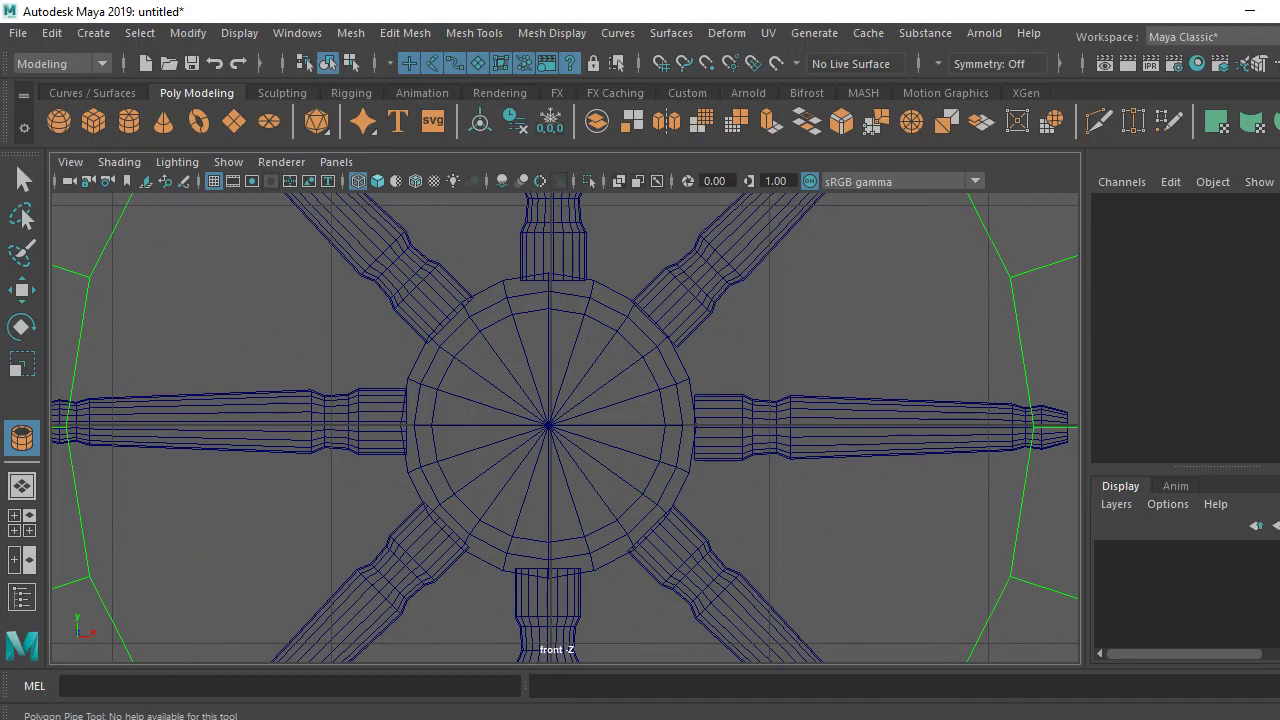
left_click_drag(920, 686, 943, 671)
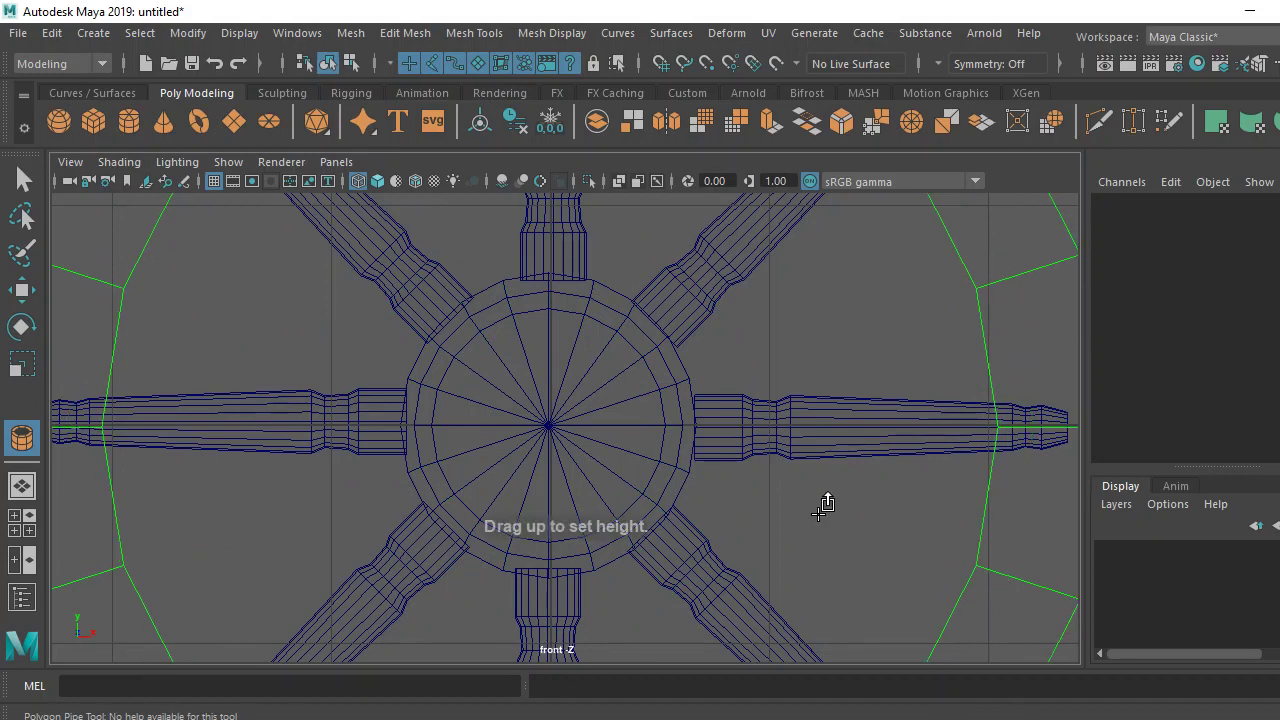
scroll(821, 507, "down", 3)
scroll(823, 506, "down", 3)
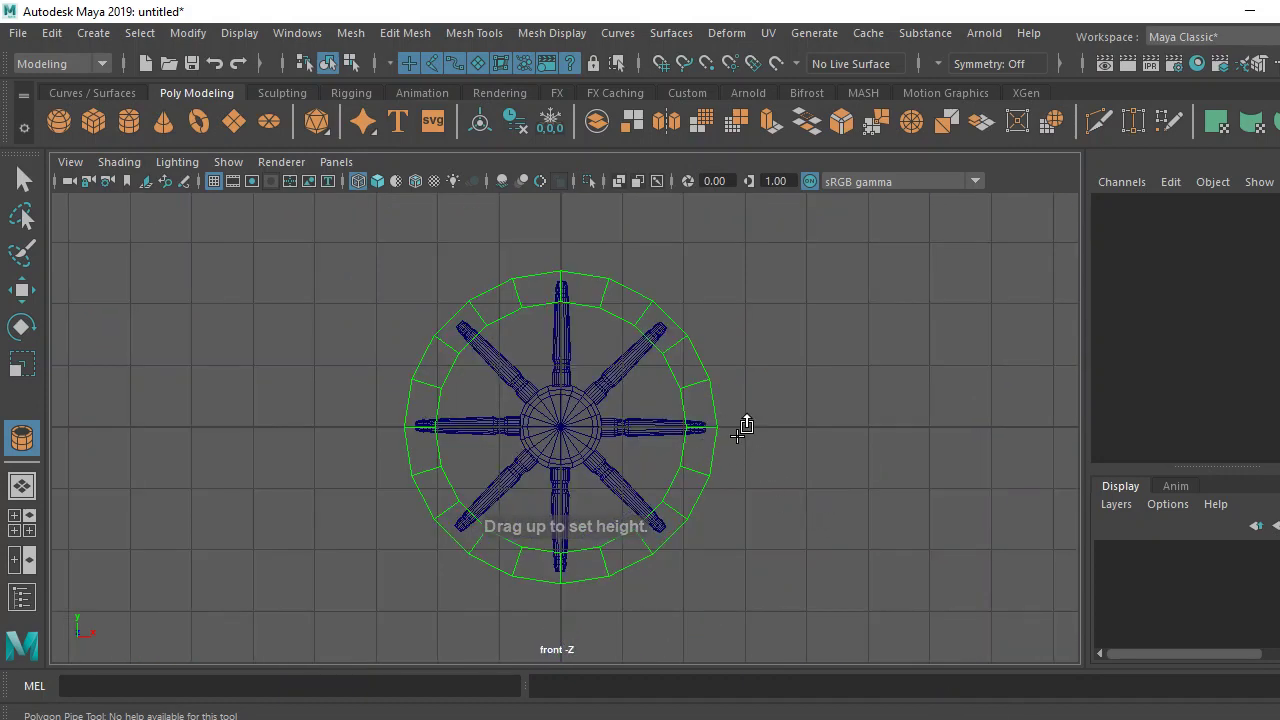
Set the pipe rim's height in the side view and make its wall thinner.
key("space")
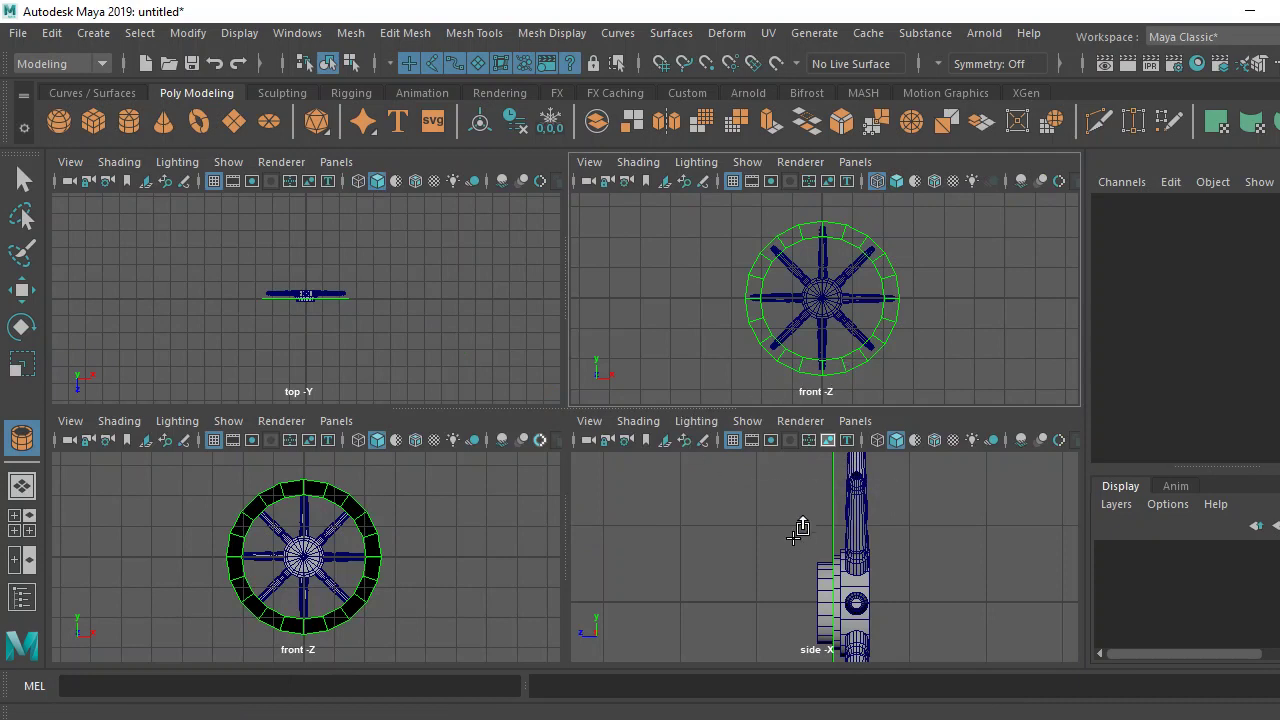
left_click(800, 530)
left_click_drag(790, 540, 801, 544)
key("space")
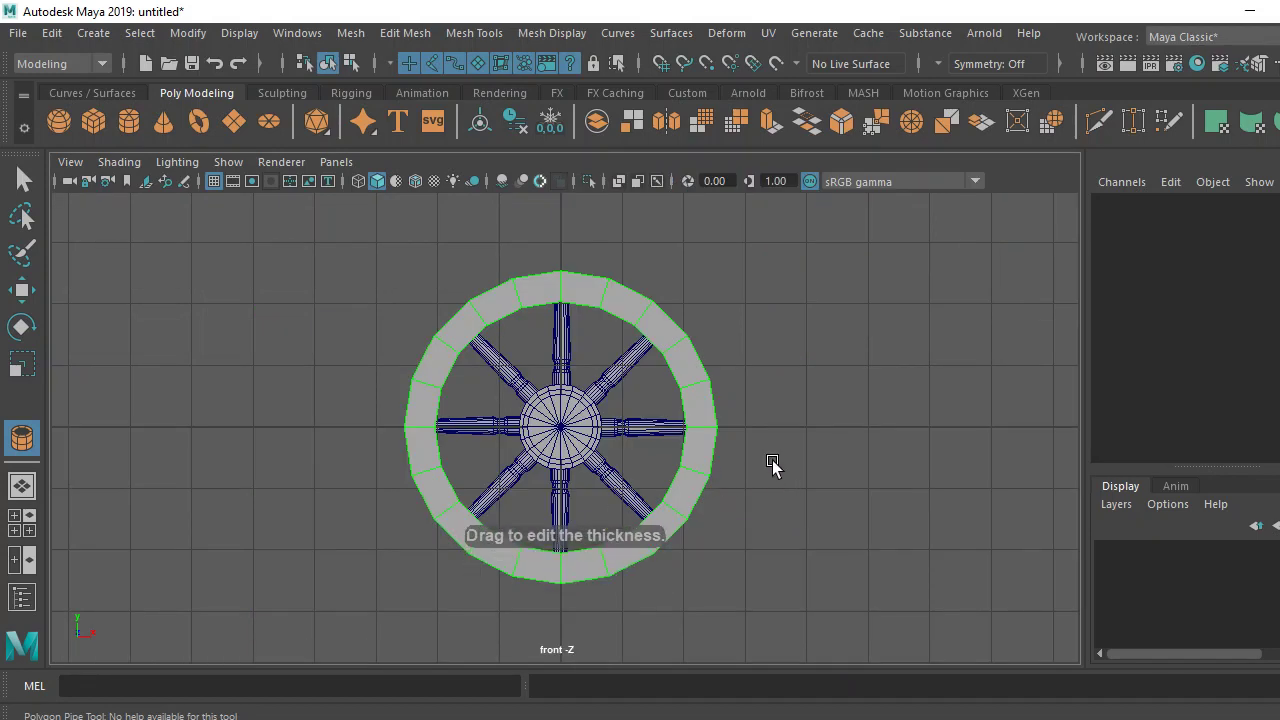
key("4")
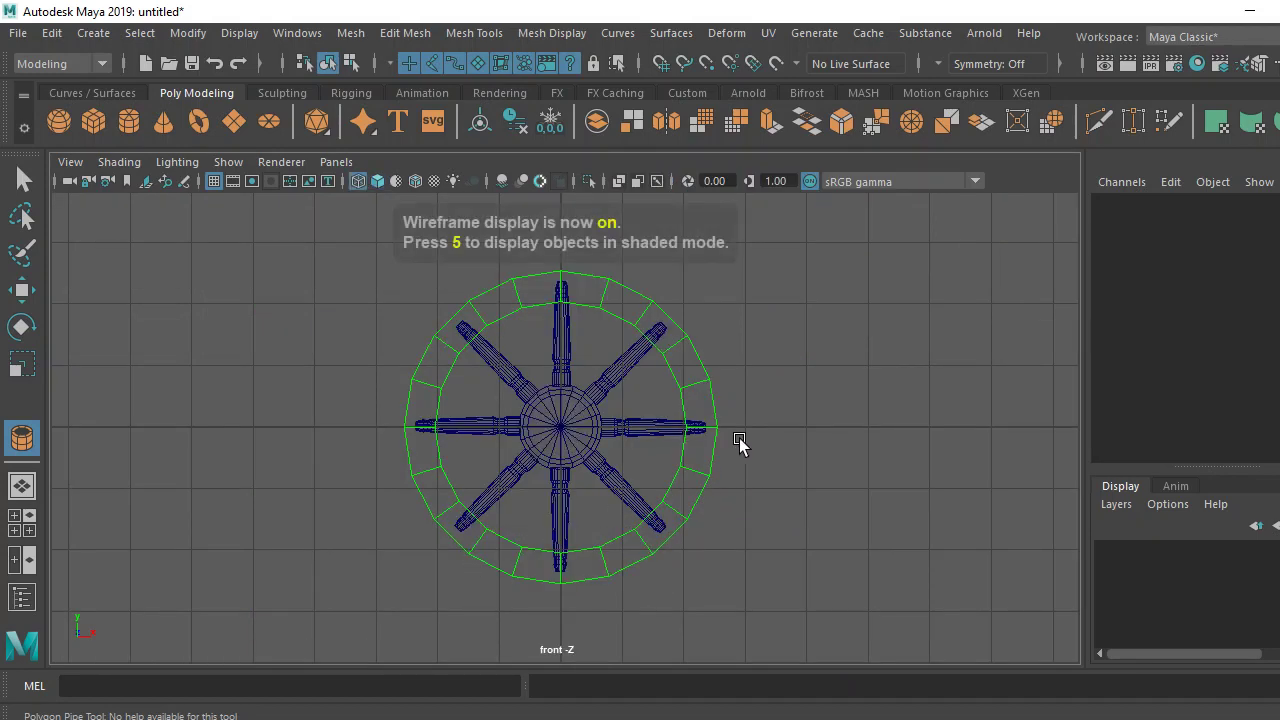
left_click_drag(739, 444, 760, 452)
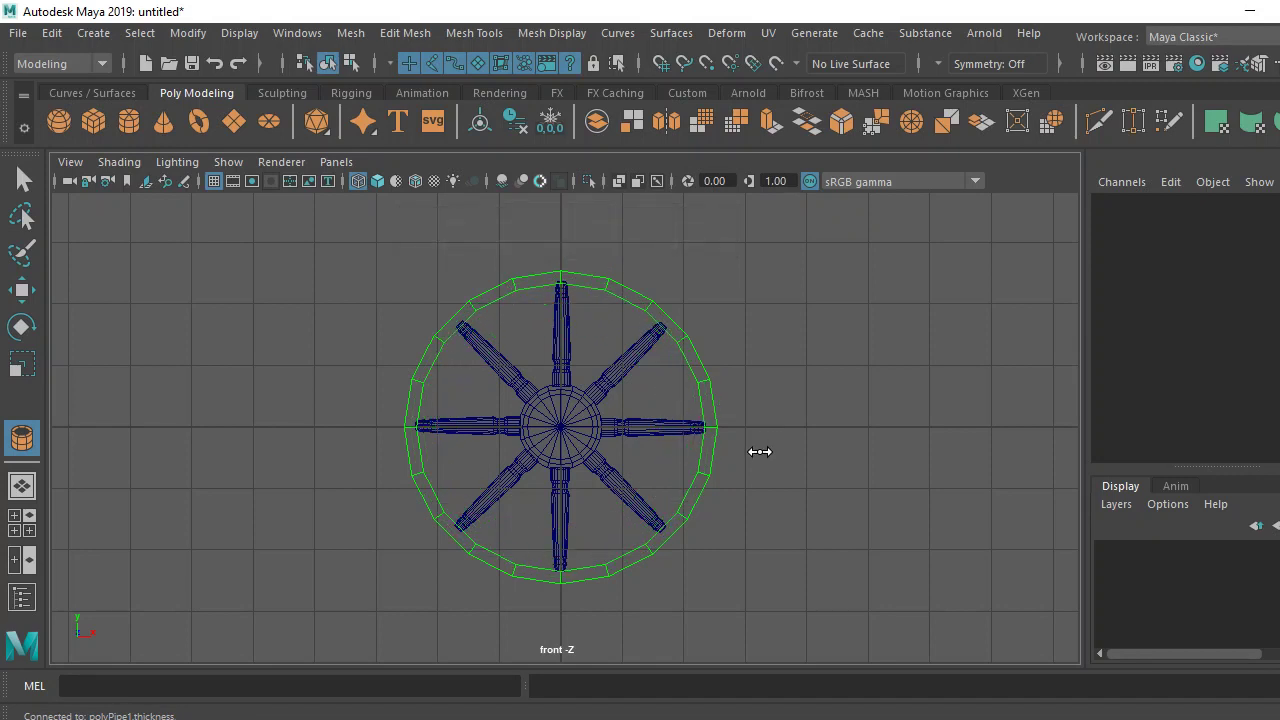
key("r")
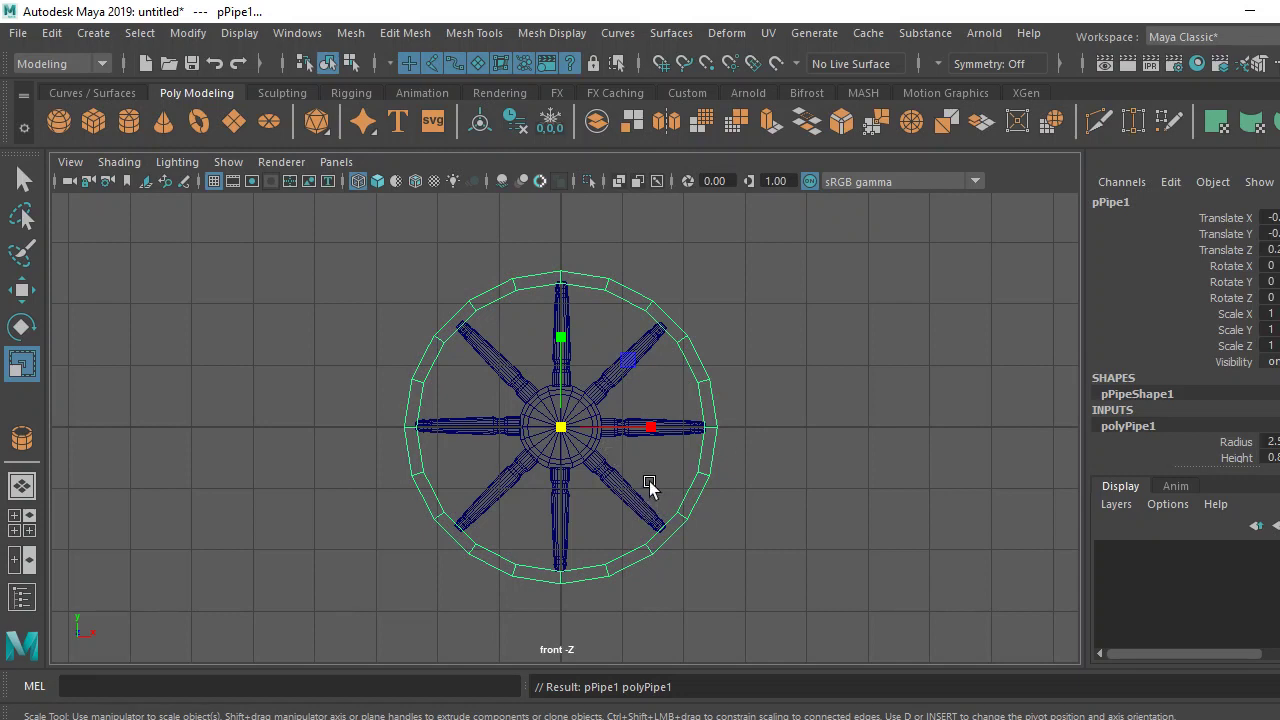
Return to the perspective view with shaded display and deselect the rim.
key("space")
mouse_move(650, 480)
left_mouse_down()
mouse_move(656, 495)
mouse_move(650, 423)
left_mouse_up()
scroll(754, 380, "down", 3)
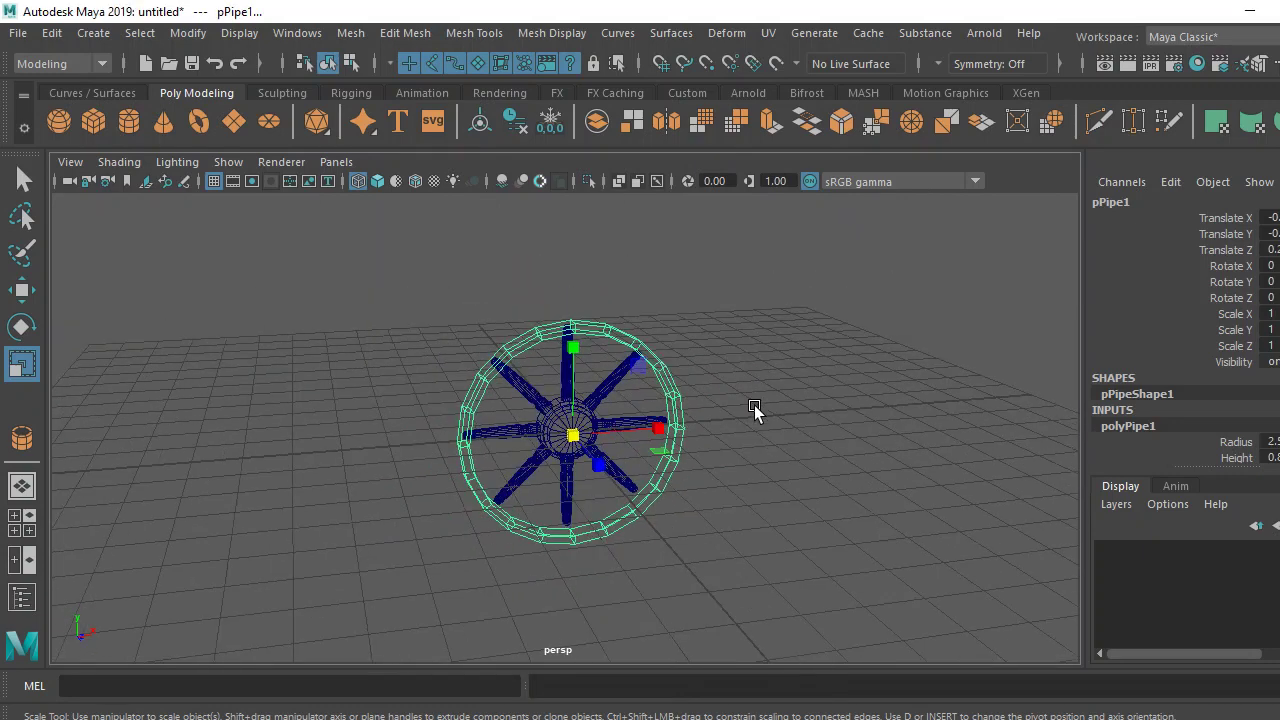
key("5")
left_click(725, 450)
Move the pipe rim sideways in the side view to centre it on the spokes.
key("space")
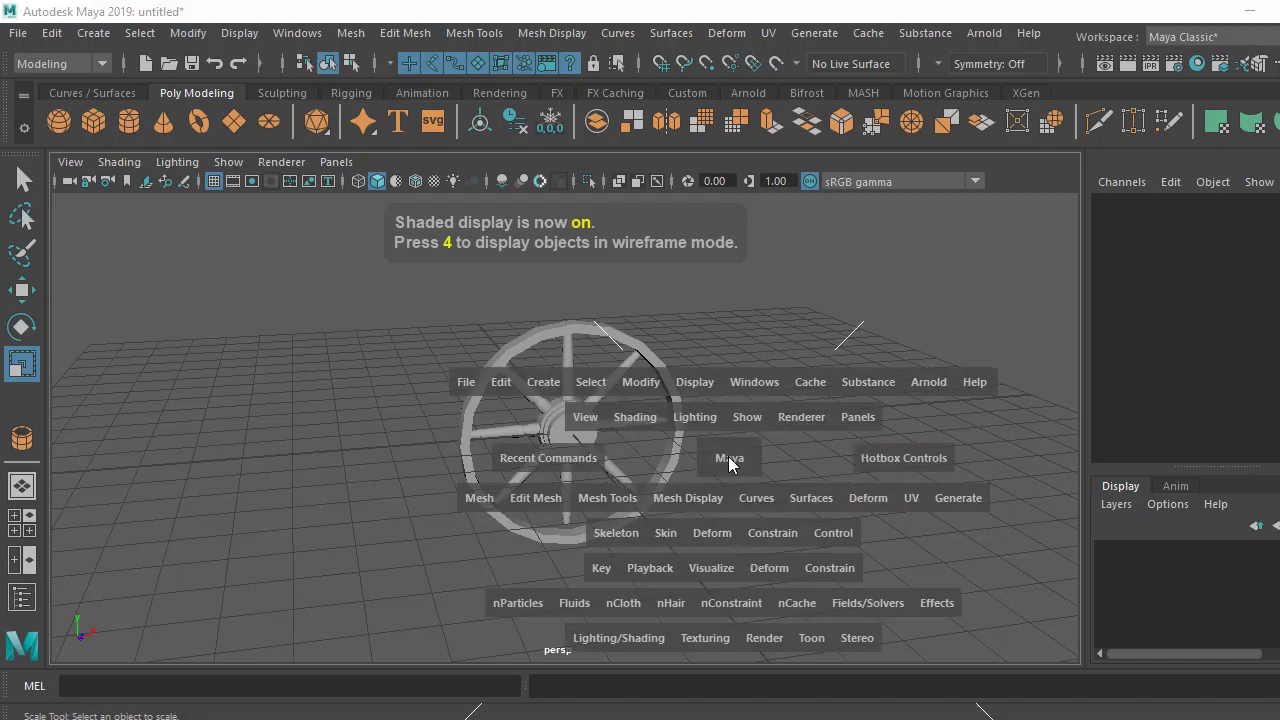
left_click_drag(728, 456, 840, 458)
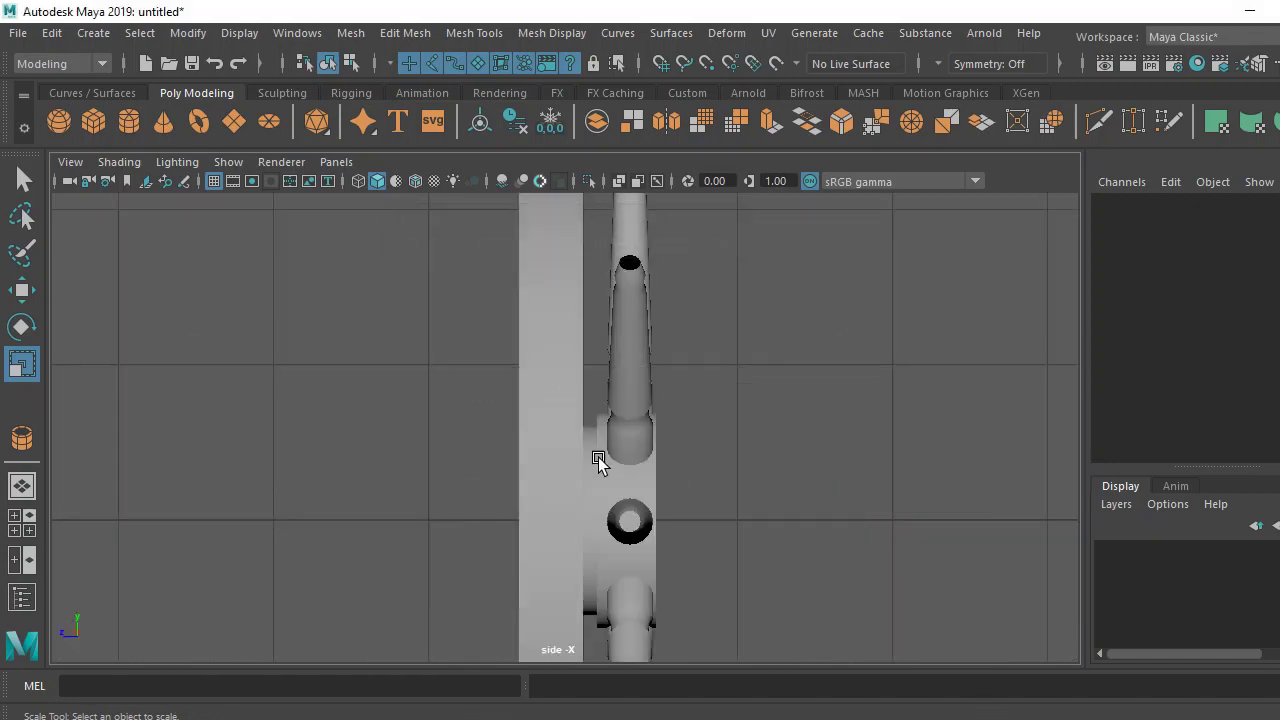
left_click(543, 465)
scroll(543, 465, "down", 3)
scroll(543, 465, "down", 1)
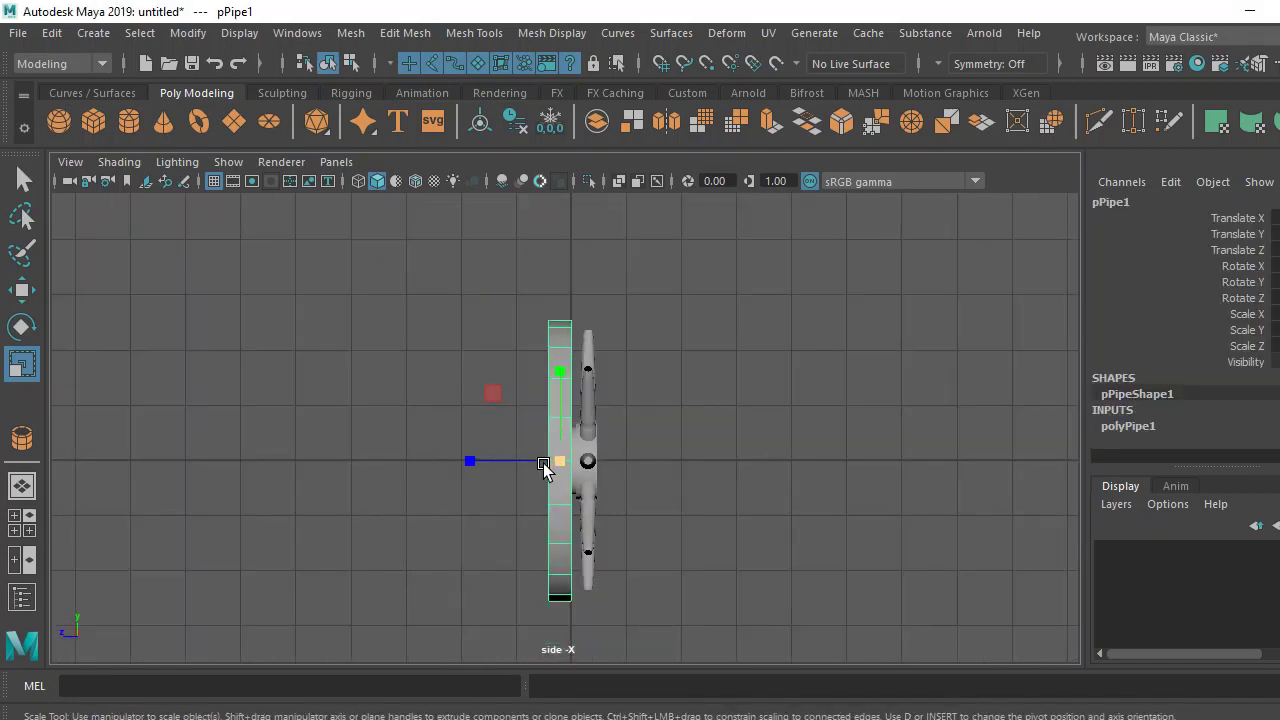
key("w")
left_click_drag(478, 457, 500, 467)
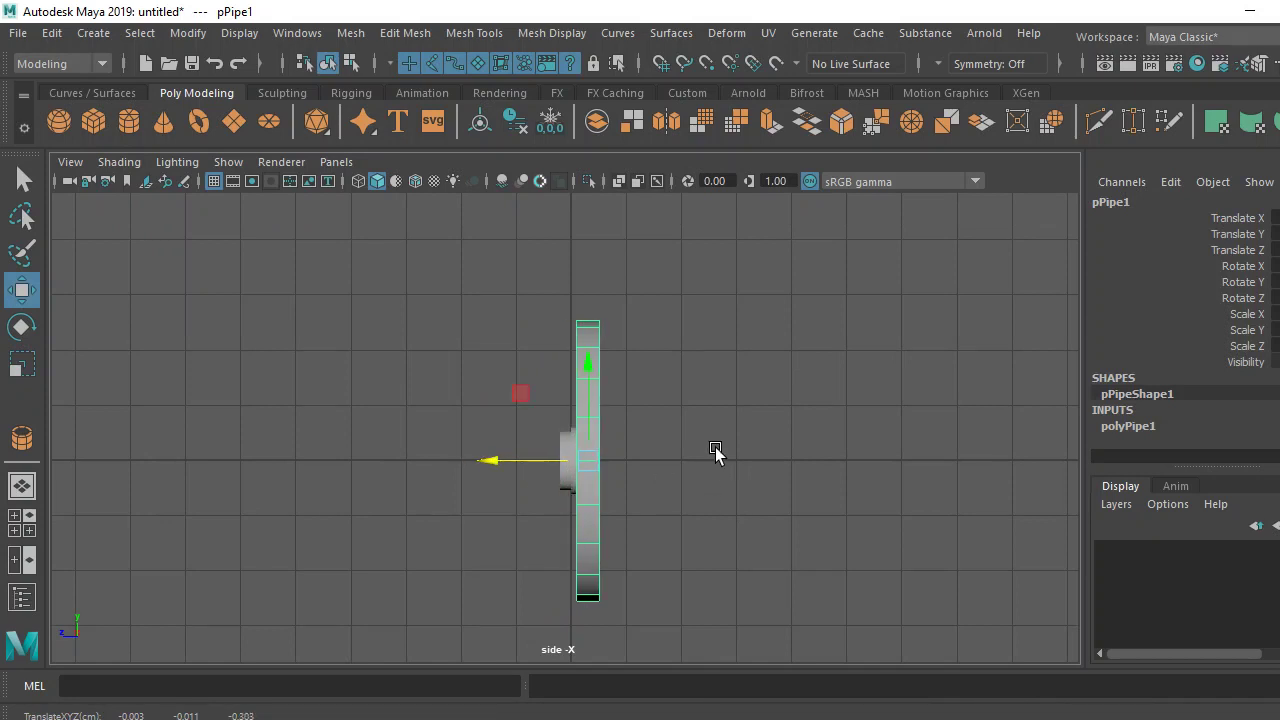
scroll(715, 452, "up", 3)
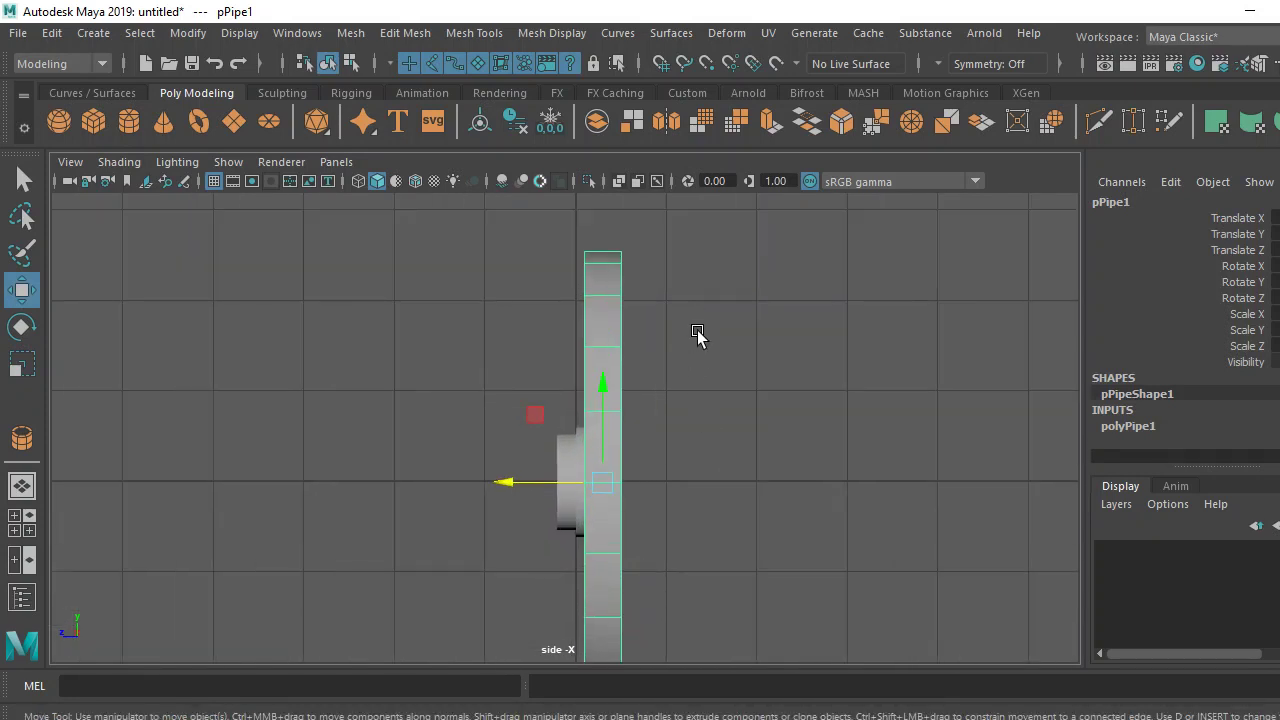
key("space")
left_click_drag(690, 345, 703, 300)
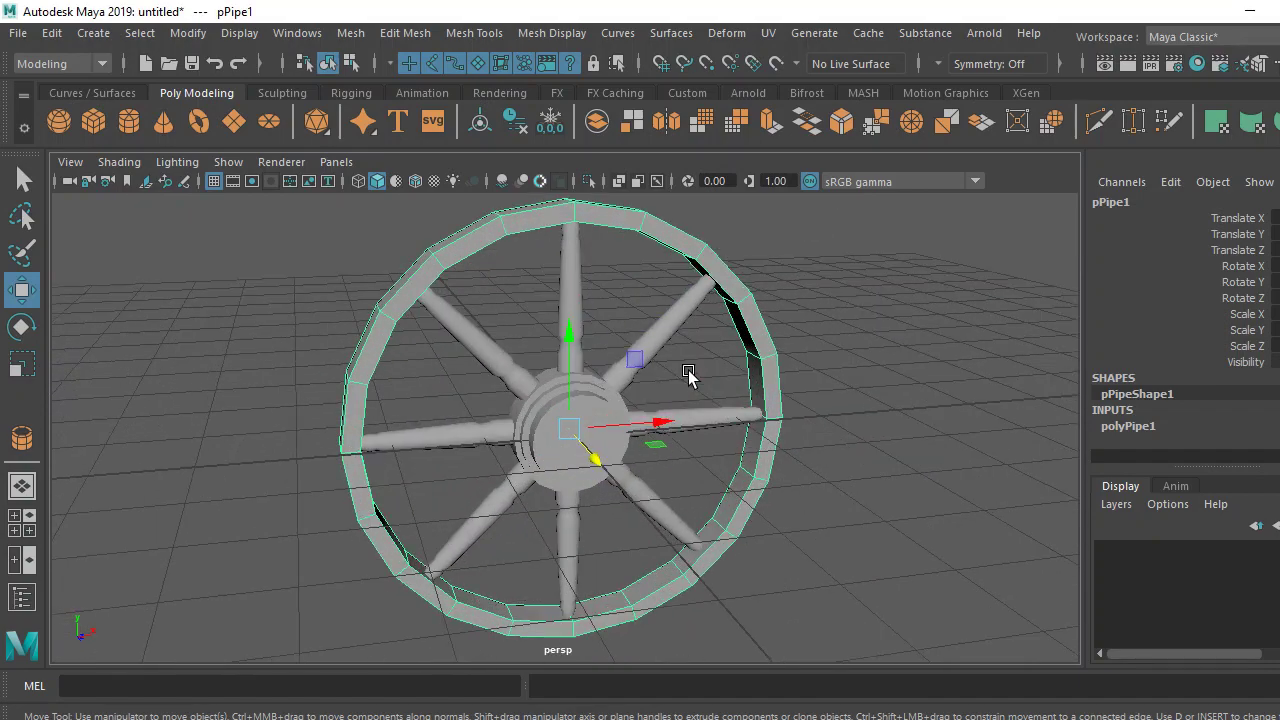
left_click_drag(688, 373, 443, 400, "alt")
mouse_move(461, 221)
right_mouse_down()
mouse_move(480, 203)
mouse_move(460, 167)
right_mouse_up()
scroll(443, 391, "up", 3)
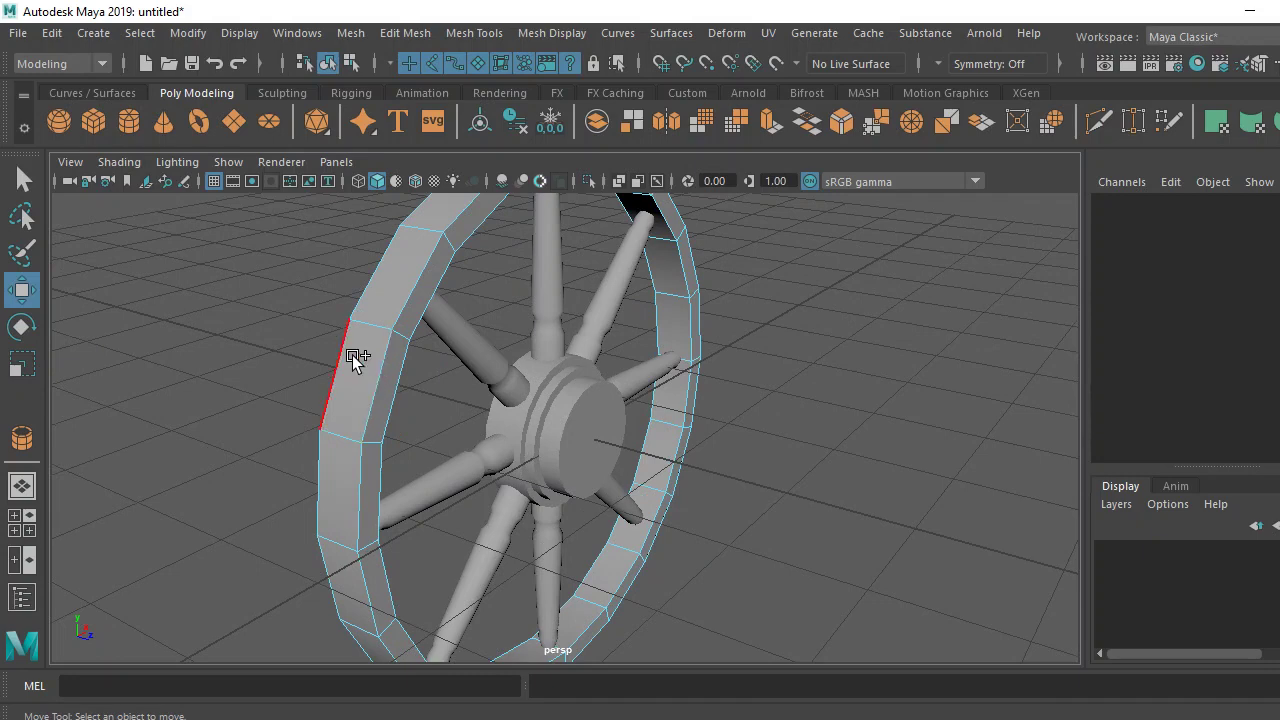
Insert four edge loops around the pipe rim with the Insert Edge Loop Tool.
right_click_drag(355, 360, 328, 495, "shift")
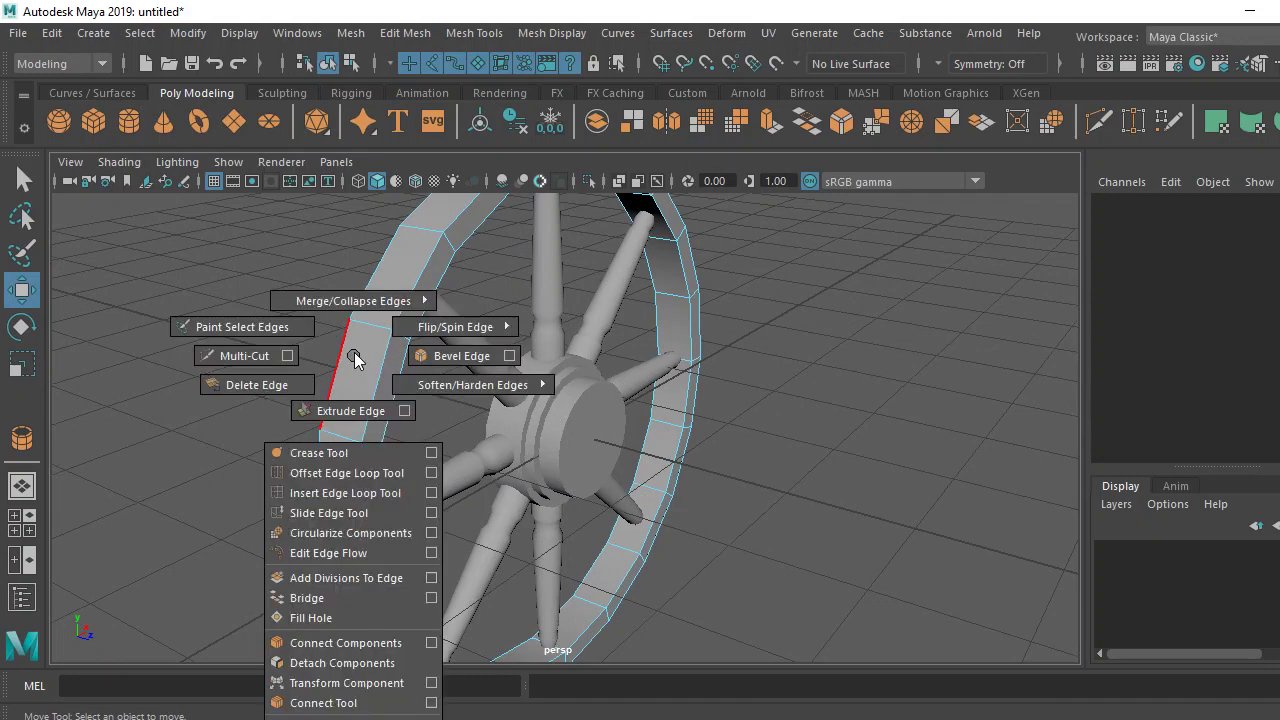
left_click(328, 495)
left_click_drag(378, 332, 357, 326)
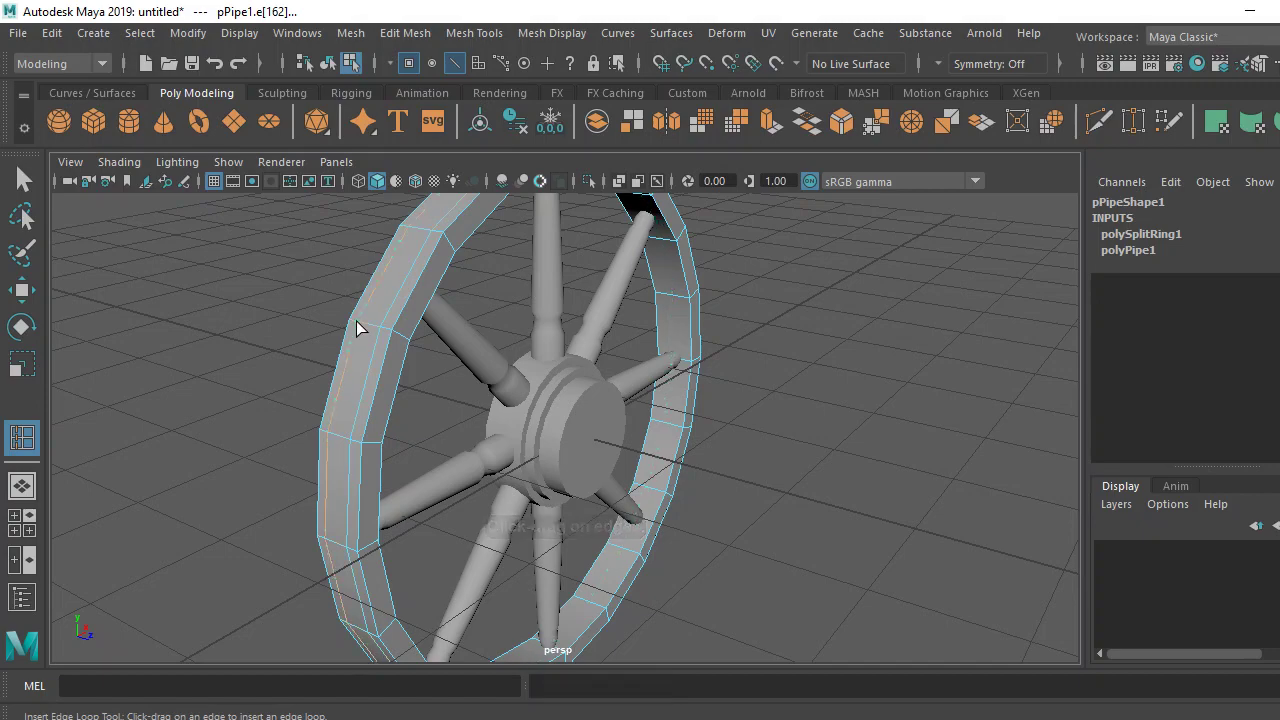
left_click(357, 324)
left_click_drag(403, 343, 398, 342)
mouse_move(369, 404)
left_mouse_down("alt")
mouse_move(500, 406)
mouse_move(697, 325)
left_mouse_up("alt")
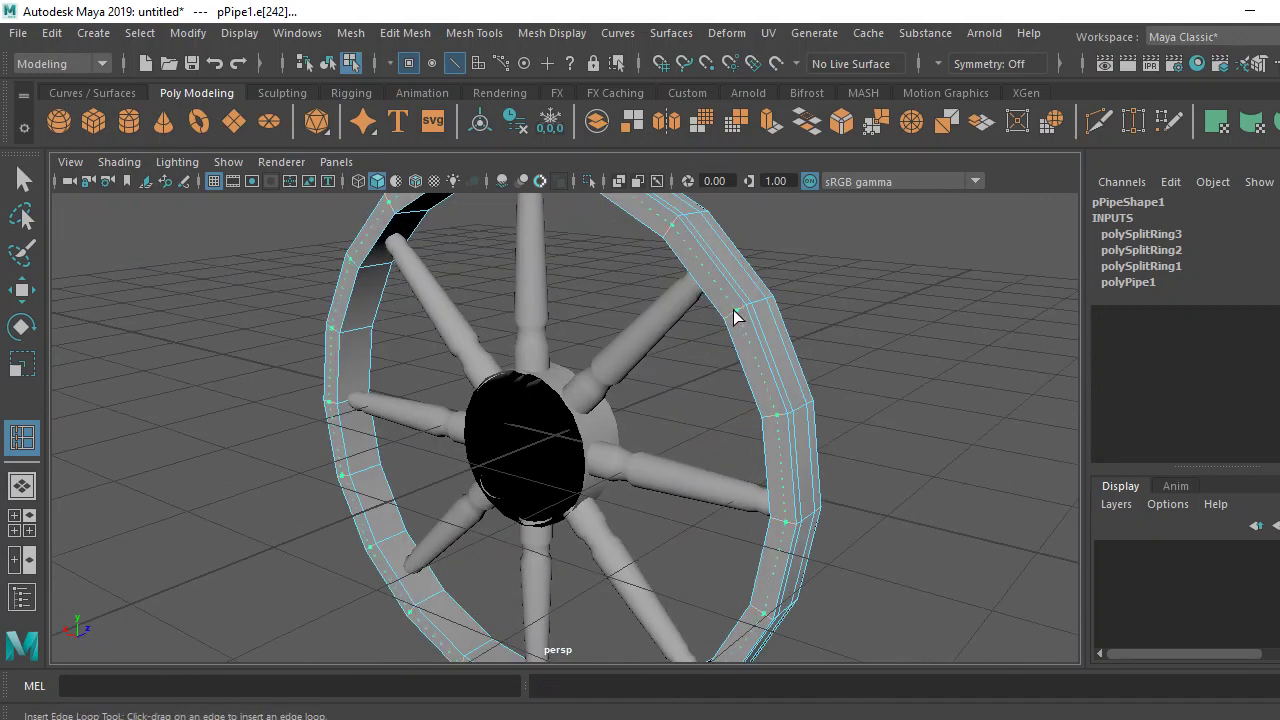
left_click_drag(733, 310, 733, 308)
scroll(787, 438, "down", 5)
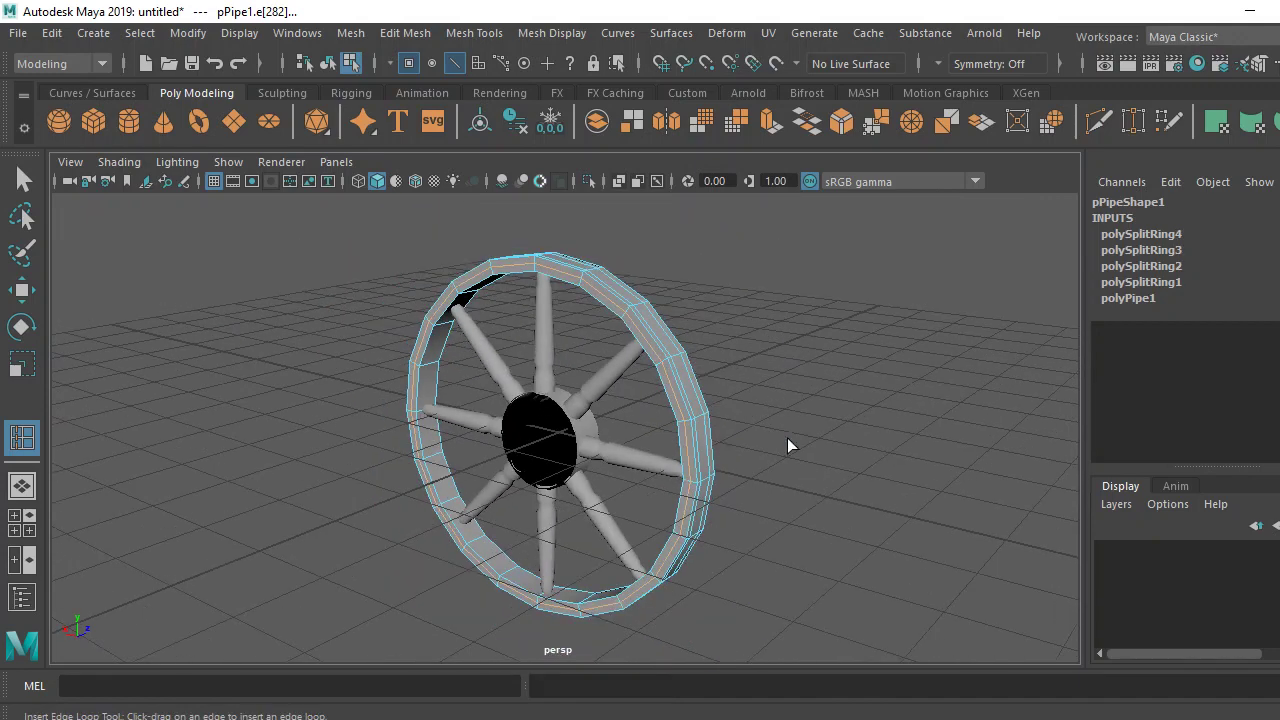
key("q")
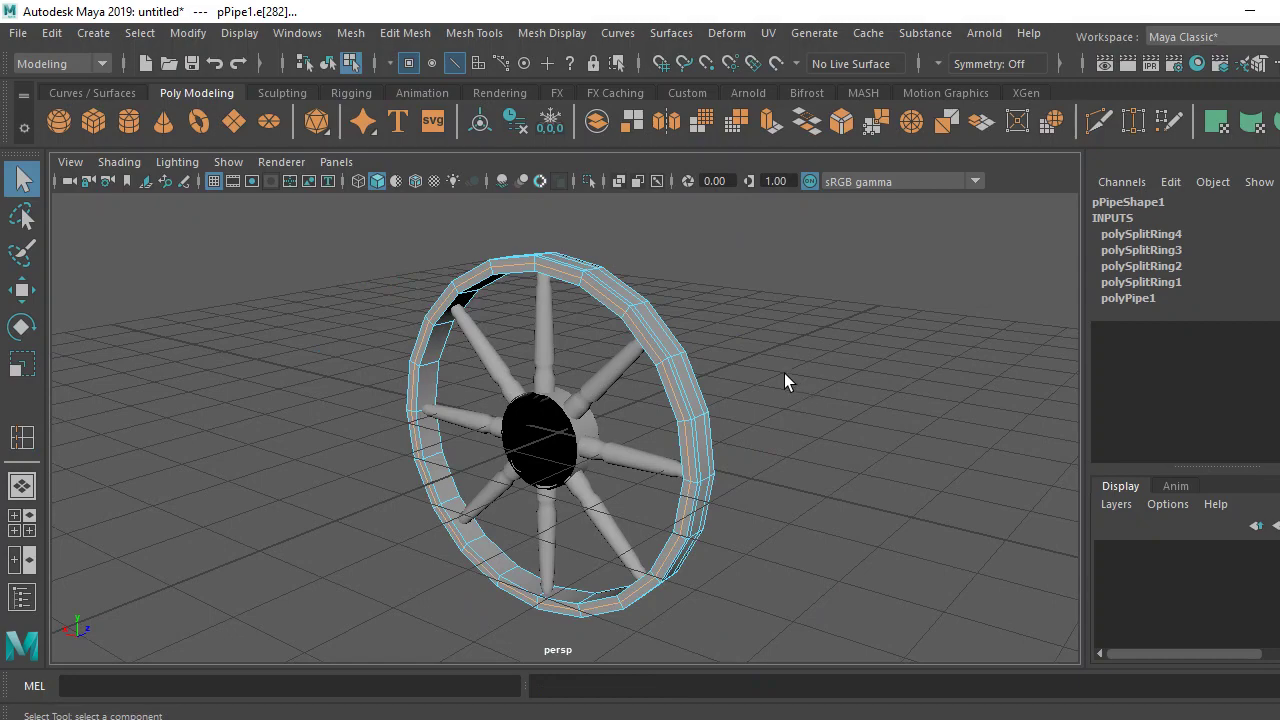
left_click_drag(784, 373, 702, 358, "alt")
right_click_drag(702, 358, 779, 243)
Turn on smooth preview for the pipe rim.
left_click(750, 328)
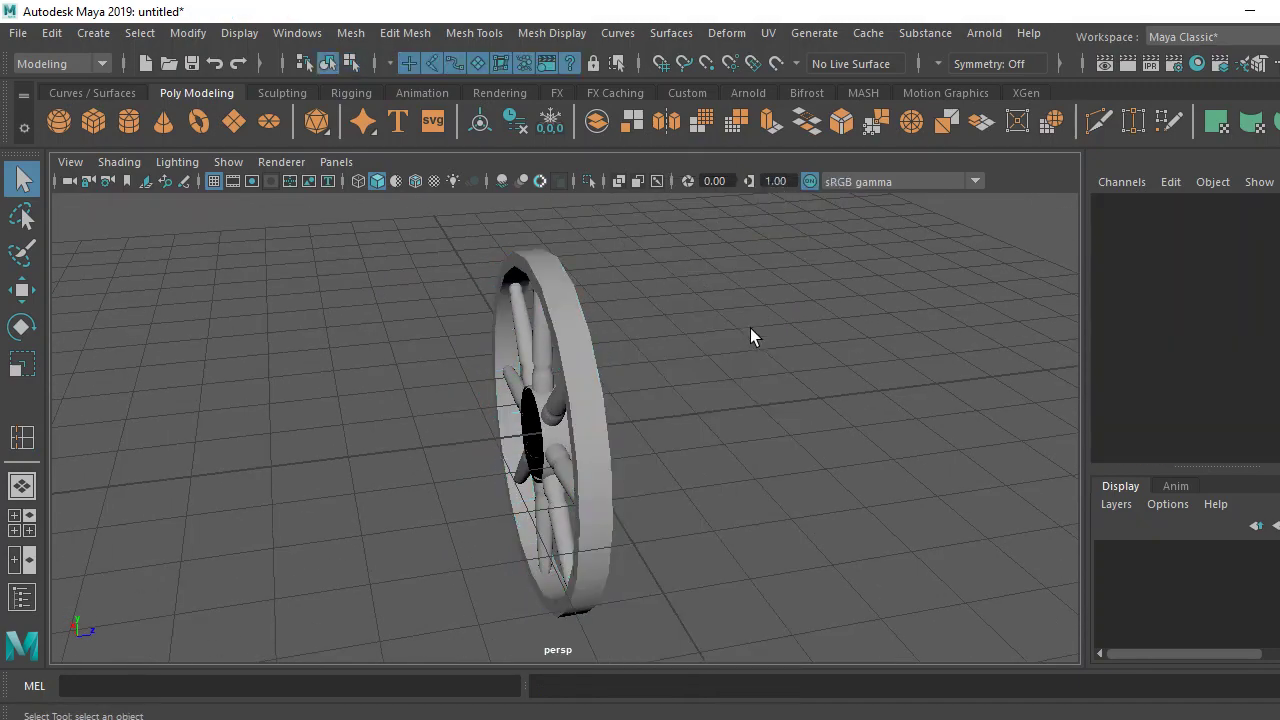
left_click_drag(750, 328, 572, 345, "alt")
left_click(496, 287)
key("3")
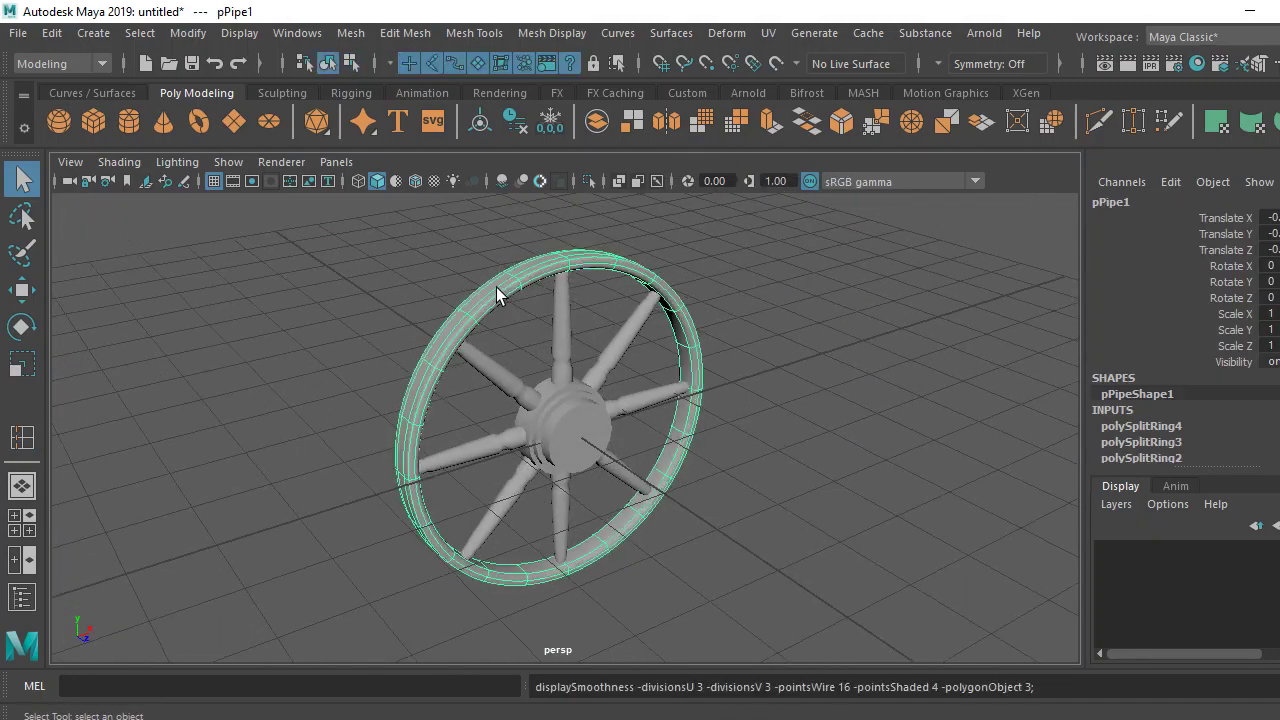
left_click(297, 352)
Select all wheel parts and move them up above the grid.
left_click_drag(820, 499, 466, 402, "alt")
left_click(466, 402)
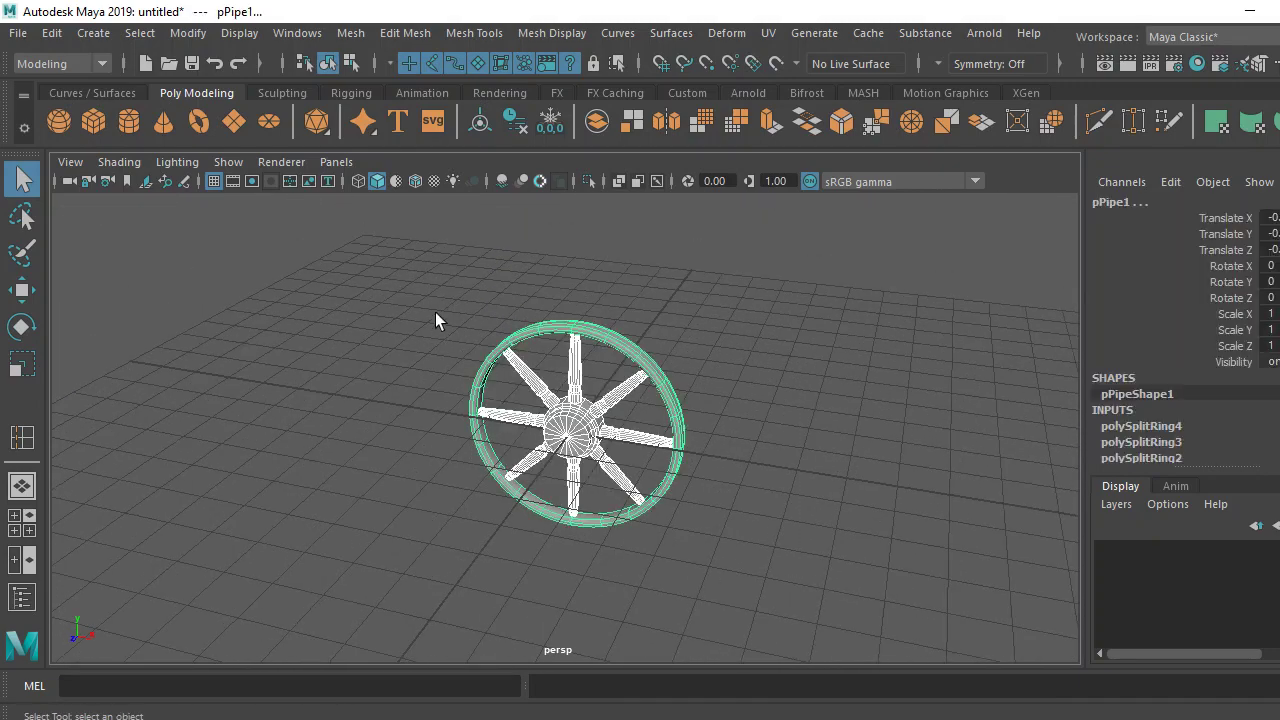
key("w")
mouse_move(575, 335)
left_mouse_down()
mouse_move(571, 275)
mouse_move(601, 220)
left_mouse_up()
left_click(679, 434)
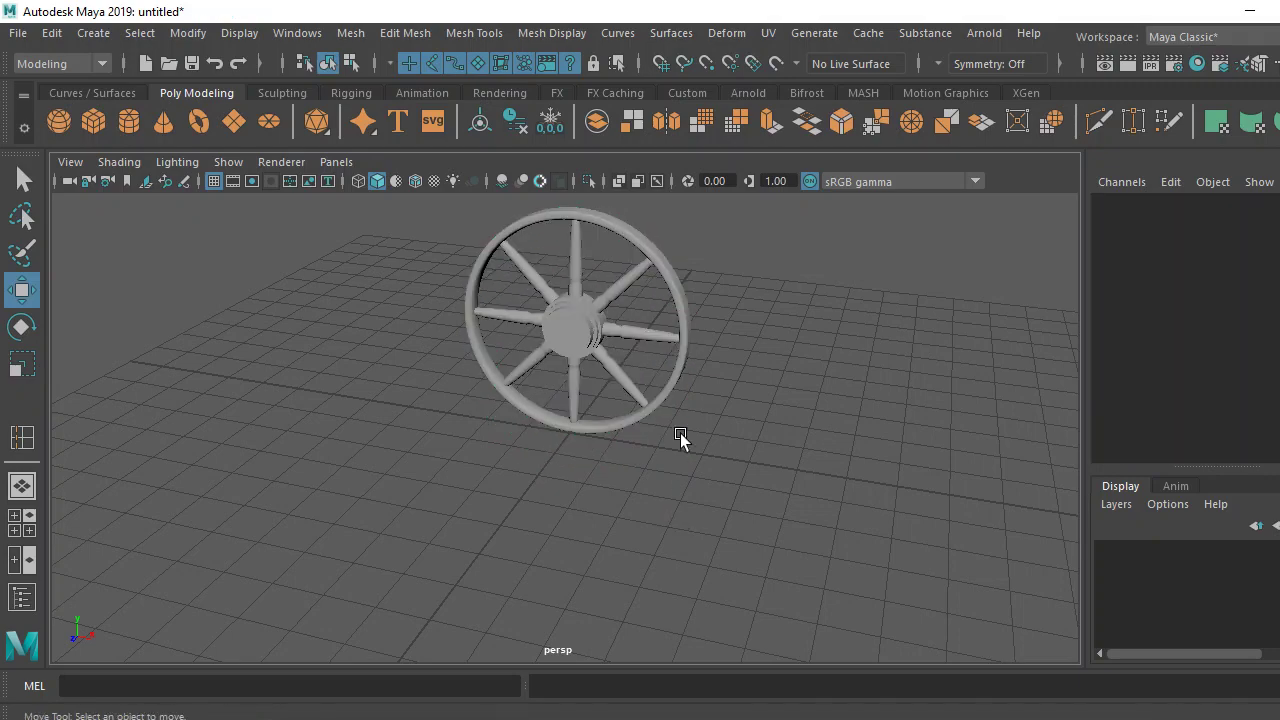
Expand the viewport to full screen and orbit to inspect the finished wheel.
mouse_move(713, 446)
left_mouse_down("alt")
mouse_move(574, 451)
mouse_move(691, 409)
mouse_move(669, 451)
mouse_move(585, 395)
mouse_move(566, 451)
left_mouse_up("alt")
scroll(580, 449, "up", 3)
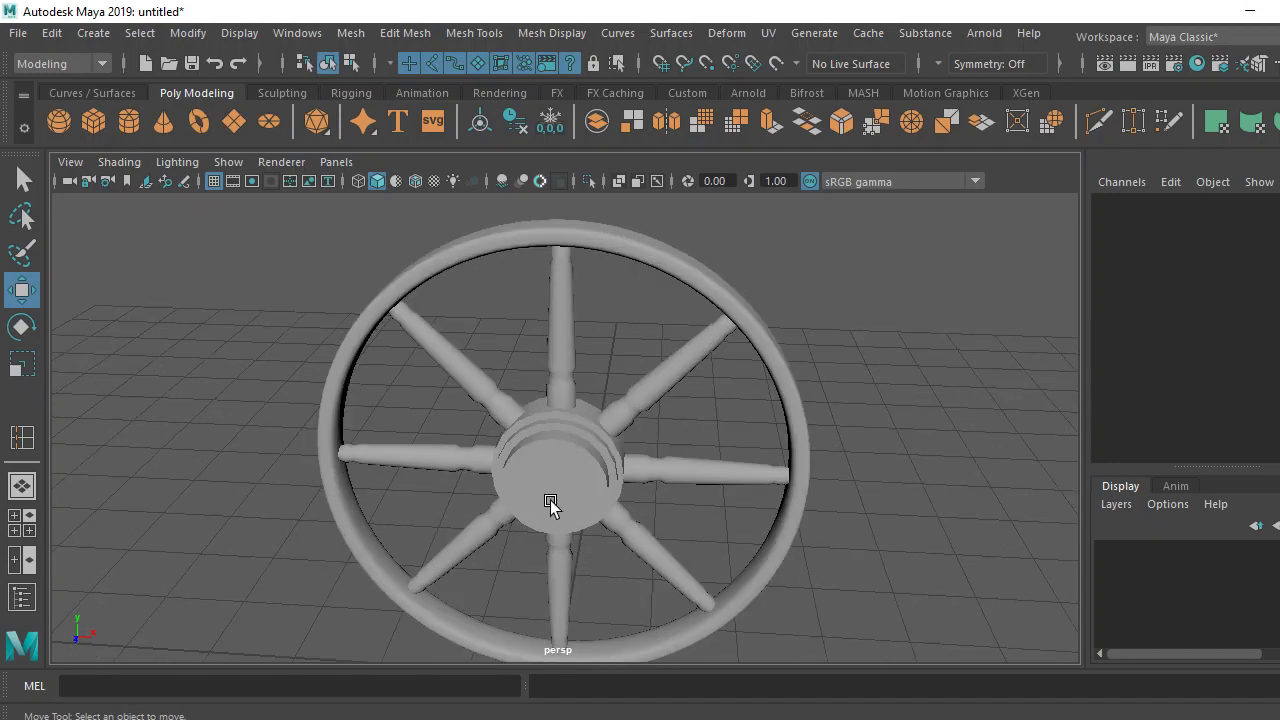
mouse_move(551, 506)
left_mouse_down("alt")
mouse_move(655, 480)
mouse_move(729, 480)
mouse_move(649, 451)
mouse_move(651, 465)
left_mouse_up("alt")
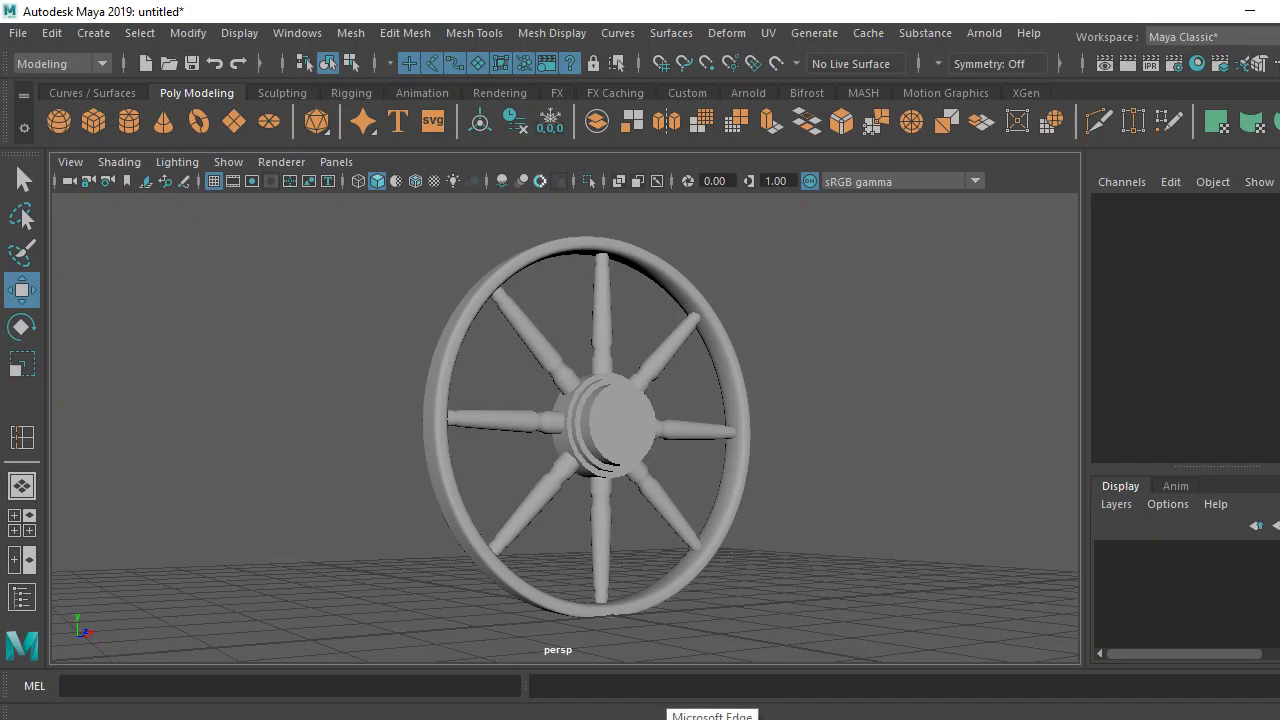
key("ctrl+space")
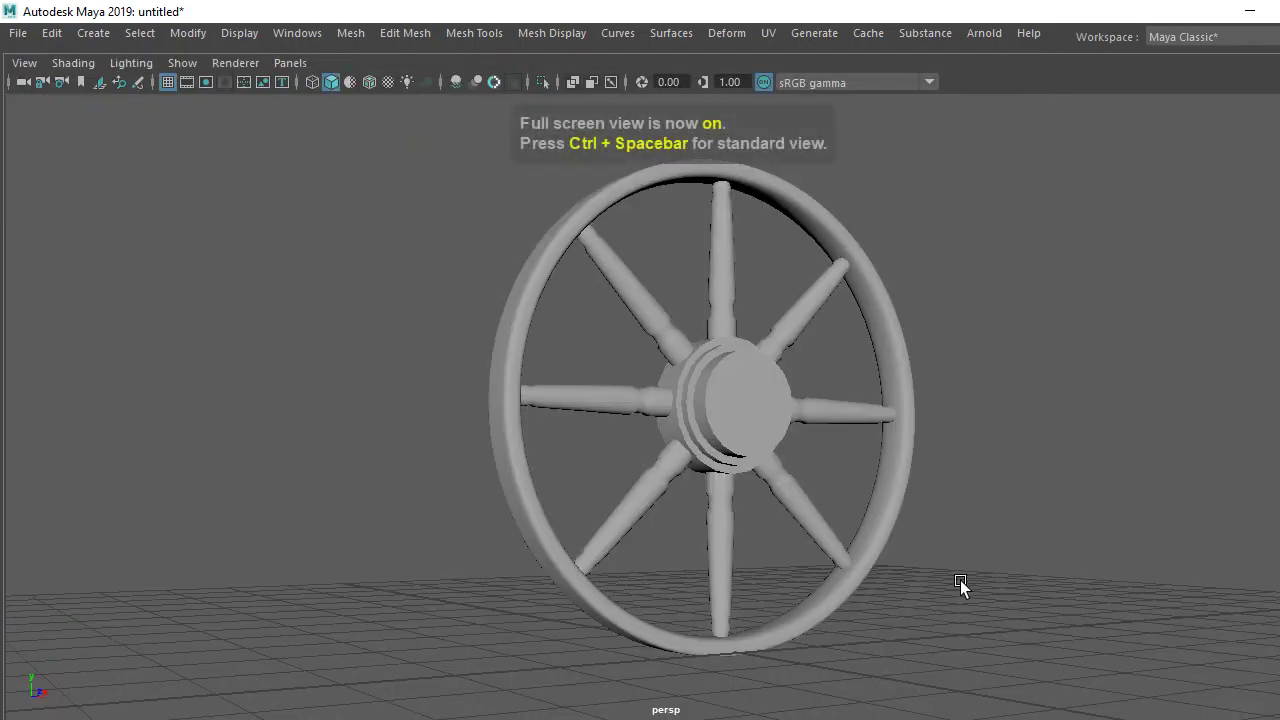
mouse_move(997, 525)
left_mouse_down("alt")
mouse_move(654, 546)
mouse_move(712, 562)
mouse_move(692, 590)
mouse_move(757, 599)
mouse_move(830, 551)
mouse_move(834, 531)
left_mouse_up("alt")
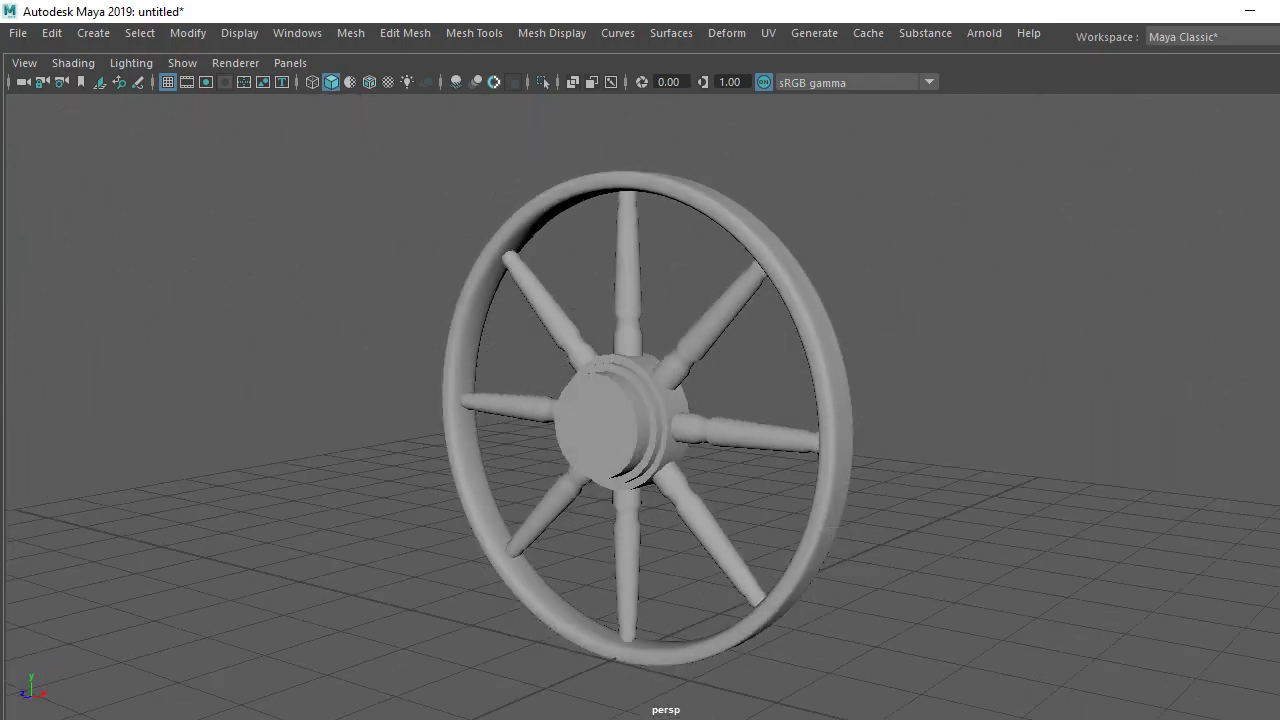